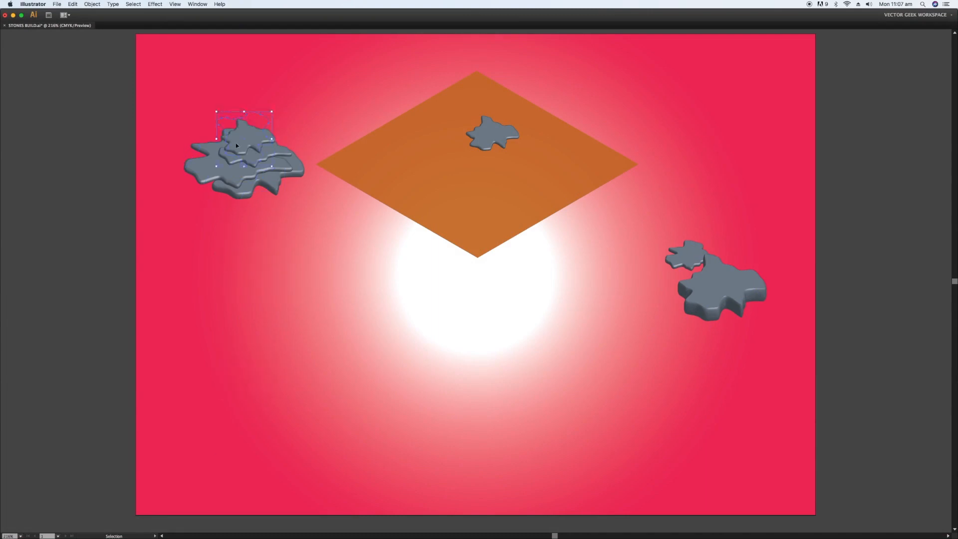
# Group the stacked stones beside the orange diamond and nudge the group down.
pyautogui.moveTo(172, 102); pyautogui.dragTo(240, 253)
pyautogui.press('super+g')
pyautogui.hotkey('shift', 'Down')
# Clip the two stone clusters flanking the diamond to its shape with clipping masks.
pyautogui.rightClick(597, 278)
pyautogui.click(613, 320)
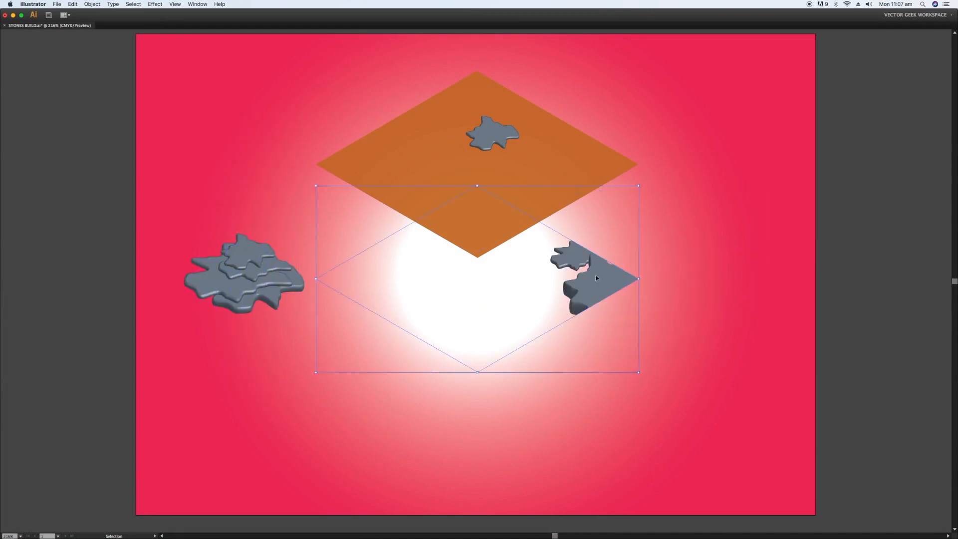
pyautogui.rightClick(285, 290)
pyautogui.click(309, 336)
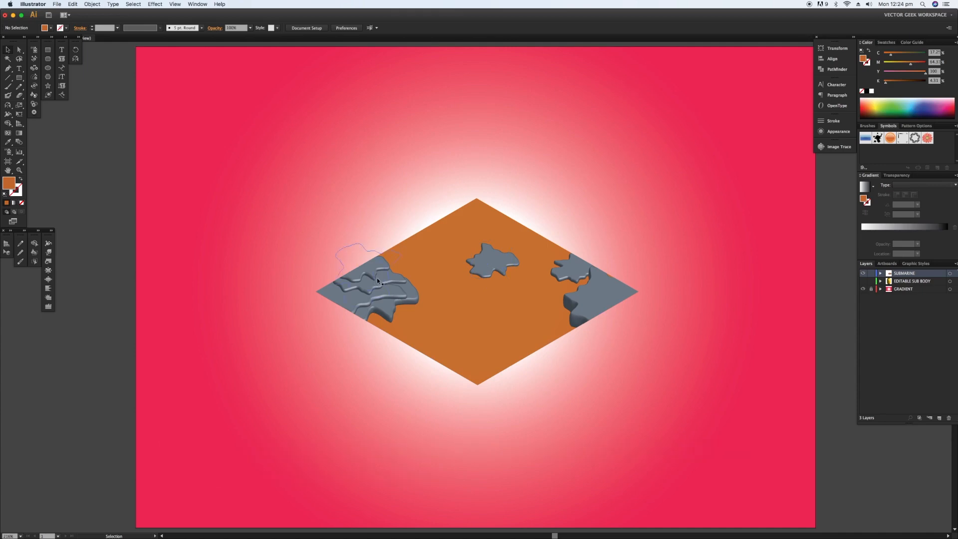
# Delete the orange diamond together with all of its stone artwork, leaving only the gradient background.
pyautogui.click(486, 275)
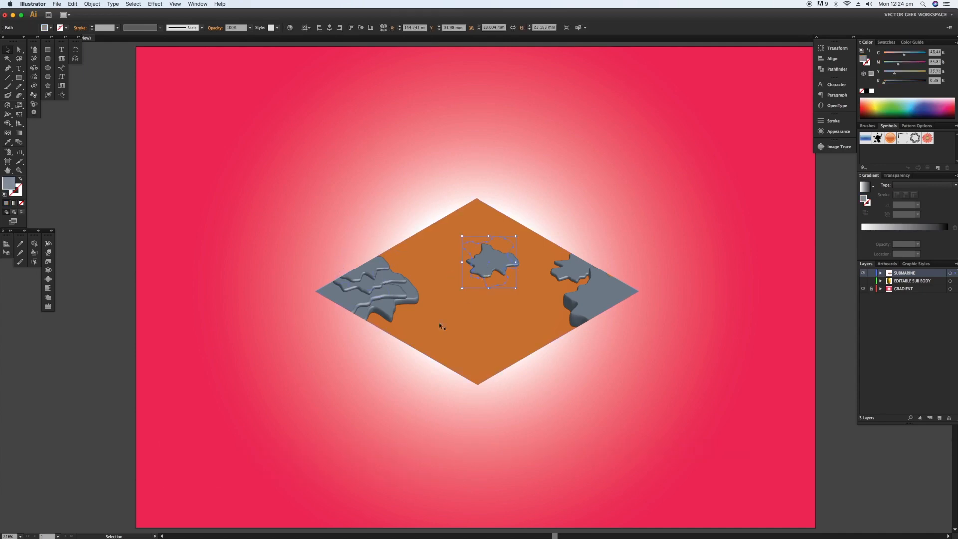
pyautogui.moveTo(293, 189); pyautogui.dragTo(679, 401)
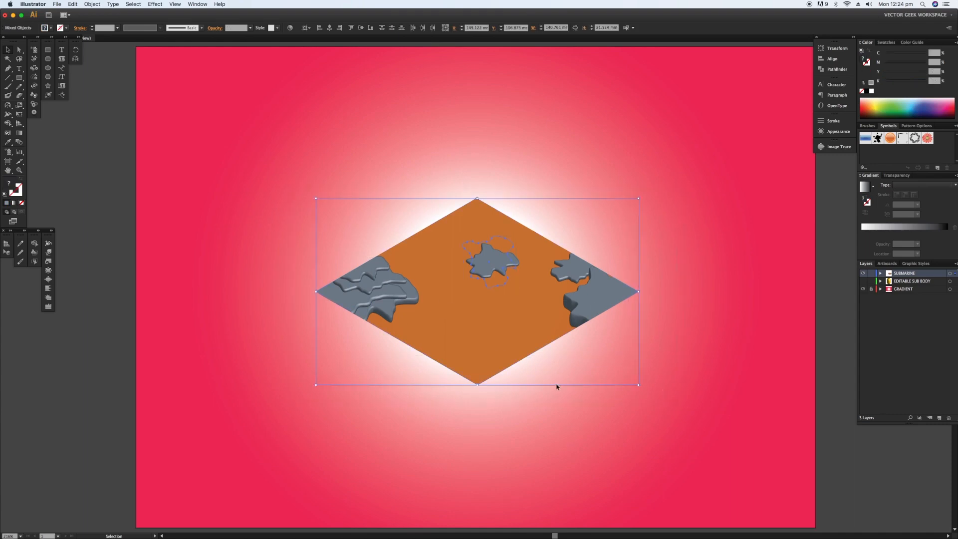
pyautogui.press('Delete')
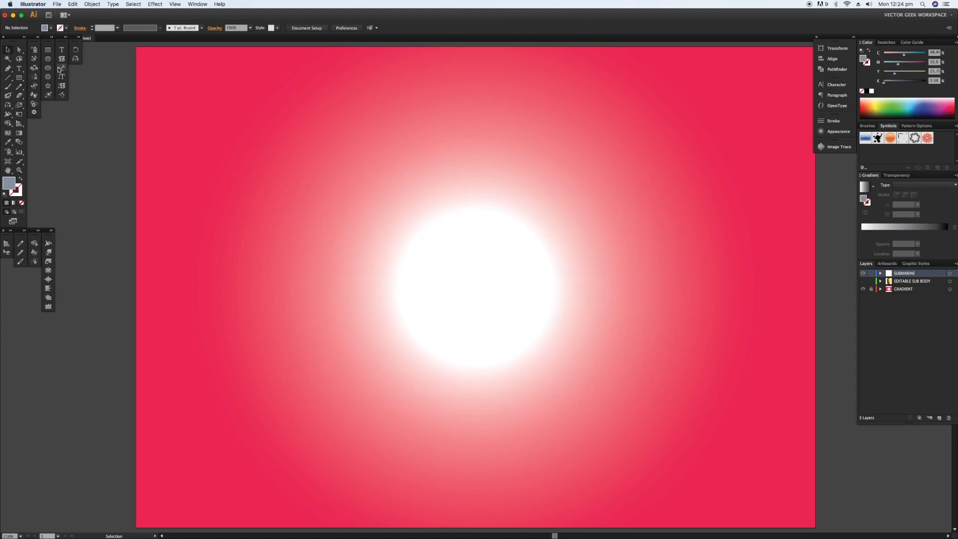
# Draw a closed, jagged, straight-sided stone outline about 77 mm wide and 73 mm high with the Pen tool over the gradient's bright centre.
pyautogui.click(8, 69)
pyautogui.click(414, 221)
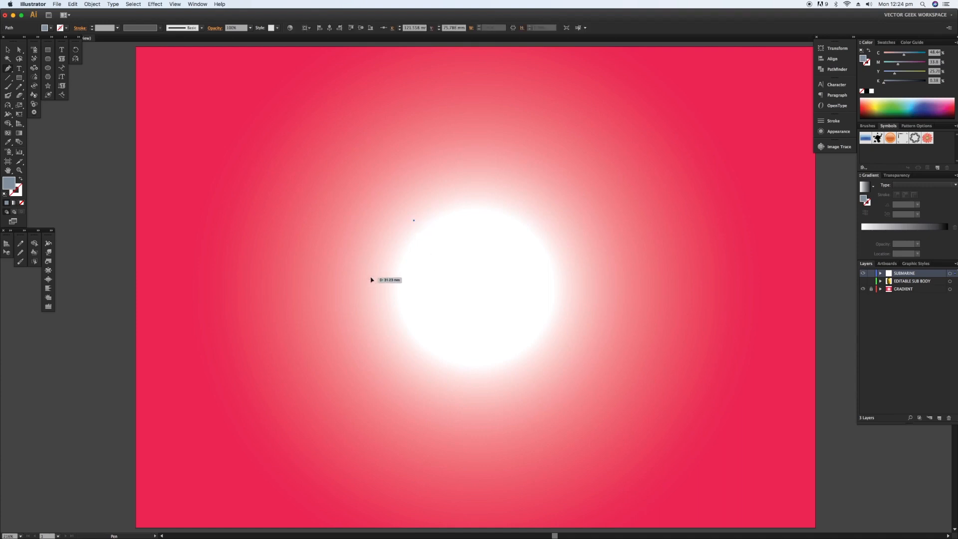
pyautogui.click(370, 277)
pyautogui.click(406, 291)
pyautogui.click(387, 320)
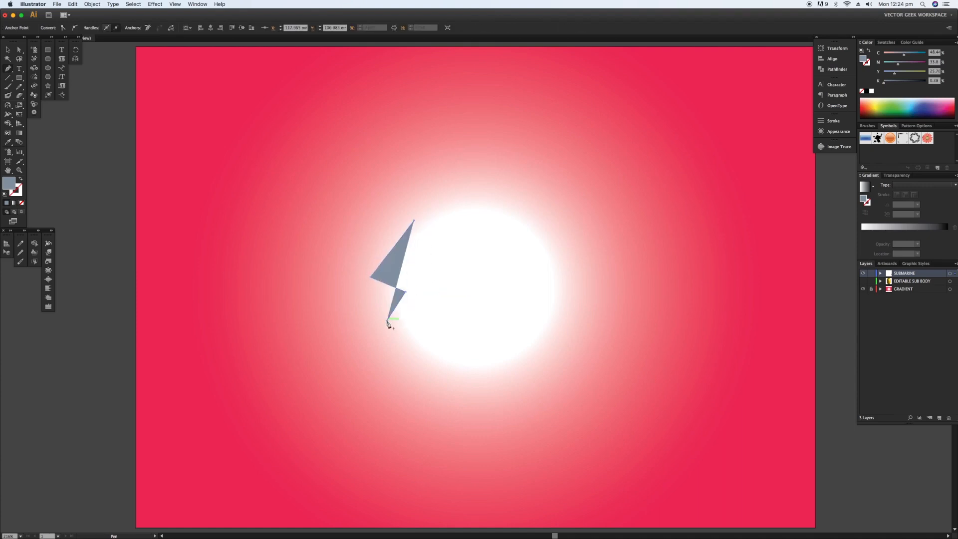
pyautogui.click(404, 328)
pyautogui.click(422, 314)
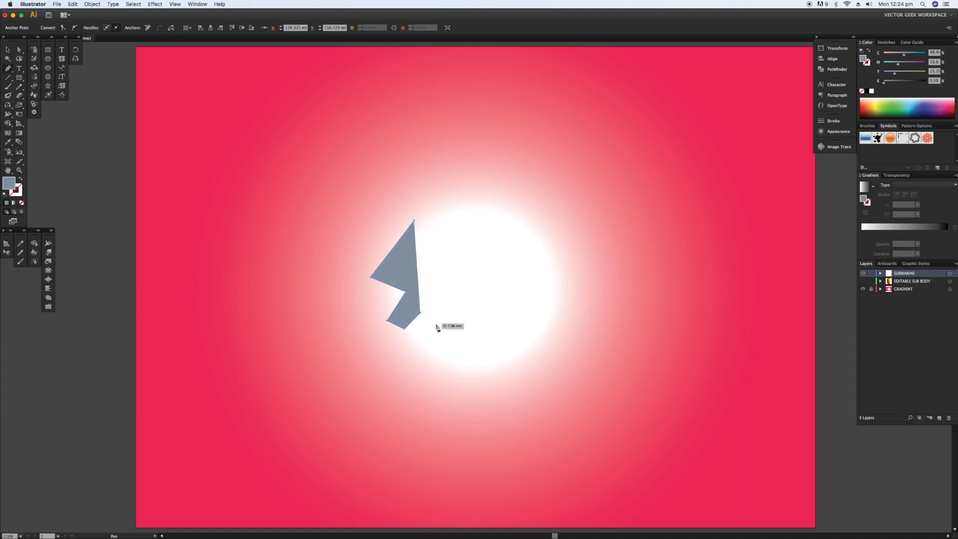
pyautogui.click(448, 331)
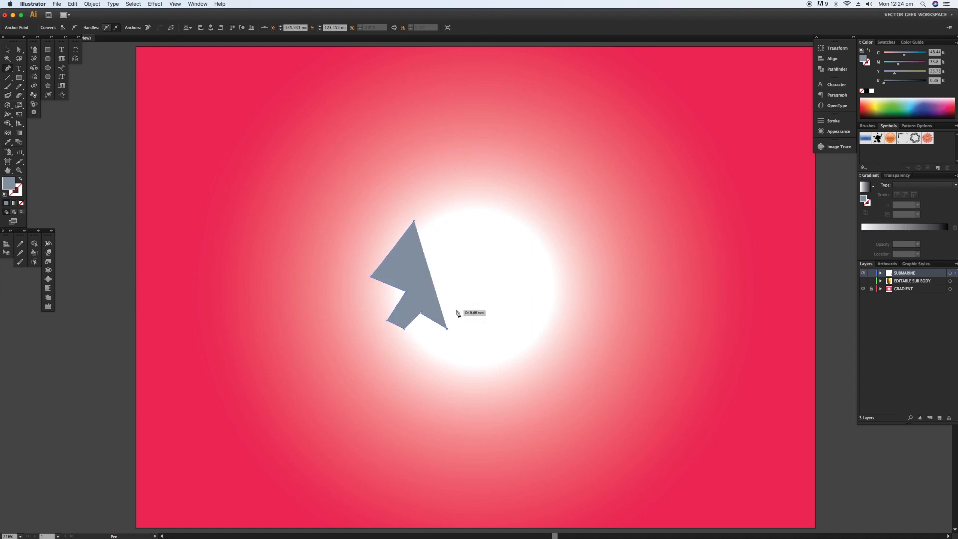
pyautogui.click(456, 310)
pyautogui.click(455, 270)
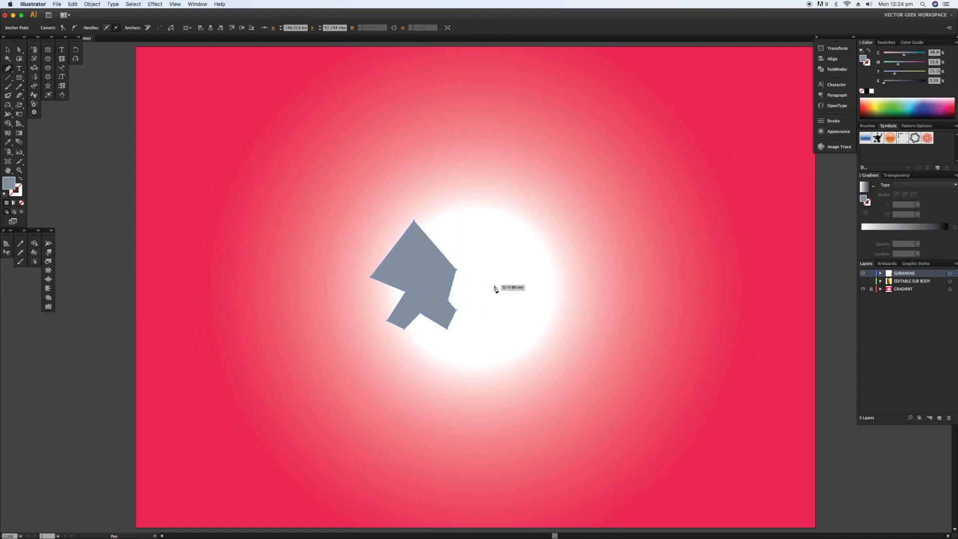
pyautogui.click(494, 286)
pyautogui.click(488, 315)
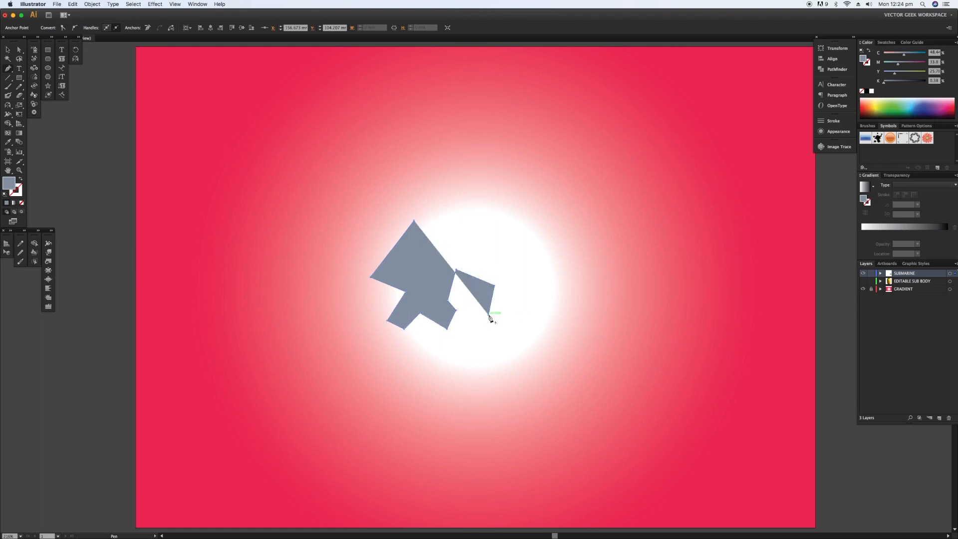
pyautogui.click(522, 323)
pyautogui.click(546, 254)
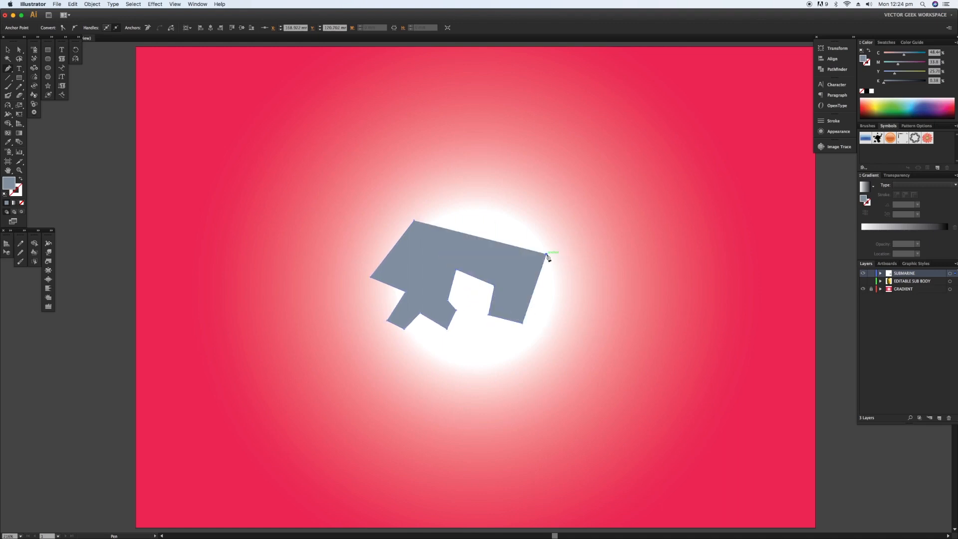
pyautogui.click(497, 231)
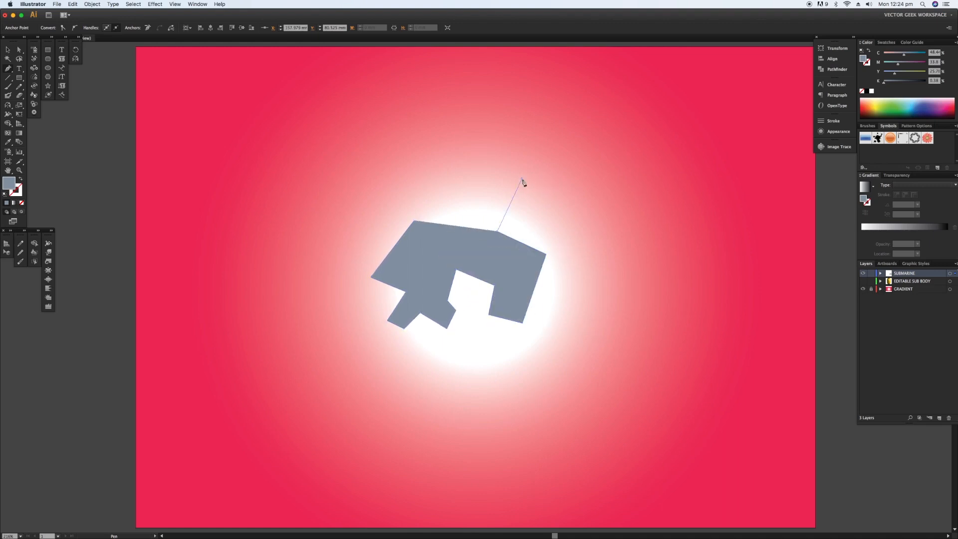
pyautogui.click(522, 179)
pyautogui.click(478, 162)
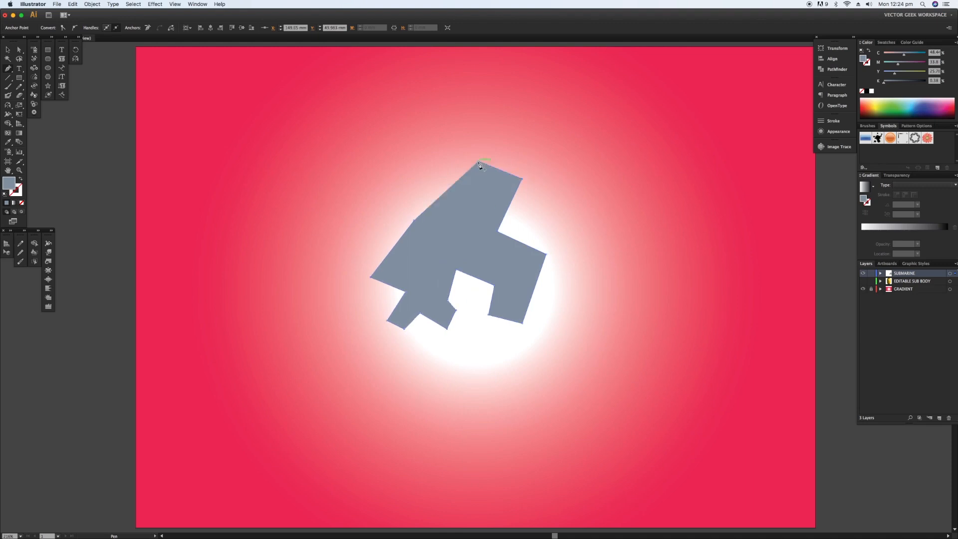
pyautogui.click(461, 204)
pyautogui.click(422, 191)
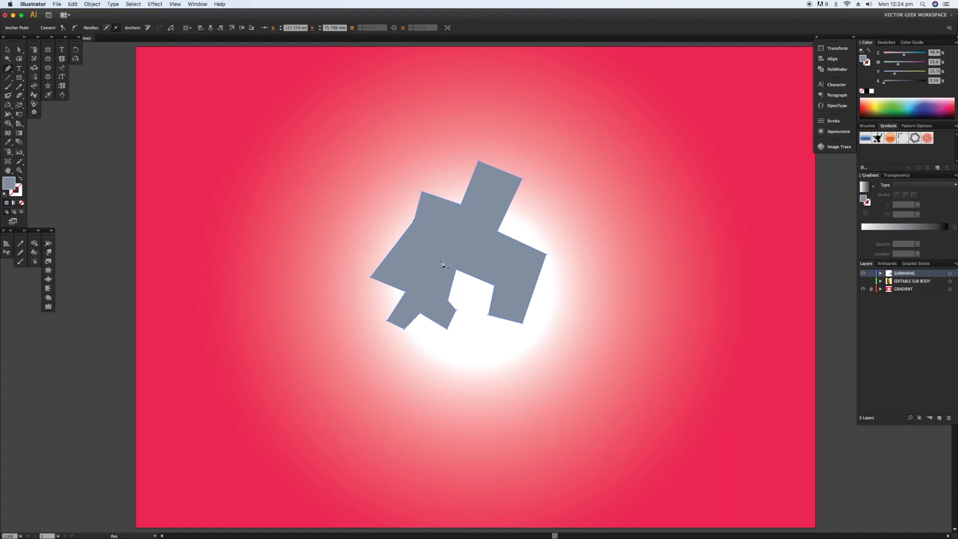
# Apply a Round Corners effect with a 4 mm radius to the jagged stone shape.
pyautogui.keyDown('super'); pyautogui.click(493, 330); pyautogui.keyUp('super')
pyautogui.keyDown('super'); pyautogui.click(473, 265); pyautogui.keyUp('super')
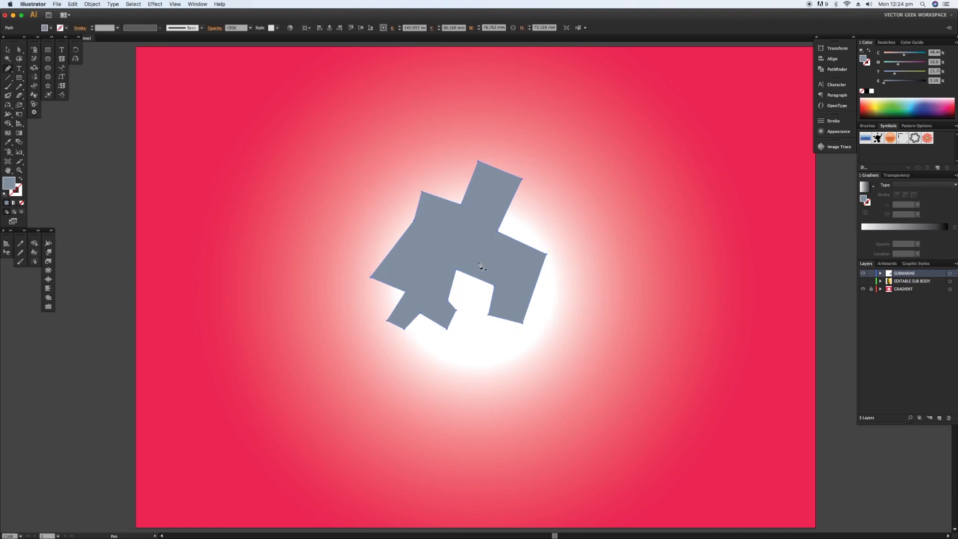
pyautogui.click(837, 133)
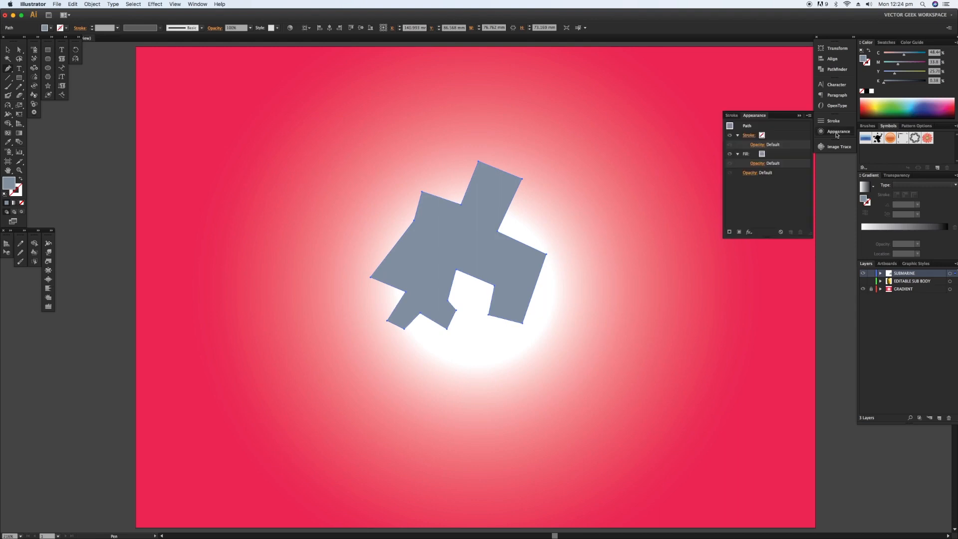
pyautogui.click(750, 233)
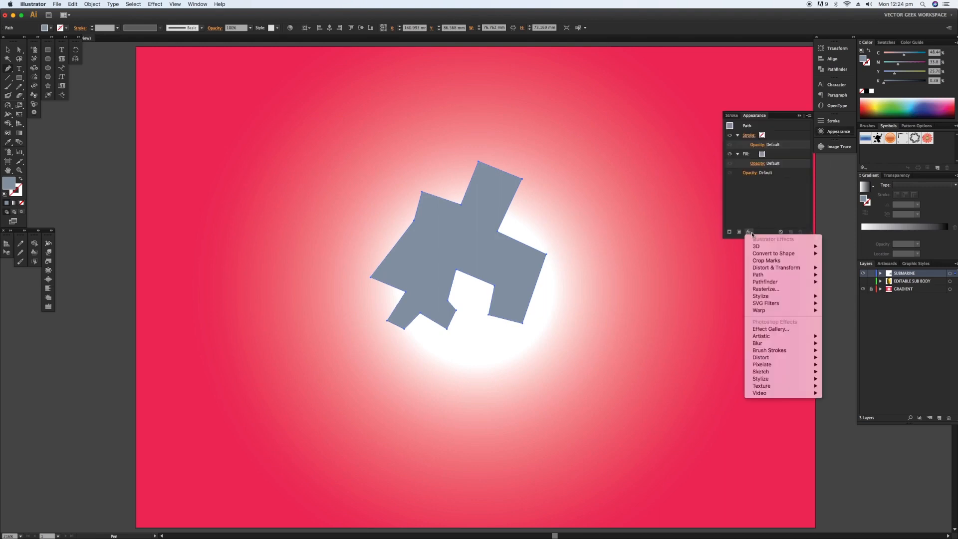
pyautogui.moveTo(779, 296)
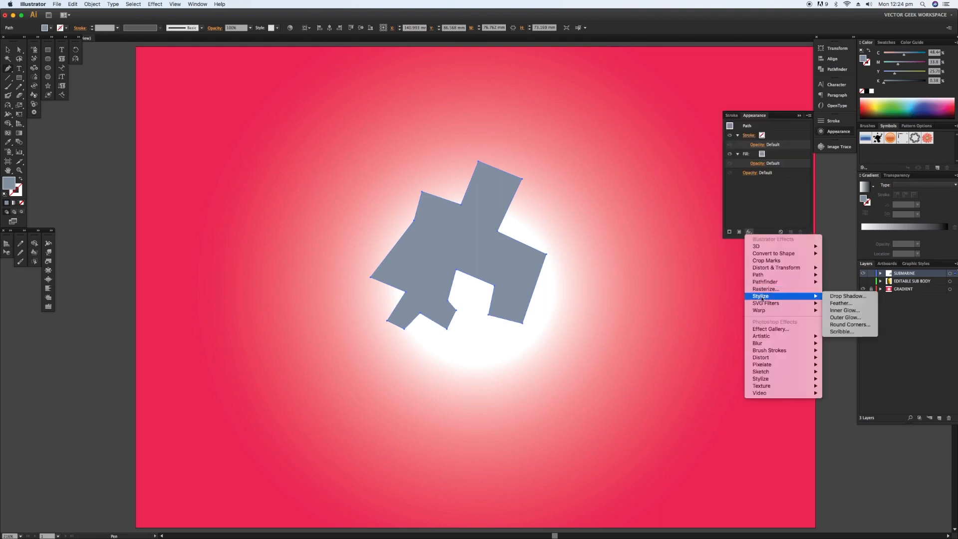
pyautogui.click(847, 325)
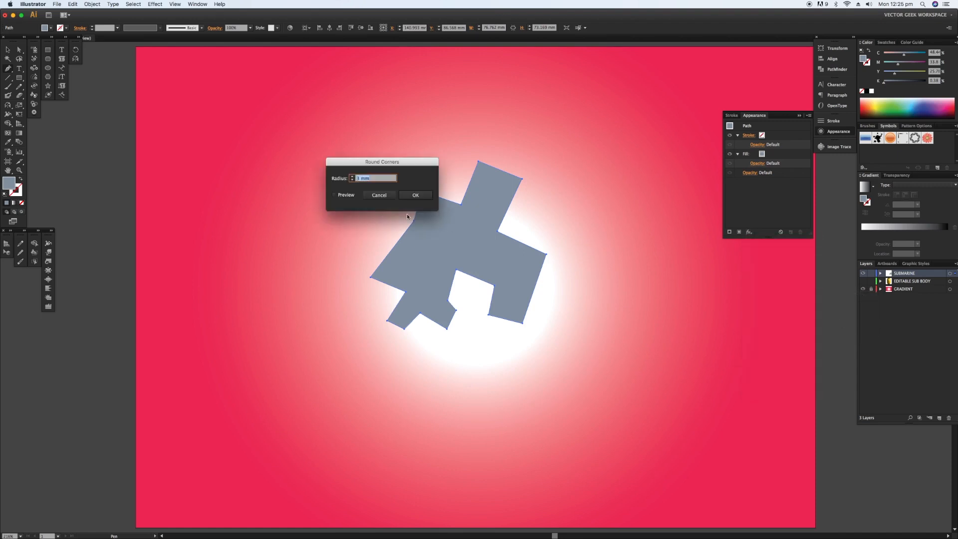
pyautogui.click(334, 195)
pyautogui.moveTo(419, 164); pyautogui.dragTo(346, 161)
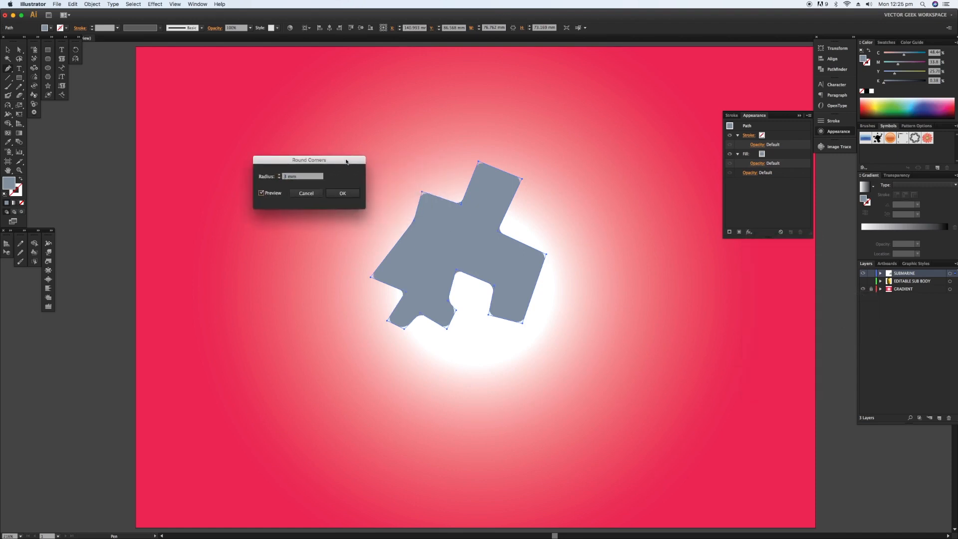
pyautogui.click(300, 177)
pyautogui.press('Up')
pyautogui.press('Up')
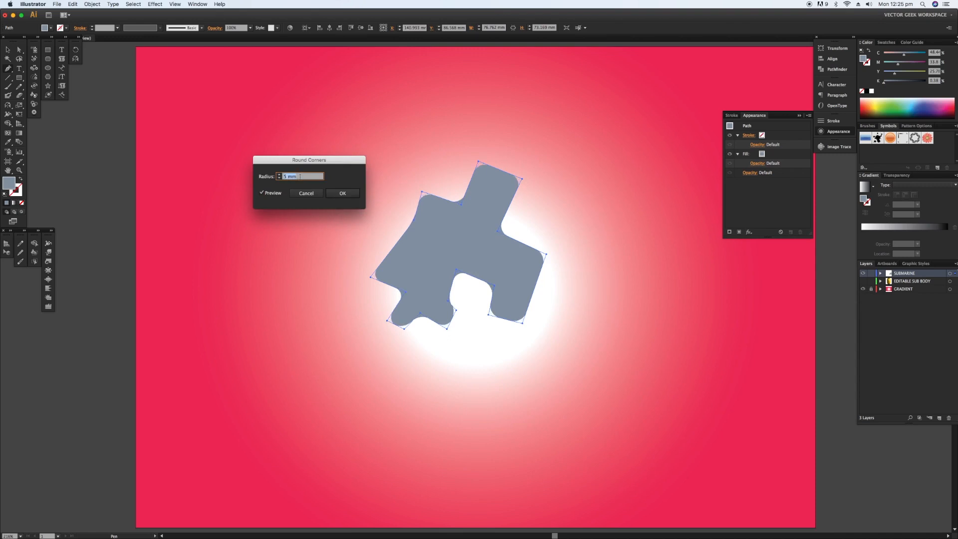
pyautogui.press('Down')
pyautogui.click(344, 193)
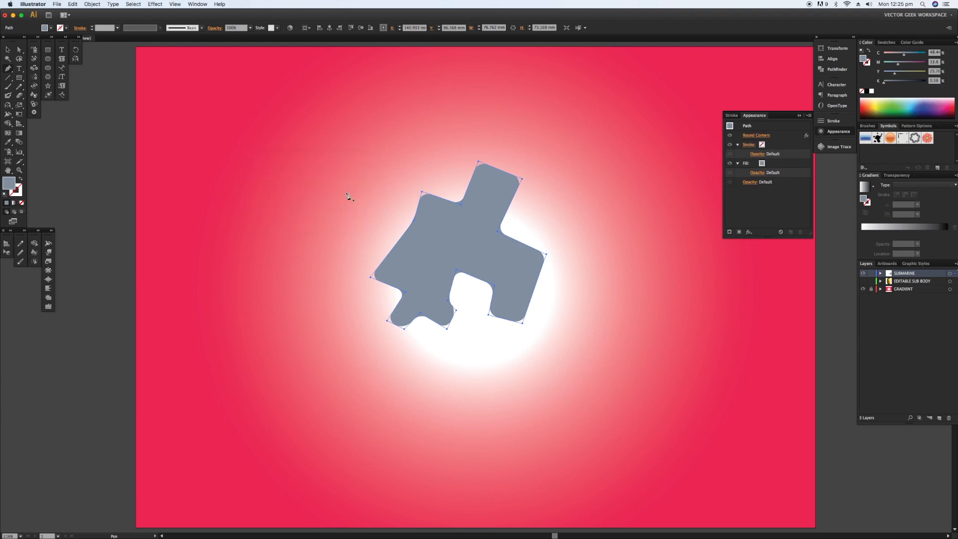
# Inspect the stone path in Outline view and expand its appearance to make the rounded corners real geometry.
pyautogui.press('v')
pyautogui.click(489, 270)
pyautogui.hotkey('ctrl', 'y')
pyautogui.press('p')
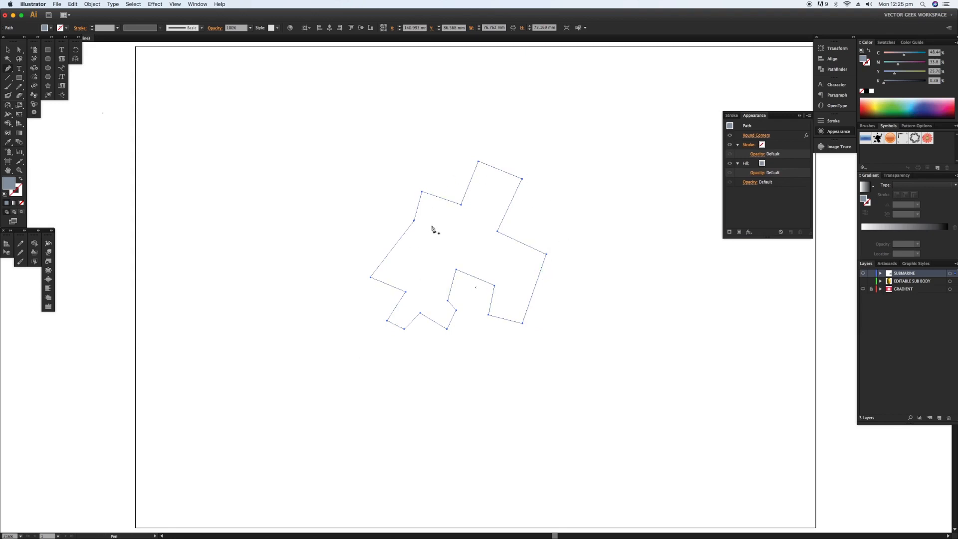
pyautogui.click(109, 4)
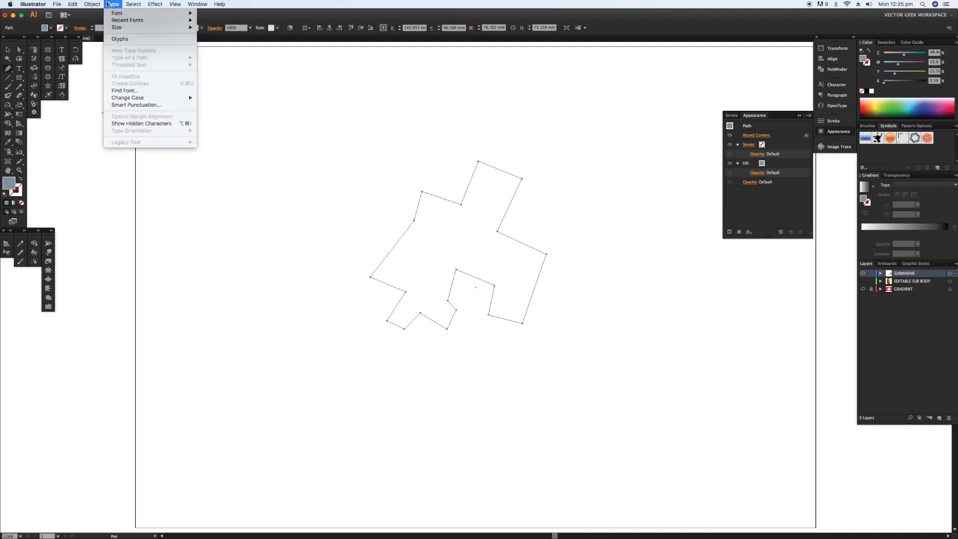
pyautogui.moveTo(92, 4)
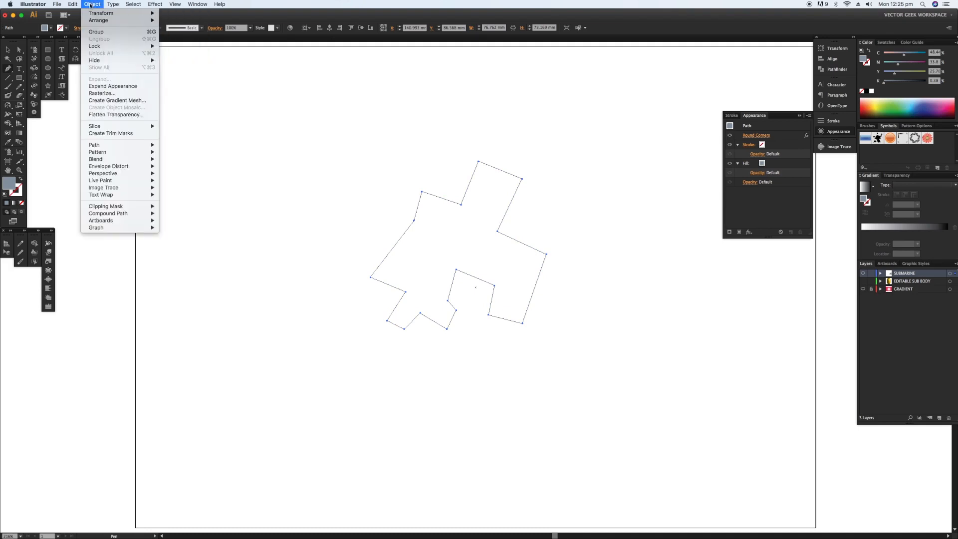
pyautogui.click(116, 86)
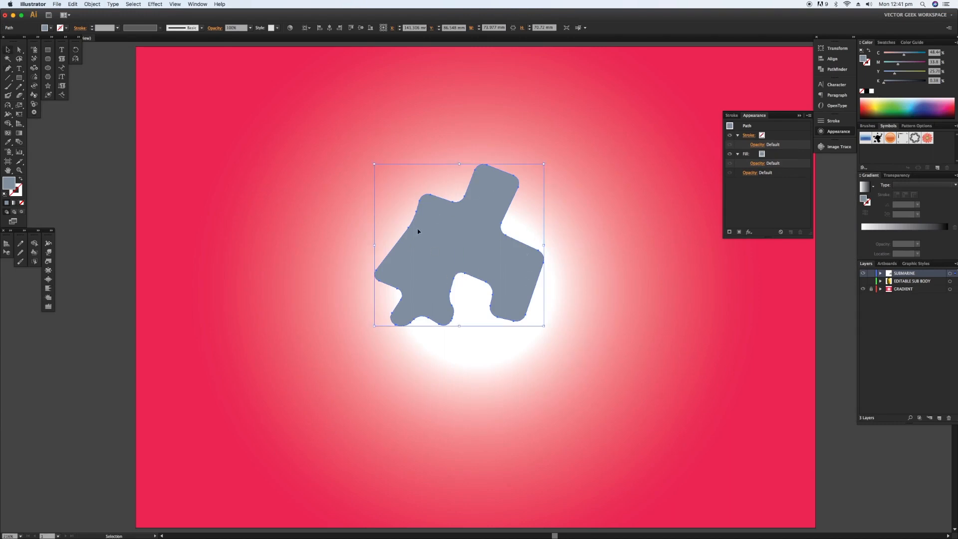
# Move the stone shape to the right and give it a previewed 3D Extrude & Bevel effect in the Isometric Top position.
pyautogui.moveTo(479, 247); pyautogui.dragTo(559, 256)
pyautogui.click(749, 232)
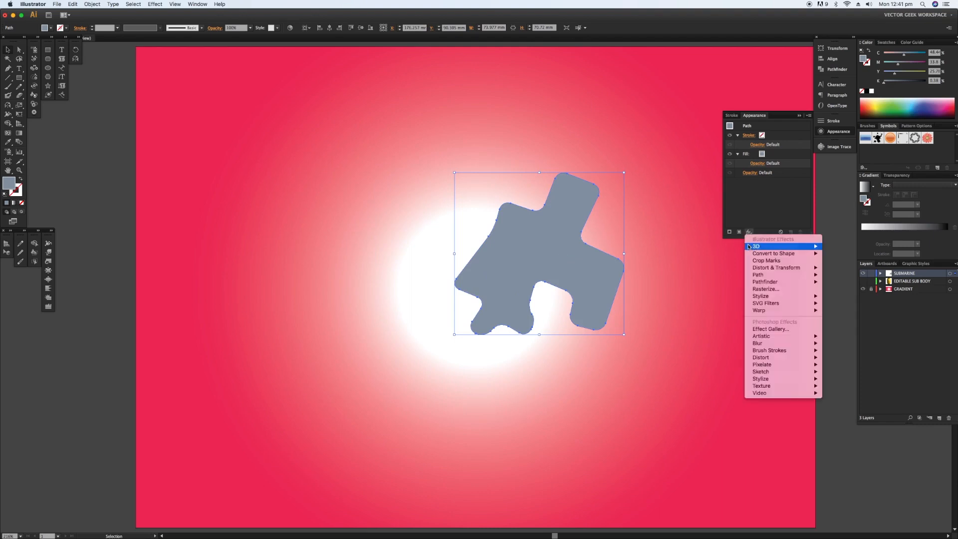
pyautogui.moveTo(751, 246)
pyautogui.click(868, 248)
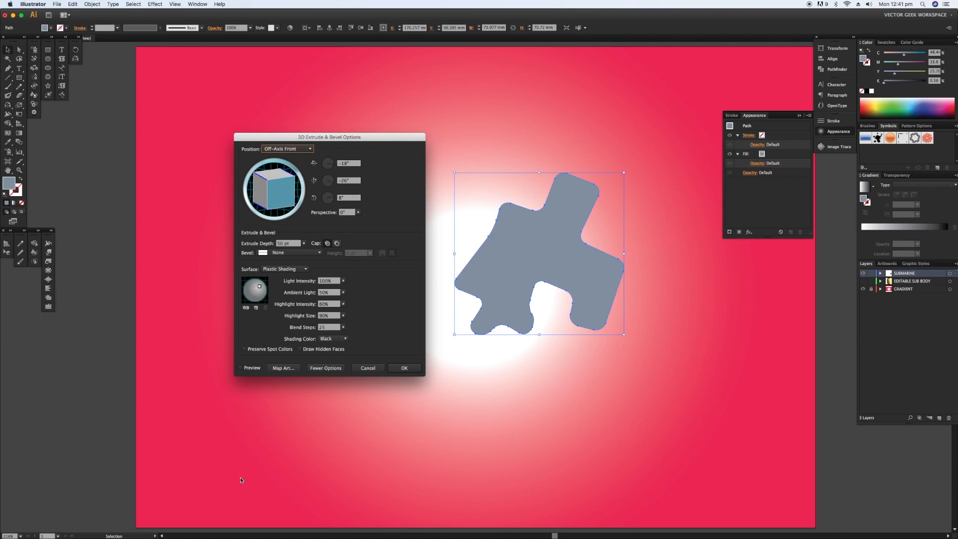
pyautogui.click(240, 369)
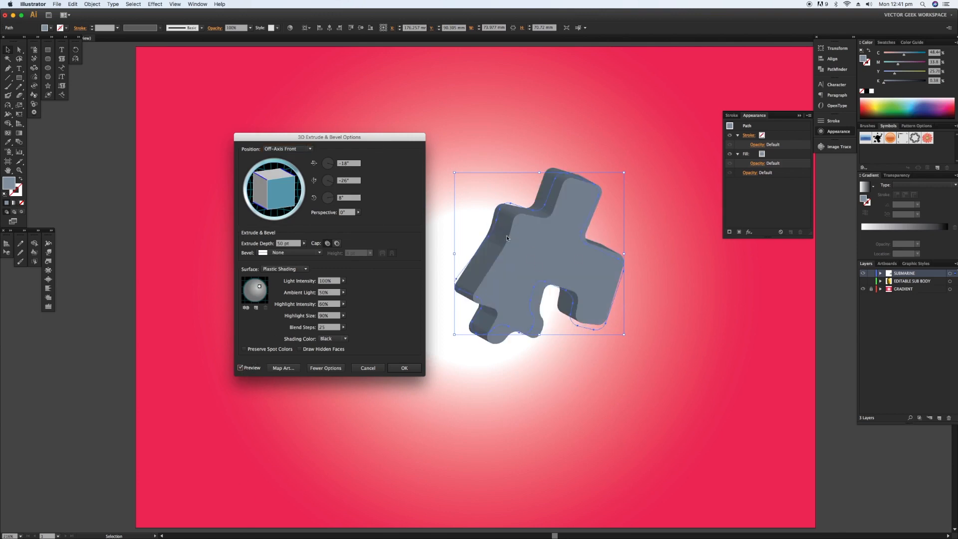
pyautogui.click(289, 149)
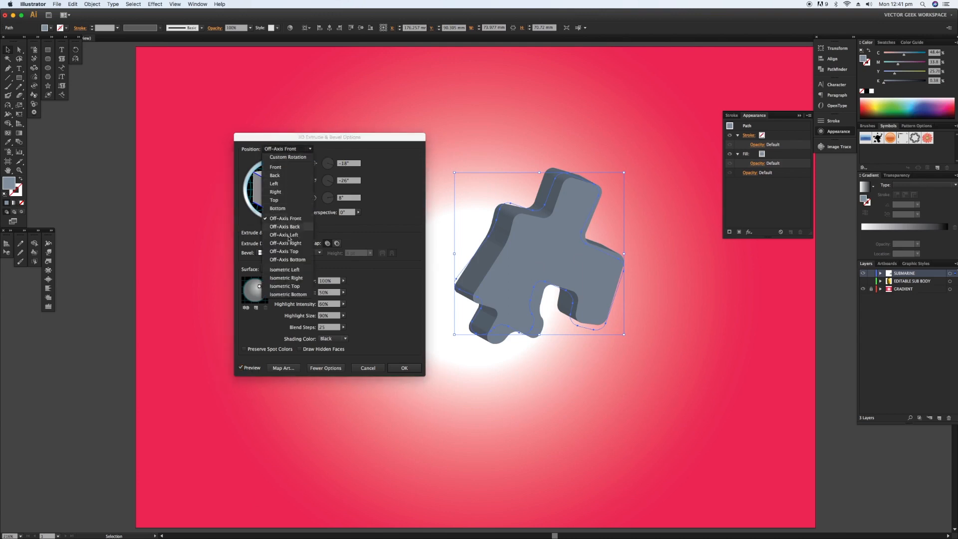
pyautogui.click(293, 286)
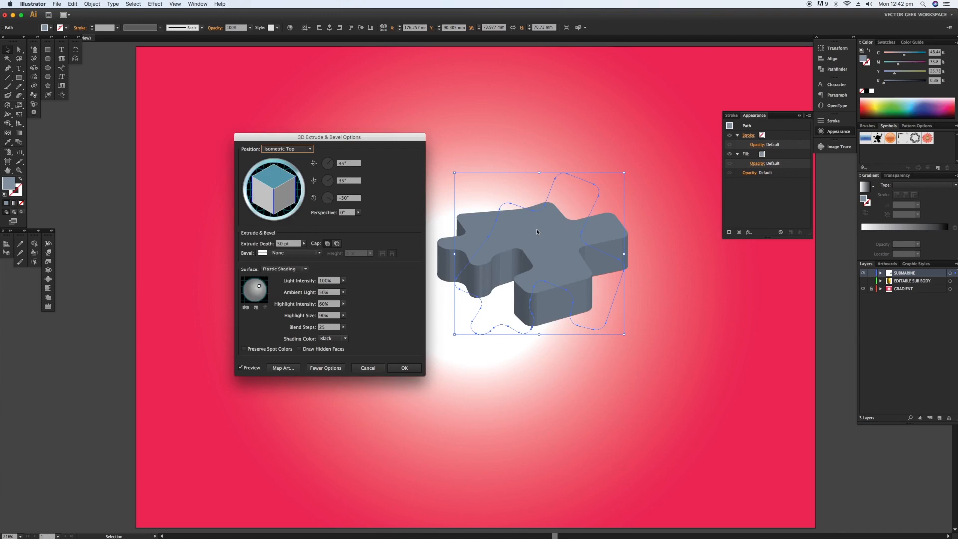
# Give the extruded stone a Rounded bevel and set its ambient light to 30%.
pyautogui.click(299, 252)
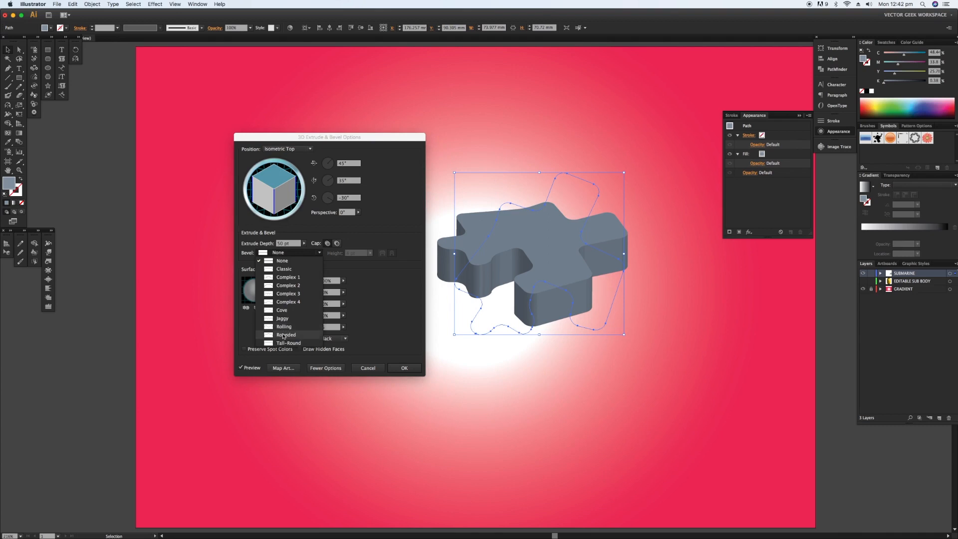
pyautogui.click(284, 335)
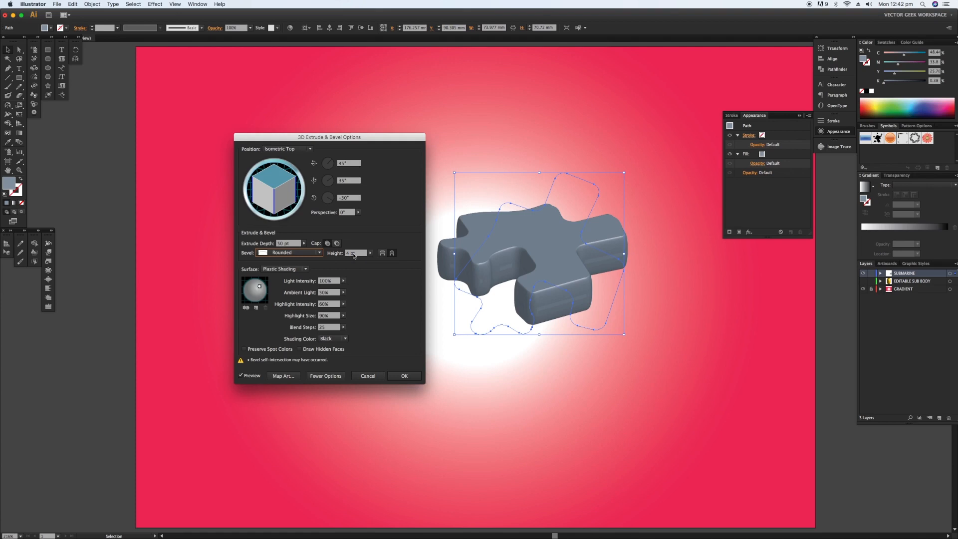
pyautogui.click(329, 293)
pyautogui.write('30')
pyautogui.click(293, 244)
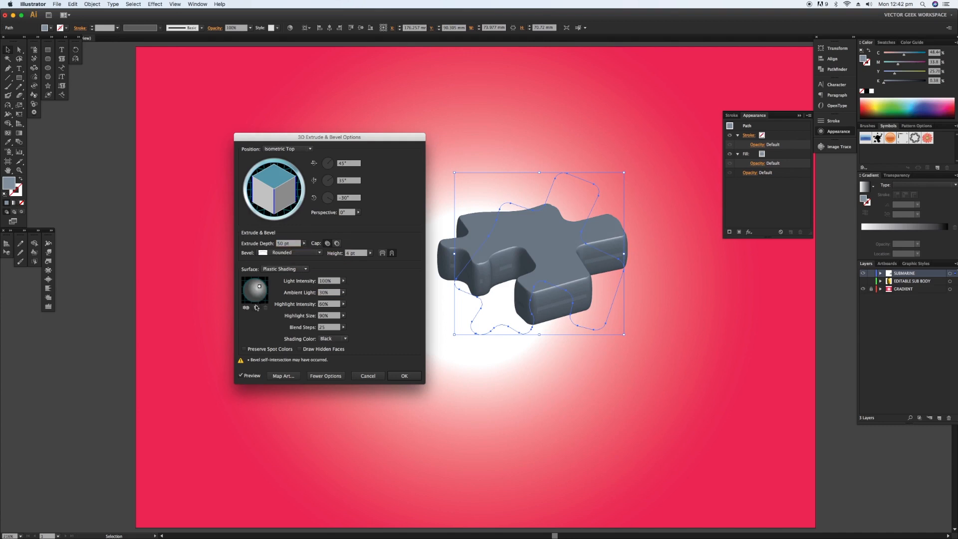
# Add a second light to the stone's 3D shading and place it near the upper edge of the lighting sphere.
pyautogui.click(257, 308)
pyautogui.moveTo(254, 290); pyautogui.dragTo(250, 280)
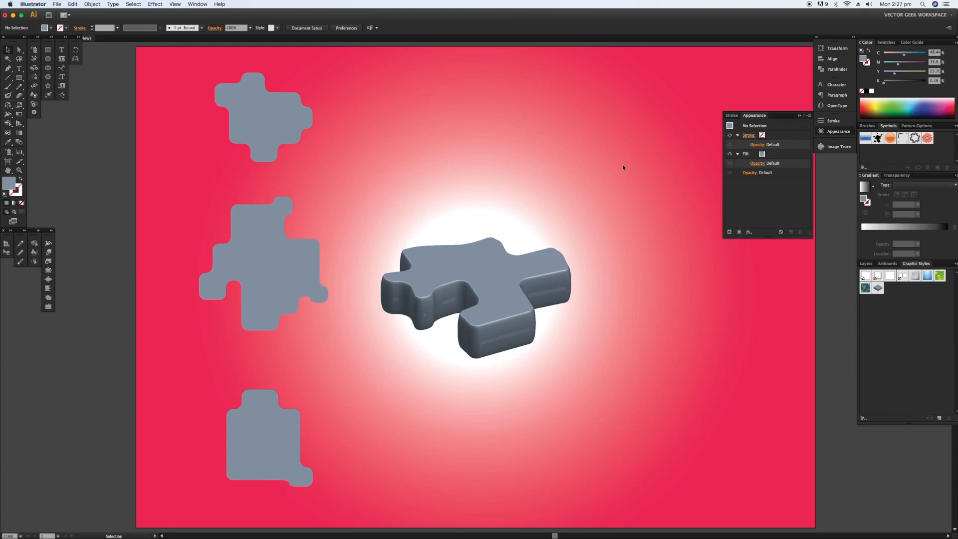
# Give the uppermost flat shape a previewed 3D Extrude & Bevel effect in the Isometric Top position with a 20 pt depth.
pyautogui.click(250, 130)
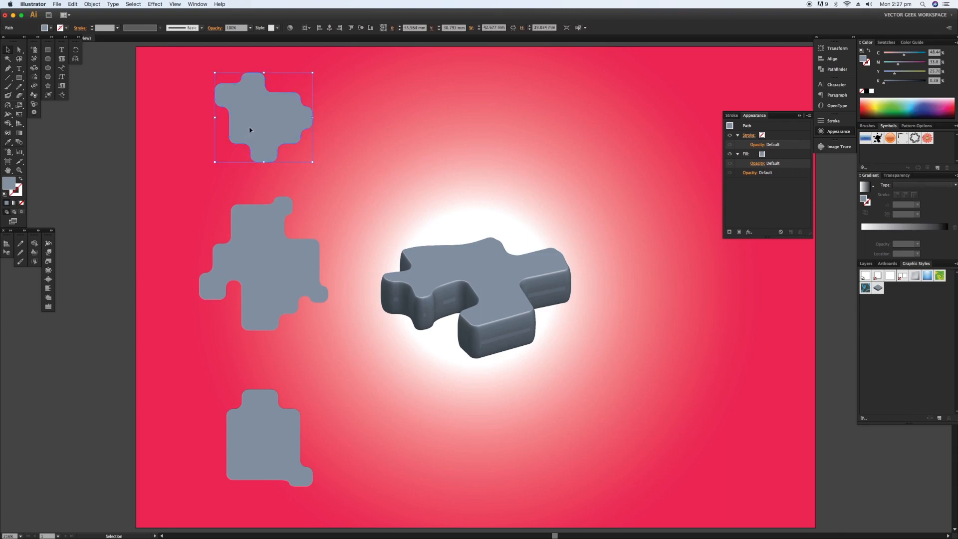
pyautogui.click(749, 231)
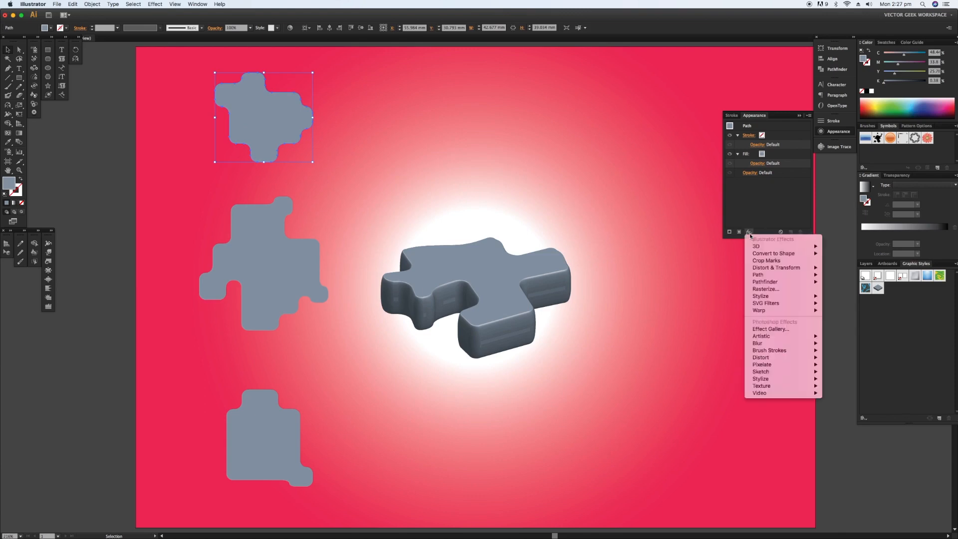
pyautogui.moveTo(786, 246)
pyautogui.click(856, 246)
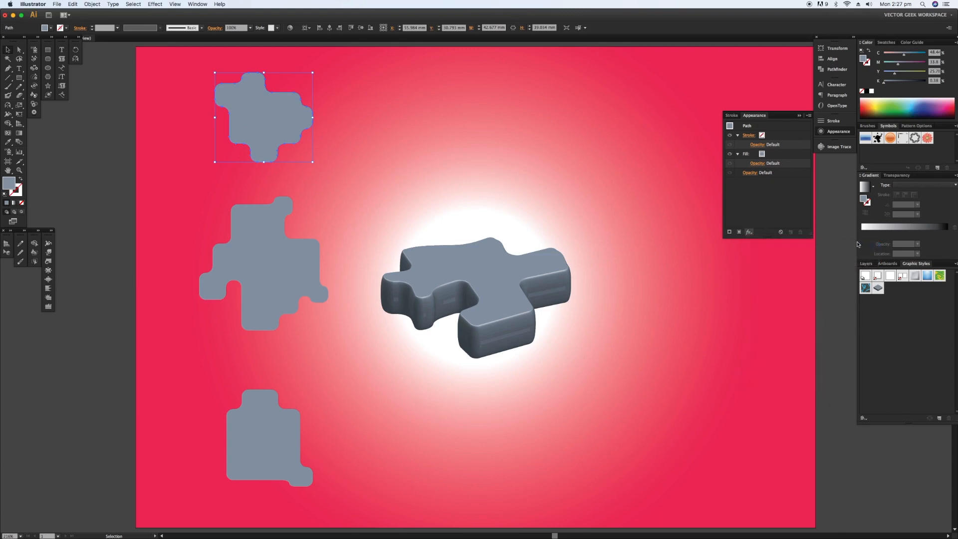
pyautogui.click(427, 157)
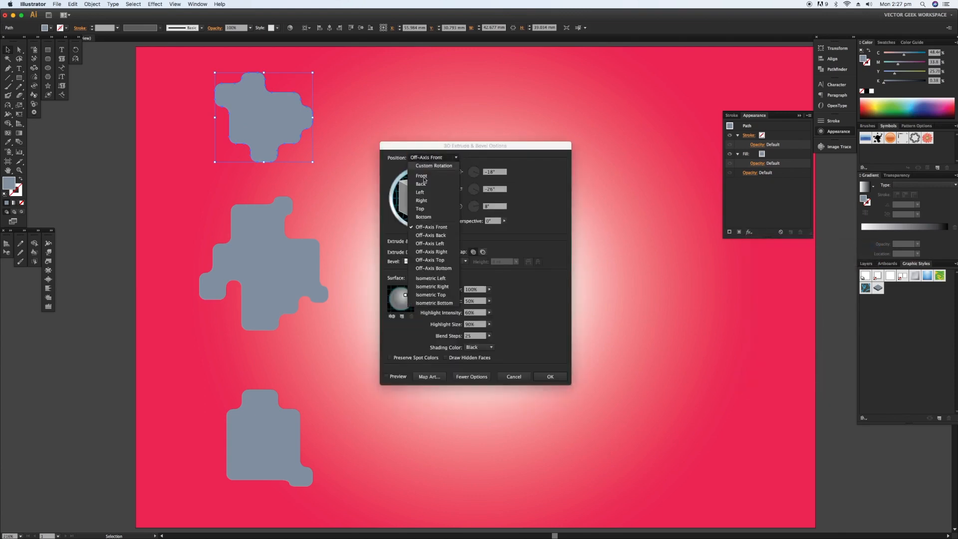
pyautogui.click(433, 281)
pyautogui.click(386, 377)
pyautogui.doubleClick(429, 252)
pyautogui.write('20')
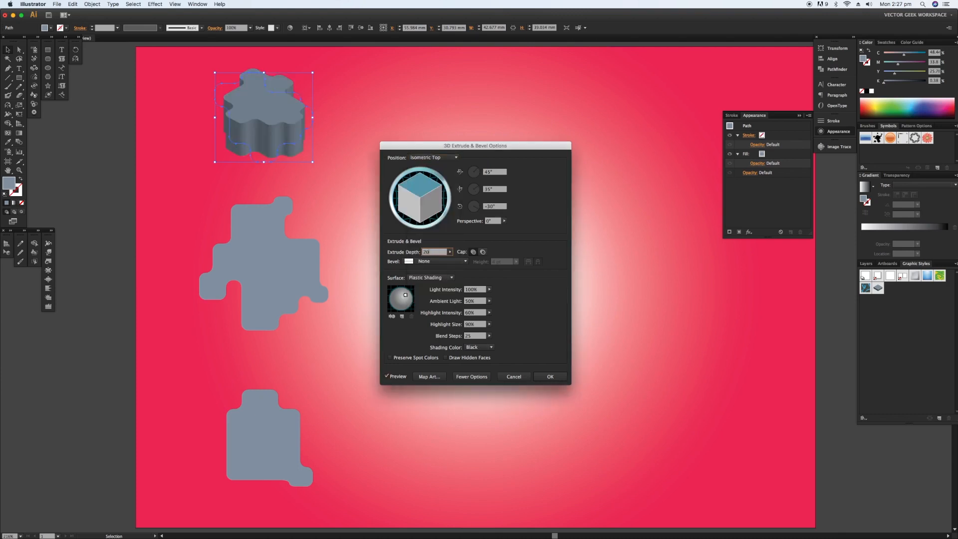
# Finish the small stone with a Rounded bevel 3 pt high, a second light at the sphere's upper edge and 30% ambient light.
pyautogui.click(442, 261)
pyautogui.click(436, 344)
pyautogui.moveTo(390, 288); pyautogui.dragTo(396, 290)
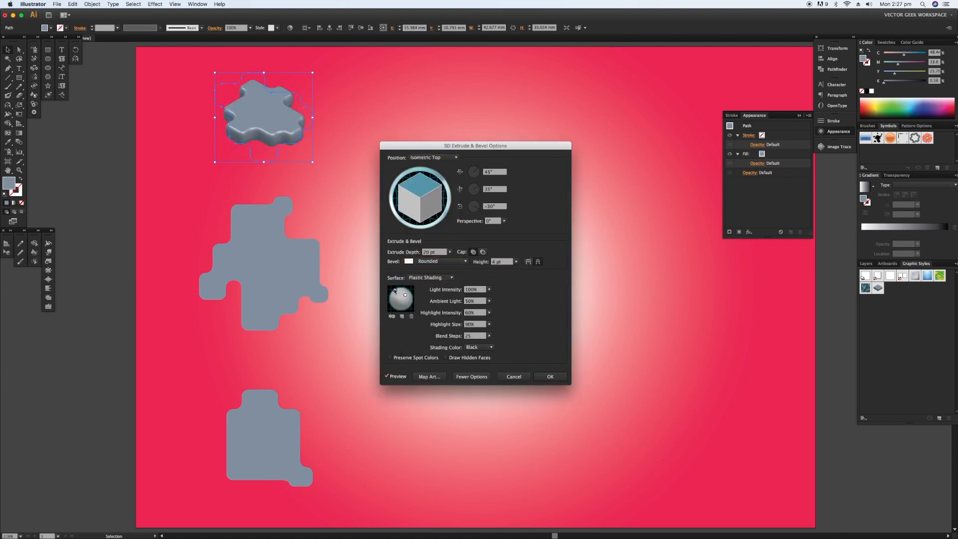
pyautogui.moveTo(480, 302); pyautogui.dragTo(442, 301)
pyautogui.write('30')
pyautogui.click(477, 290)
pyautogui.moveTo(507, 262); pyautogui.dragTo(478, 261)
pyautogui.write('3')
pyautogui.click(477, 289)
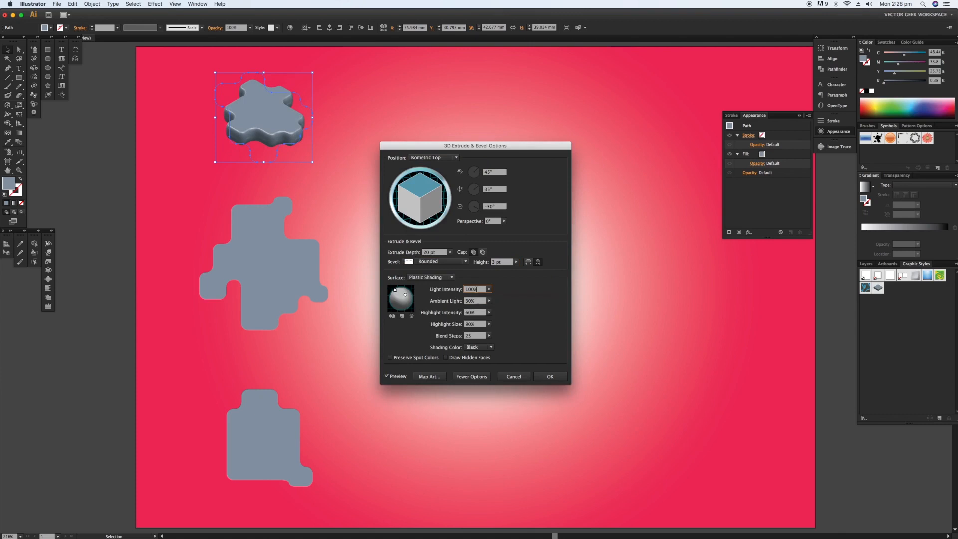
pyautogui.click(548, 377)
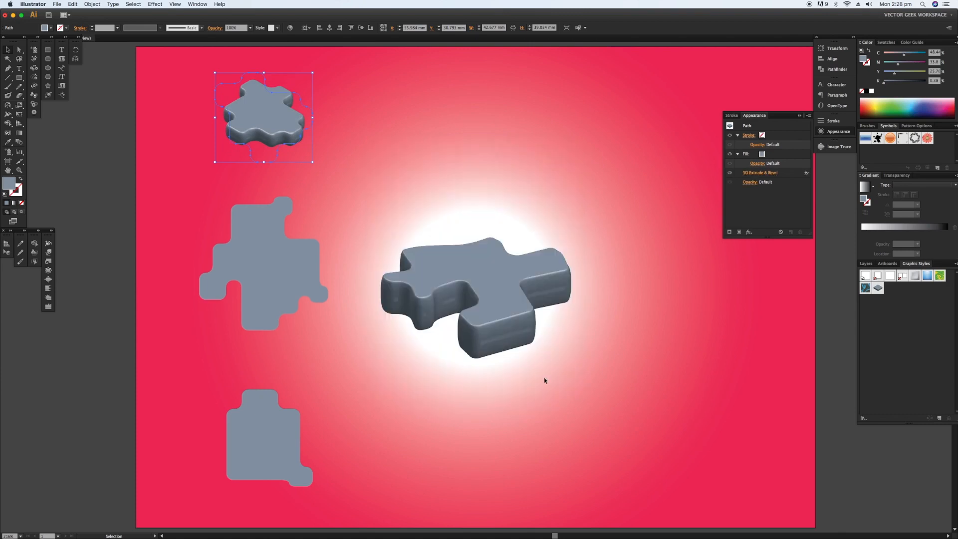
# Save the small extruded stone's appearance as a new graphic style.
pyautogui.click(393, 123)
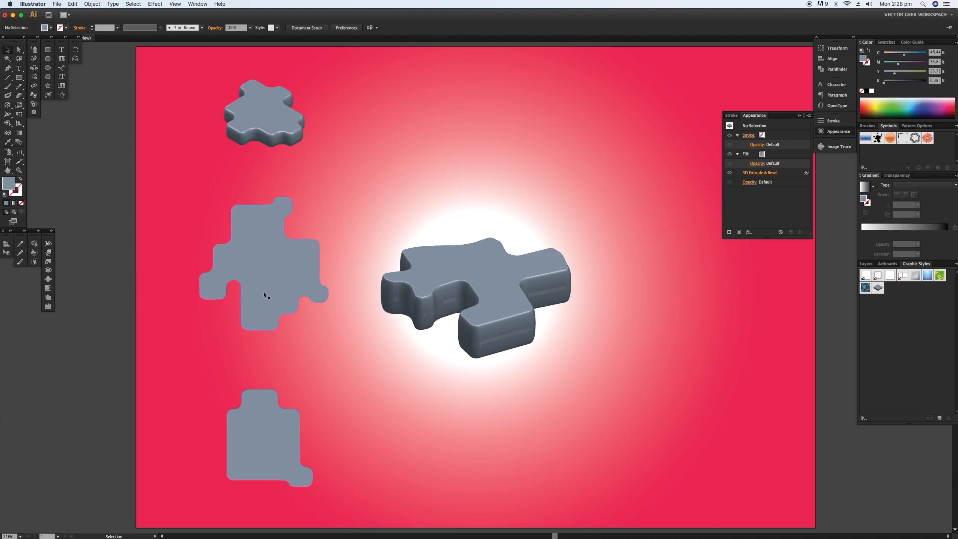
pyautogui.click(261, 104)
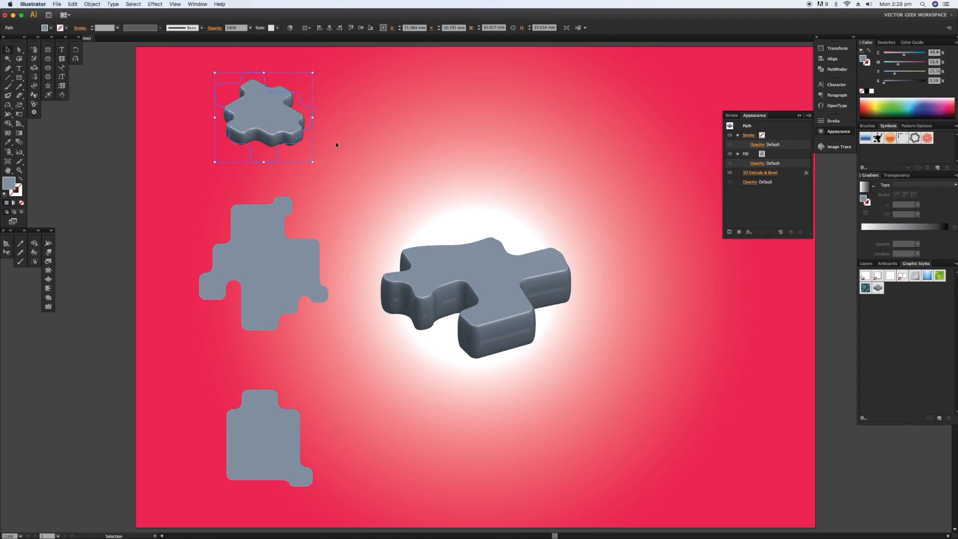
pyautogui.moveTo(276, 122); pyautogui.dragTo(893, 293)
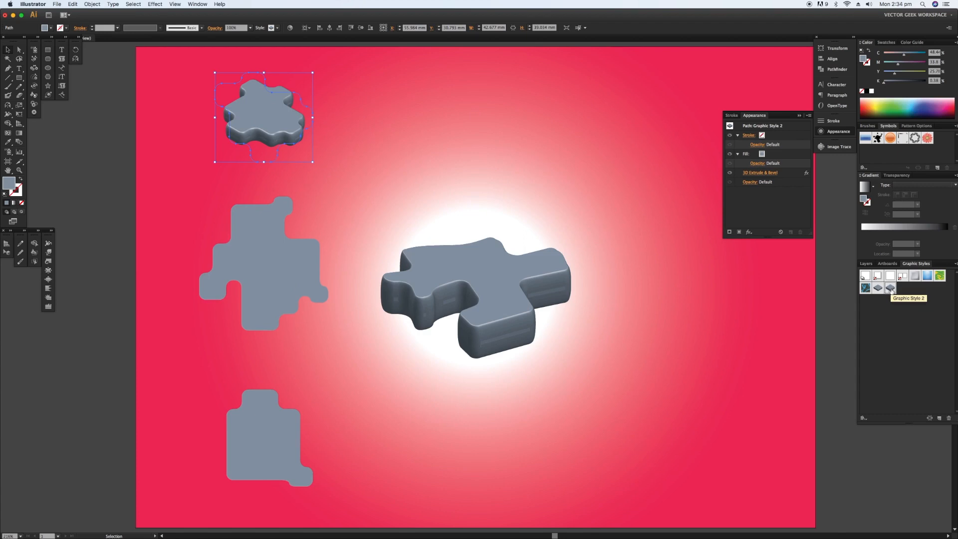
# Apply Graphic Style 2 to the two remaining flat shapes below the small stone.
pyautogui.click(264, 270)
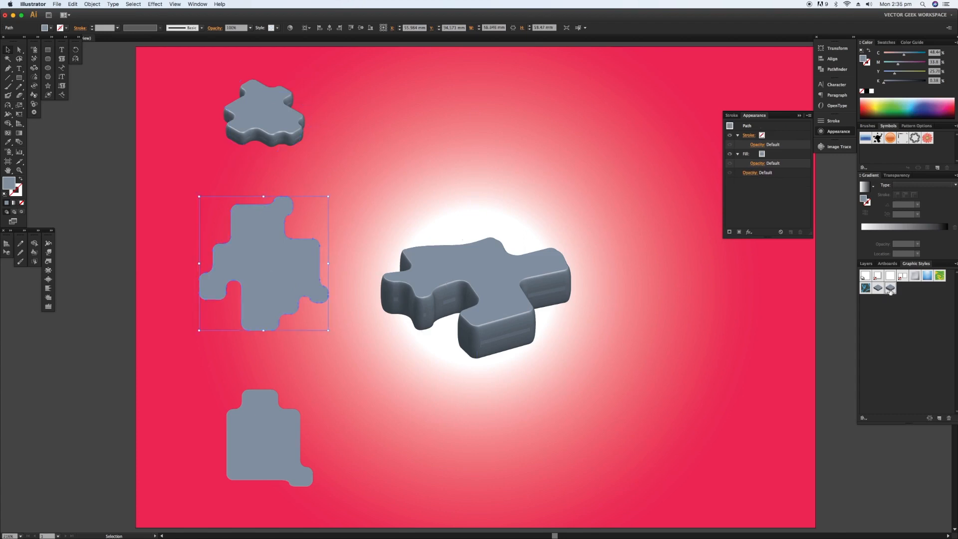
pyautogui.click(261, 420)
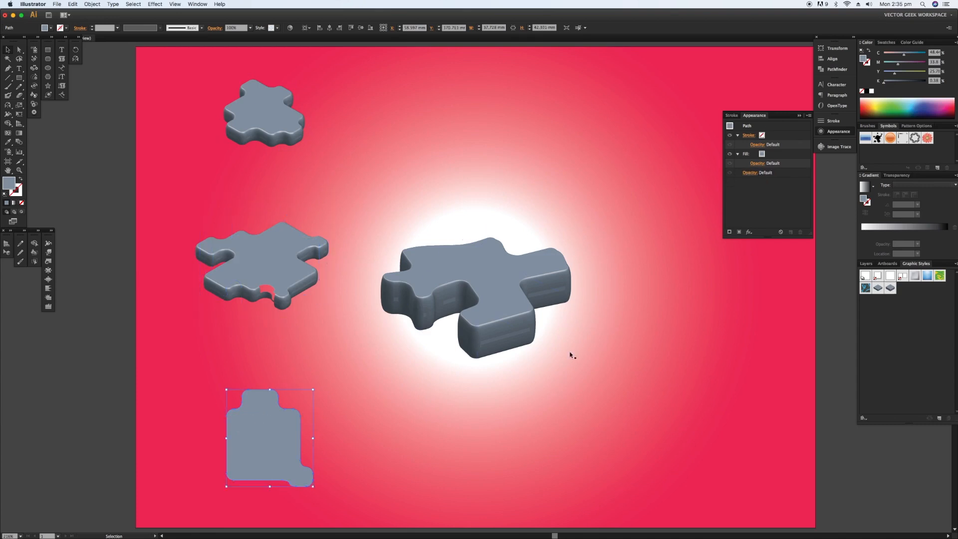
pyautogui.click(891, 288)
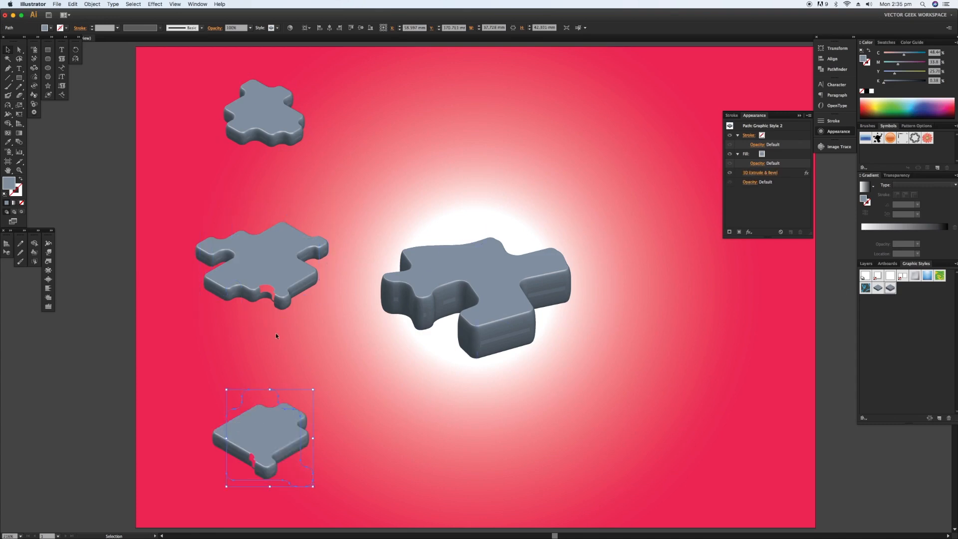
# Set the middle stone's bevel height to 2 pt with preview on, and correct the lowest stone's bevel as well.
pyautogui.click(263, 263)
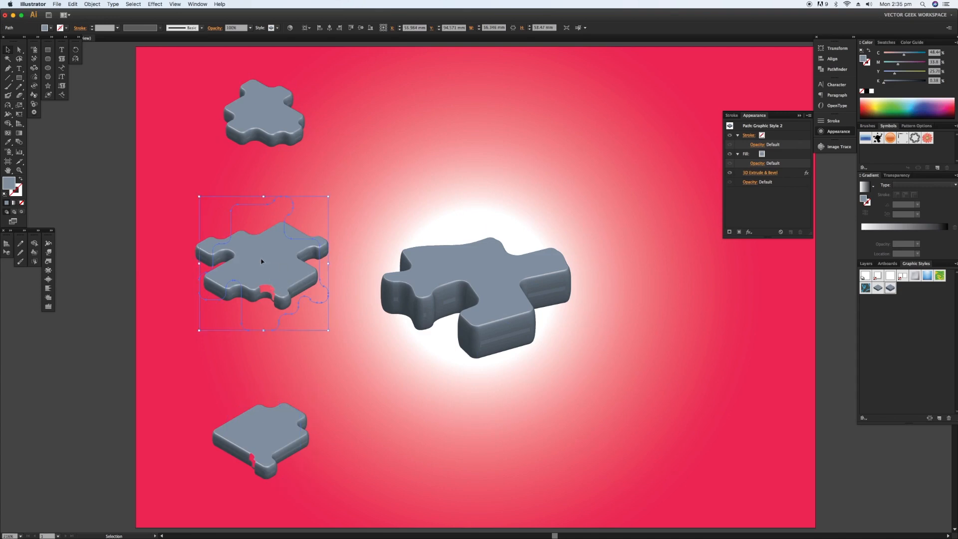
pyautogui.click(770, 174)
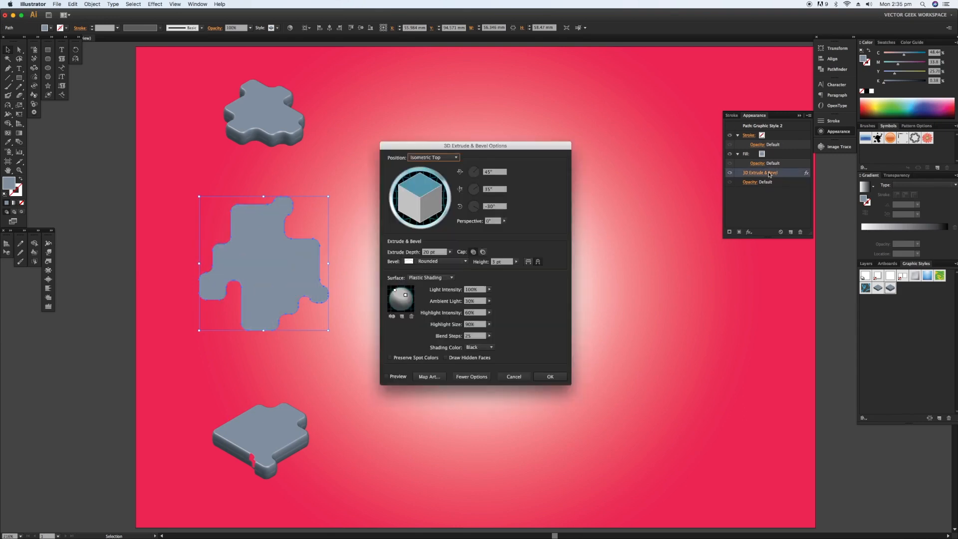
pyautogui.click(386, 377)
pyautogui.click(386, 376)
pyautogui.click(507, 261)
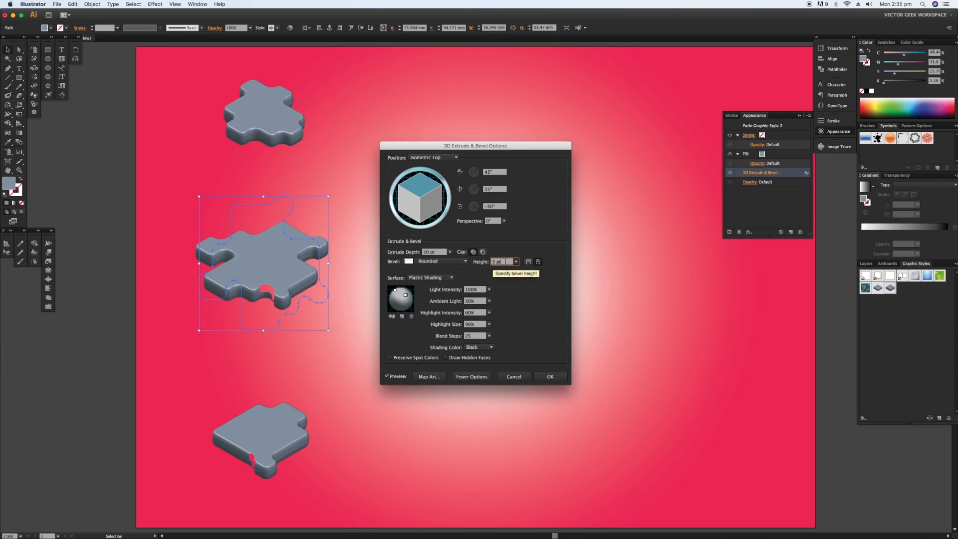
pyautogui.press('Down')
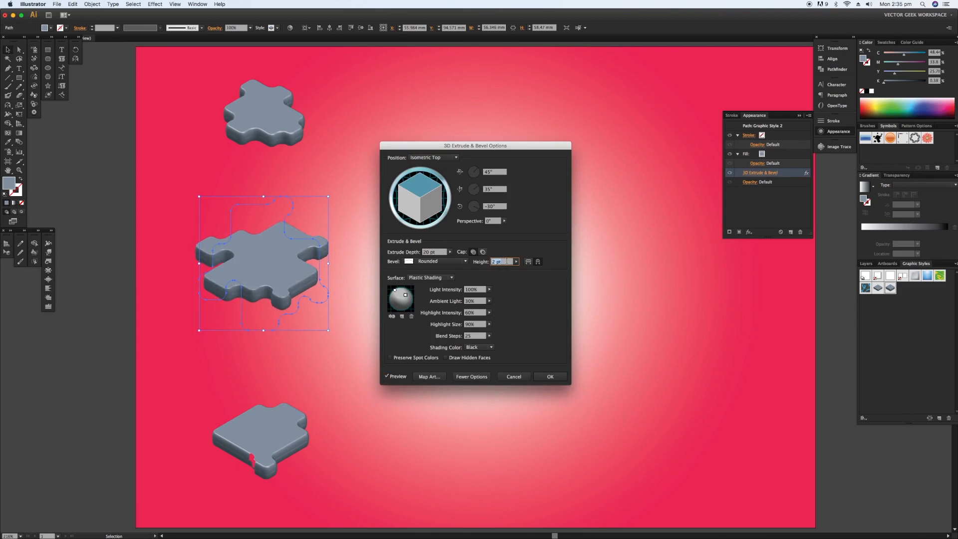
pyautogui.click(550, 376)
pyautogui.click(271, 439)
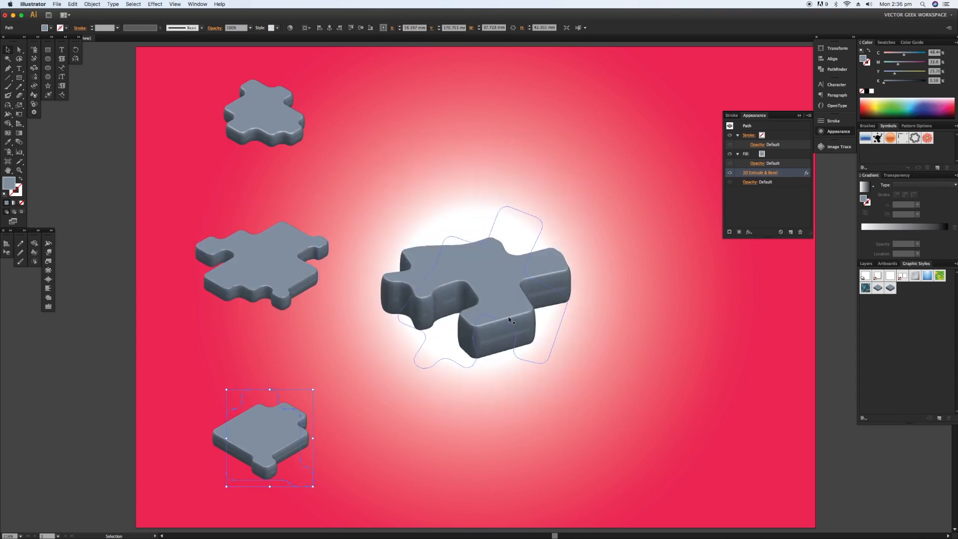
# Stack the smaller stones on the large base stone and mirror the second-from-top stone left to right.
pyautogui.moveTo(509, 319); pyautogui.dragTo(504, 360)
pyautogui.moveTo(262, 260); pyautogui.dragTo(467, 317)
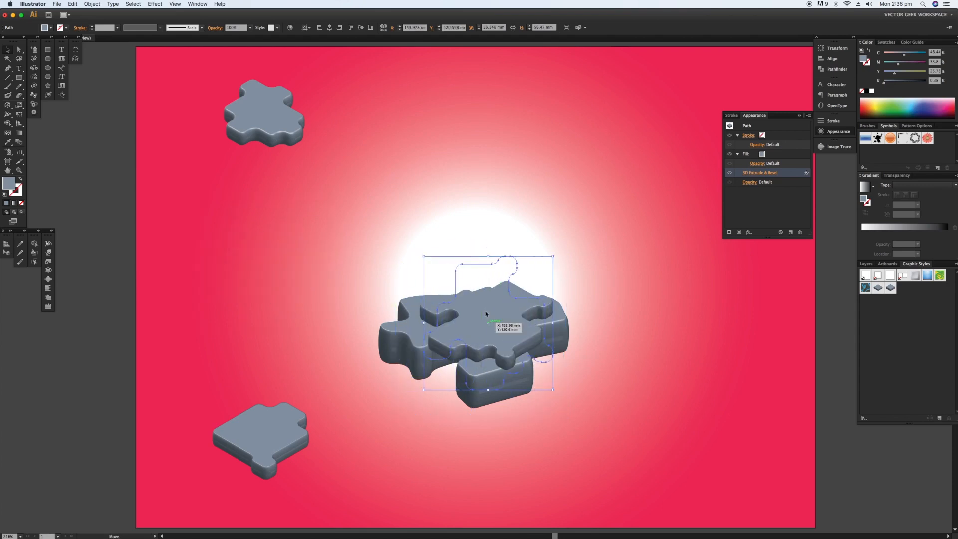
pyautogui.moveTo(258, 438); pyautogui.dragTo(479, 303)
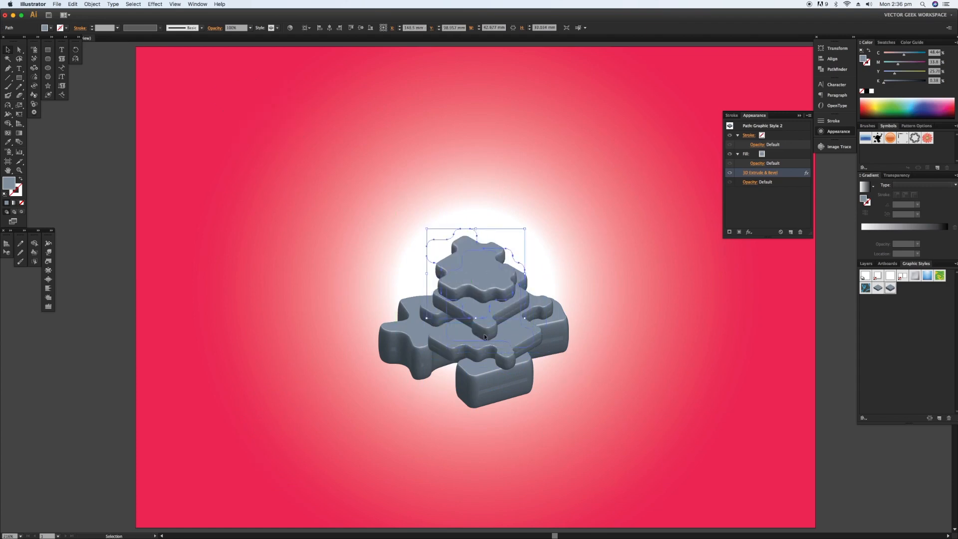
pyautogui.doubleClick(8, 105)
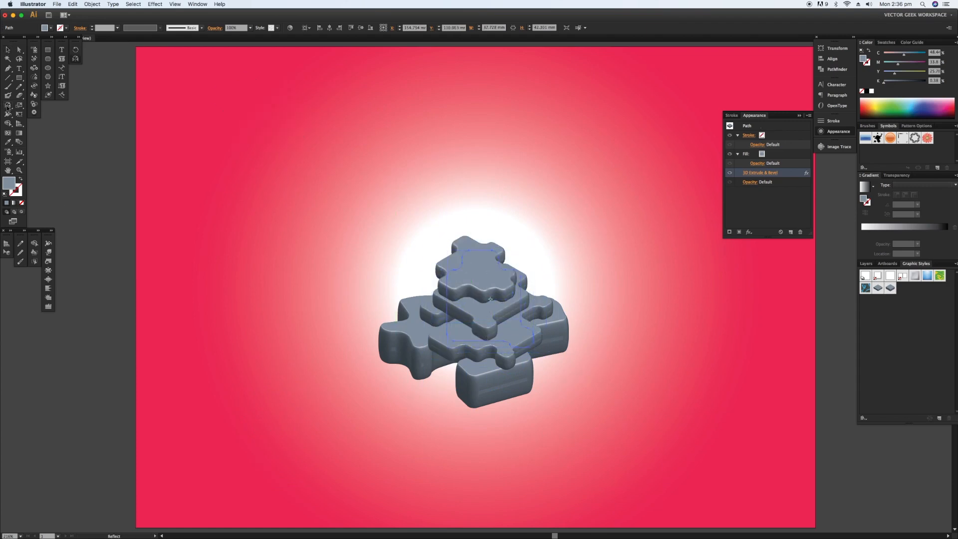
pyautogui.click(597, 372)
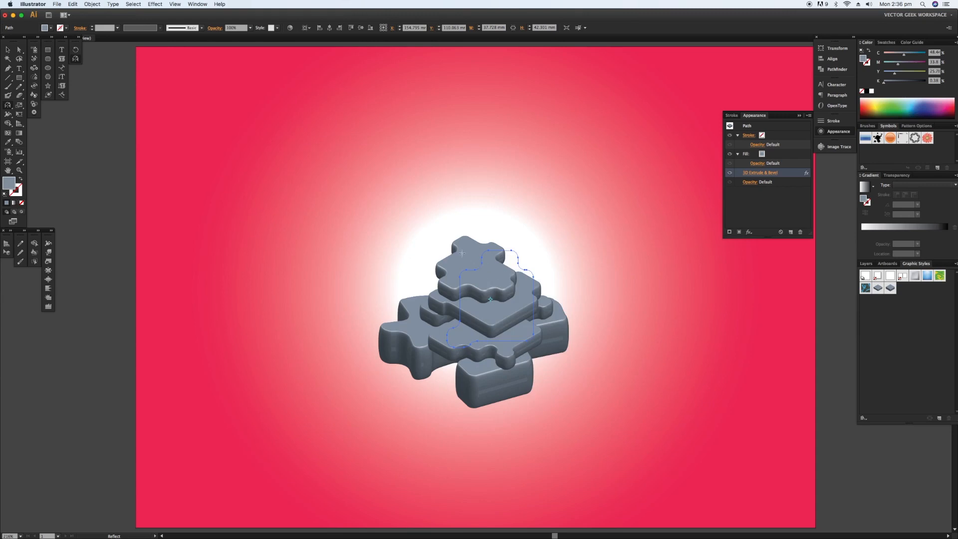
# Shrink the top stone to about 34 mm wide and shift the mirrored stone beneath it slightly upward.
pyautogui.click(7, 50)
pyautogui.click(462, 238)
pyautogui.moveTo(429, 231); pyautogui.dragTo(447, 248)
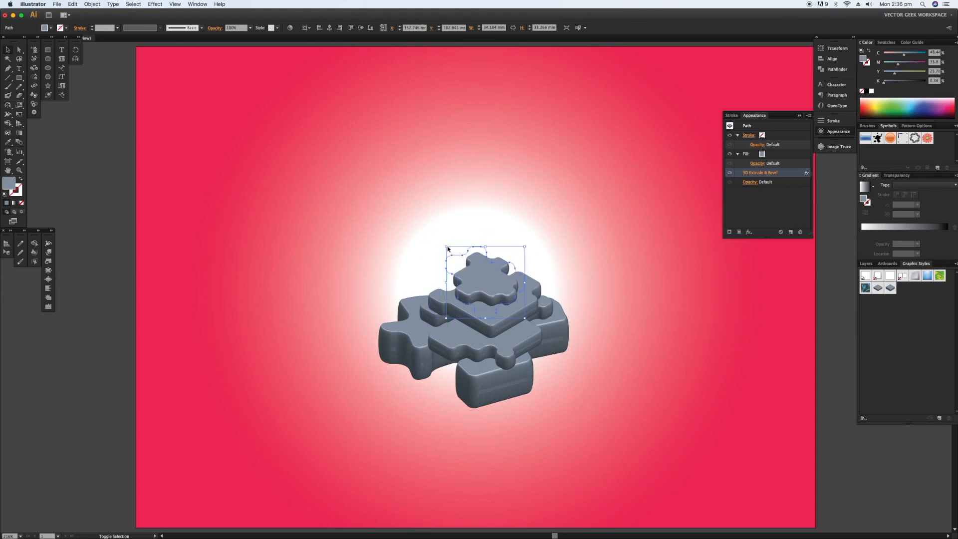
pyautogui.click(661, 301)
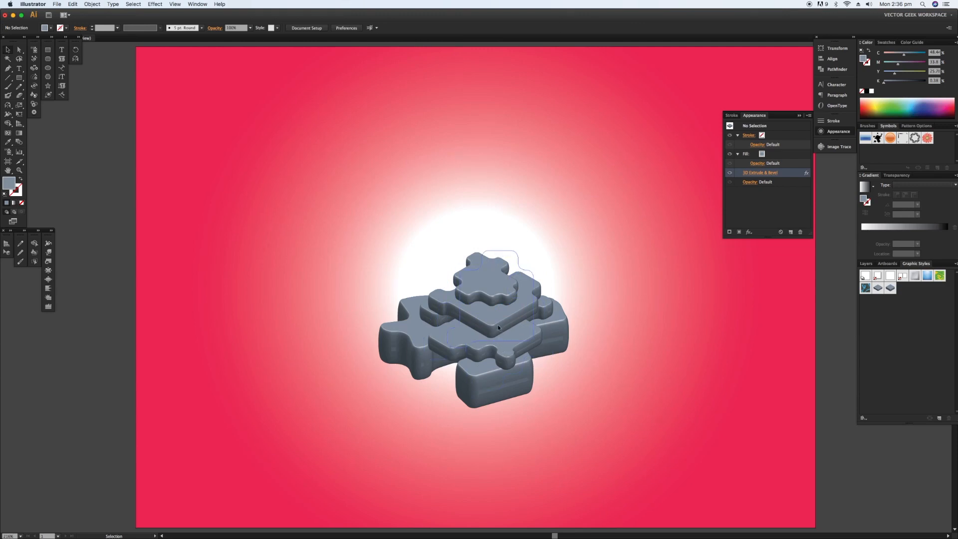
pyautogui.moveTo(497, 296); pyautogui.dragTo(485, 274)
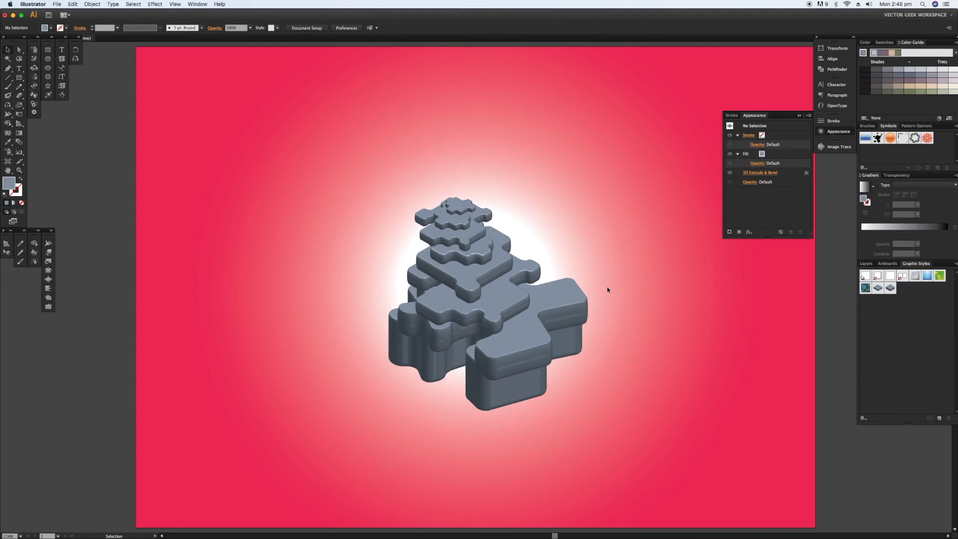
# Recolour the large stone on top of the base with a muted purple shade from the Color Guide.
pyautogui.click(538, 325)
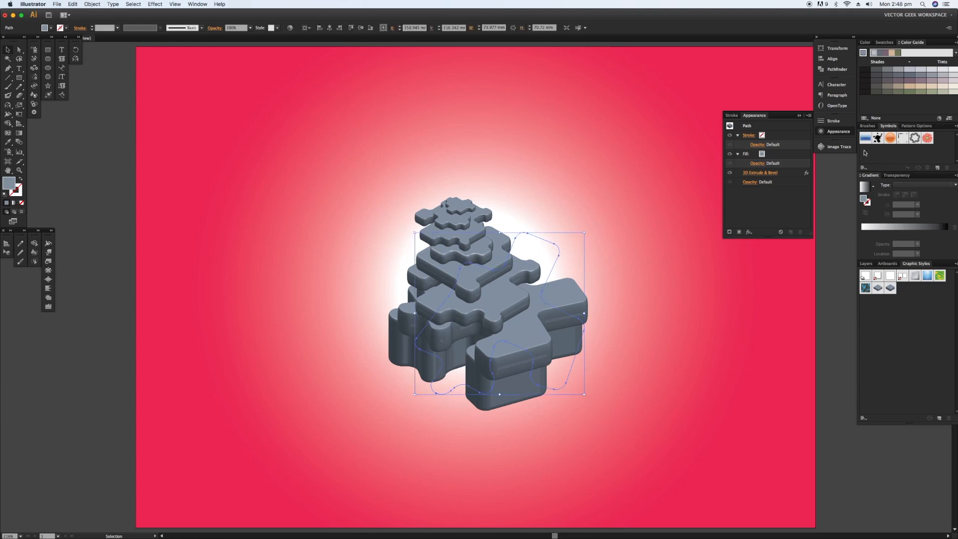
pyautogui.click(866, 43)
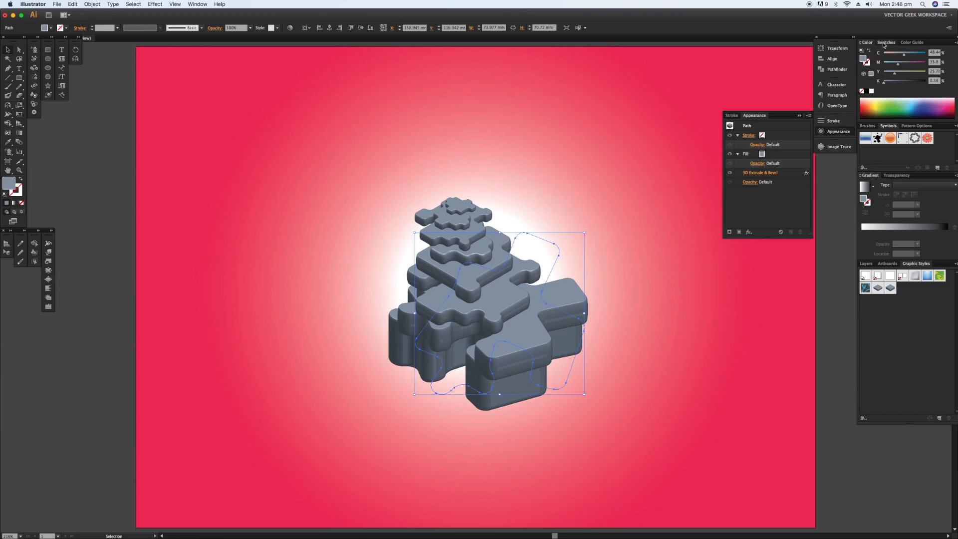
pyautogui.click(884, 43)
pyautogui.click(912, 42)
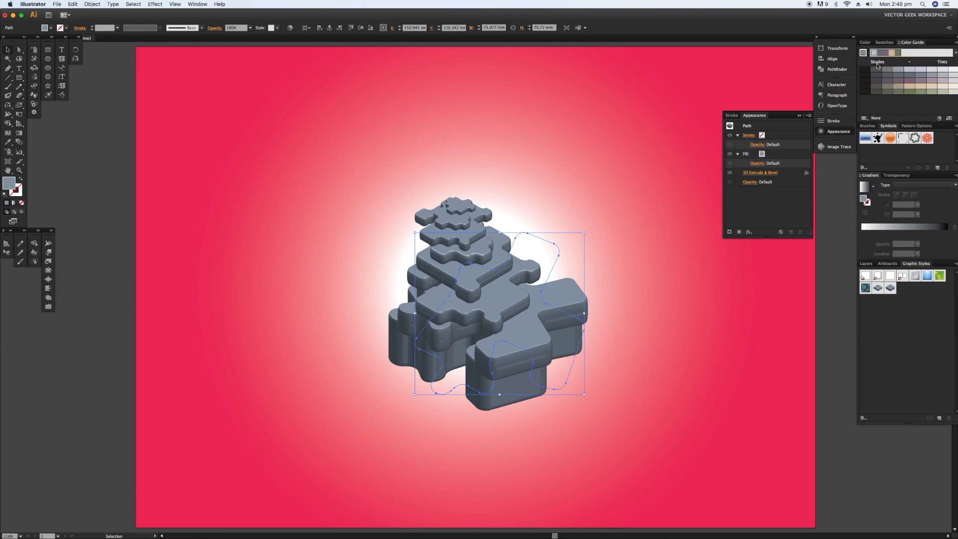
pyautogui.click(911, 81)
# Colour the next three stones up the stack green, pale mauve and cream using Color Guide shades.
pyautogui.click(521, 298)
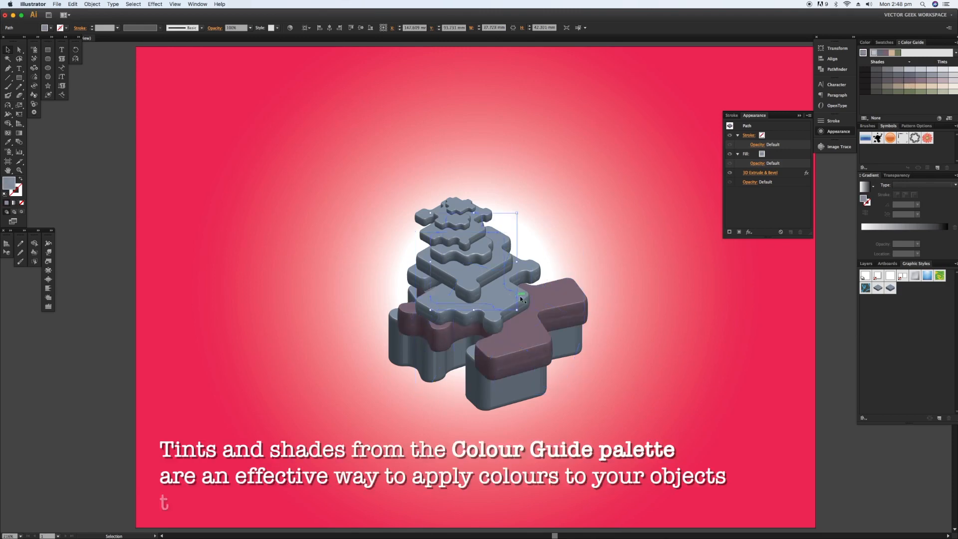
pyautogui.click(521, 298)
pyautogui.click(910, 92)
pyautogui.click(504, 259)
pyautogui.click(932, 81)
pyautogui.click(487, 248)
pyautogui.click(932, 87)
# Apply lighter Color Guide tints to two of the small stones near the top of the stack.
pyautogui.click(478, 233)
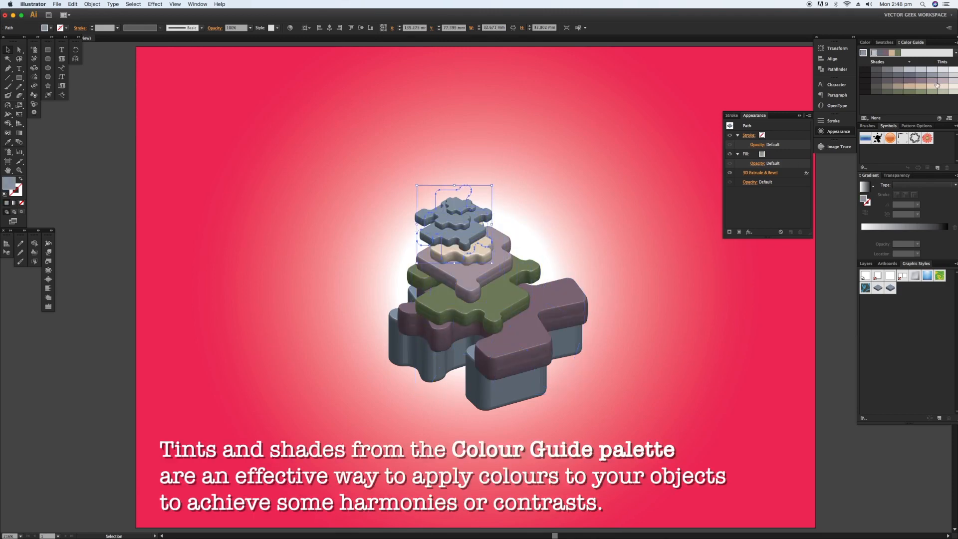
pyautogui.click(943, 81)
pyautogui.click(594, 169)
pyautogui.click(466, 220)
pyautogui.click(943, 75)
pyautogui.click(630, 161)
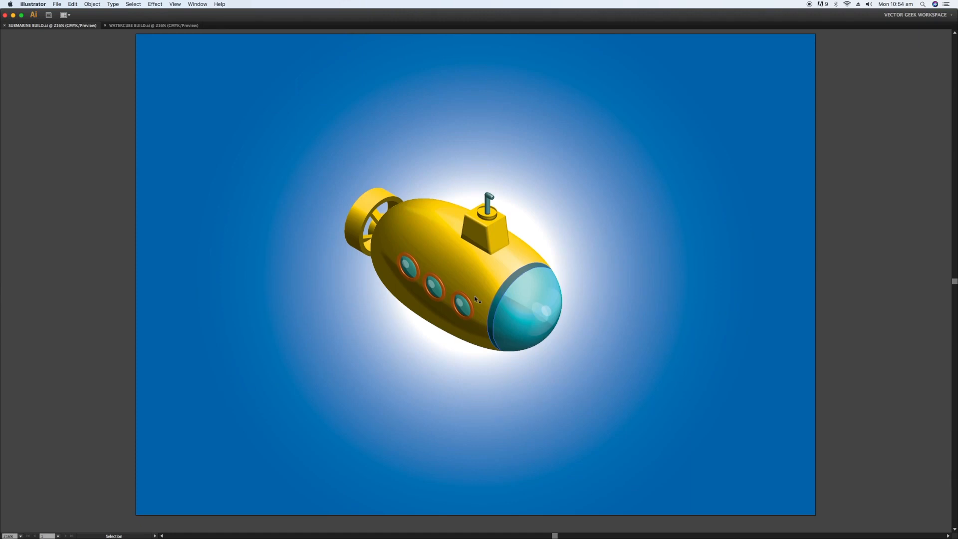
# In the submarine document, move the three portholes straight down, clear of the hull, keeping them in a row.
pyautogui.click(467, 298)
pyautogui.hotkey('shift', 'Down')
pyautogui.hotkey('shift', 'Down')
pyautogui.hotkey('shift', 'Down')
pyautogui.hotkey('shift', 'Down')
pyautogui.hotkey('shift', 'Down')
pyautogui.hotkey('shift', 'Down')
pyautogui.click(435, 287)
pyautogui.hotkey('shift', 'Down')
pyautogui.hotkey('shift', 'Down')
pyautogui.hotkey('shift', 'Down')
pyautogui.hotkey('shift', 'Down')
pyautogui.hotkey('shift', 'Down')
pyautogui.hotkey('shift', 'Down')
pyautogui.click(409, 267)
pyautogui.hotkey('shift', 'Down')
pyautogui.hotkey('shift', 'Down')
pyautogui.hotkey('shift', 'Down')
pyautogui.hotkey('shift', 'Down')
pyautogui.hotkey('shift', 'Down')
pyautogui.hotkey('shift', 'Down')
# Move the propeller ring far to the left of the submarine and the lower propeller blade down and left.
pyautogui.click(360, 228)
pyautogui.hotkey('shift', 'Left')
pyautogui.hotkey('shift', 'Left')
pyautogui.hotkey('shift', 'Left')
pyautogui.hotkey('shift', 'Left')
pyautogui.hotkey('shift', 'Left')
pyautogui.hotkey('shift', 'Left')
pyautogui.click(360, 240)
pyautogui.hotkey('shift', 'Down')
pyautogui.hotkey('shift', 'Left')
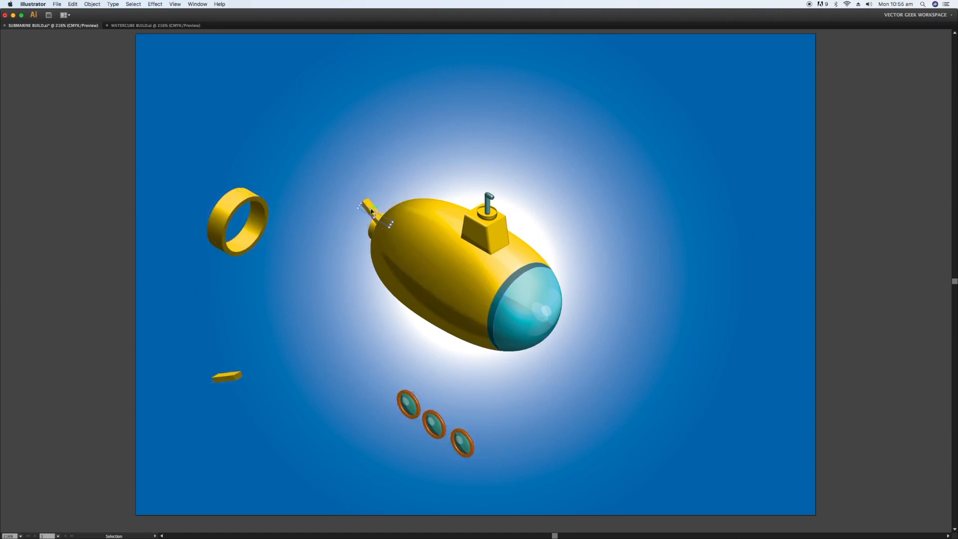
# Move the upper propeller blade up and left, and the propeller hub straight down below the hull.
pyautogui.click(370, 210)
pyautogui.hotkey('shift', 'Up')
pyautogui.hotkey('shift', 'Left')
pyautogui.click(374, 225)
pyautogui.hotkey('shift', 'Down')
# Move the periscope up and right away from the submarine, and the turret's round collar straight up.
pyautogui.click(488, 196)
pyautogui.hotkey('shift', 'Up')
pyautogui.hotkey('shift', 'Right')
pyautogui.click(493, 209)
pyautogui.hotkey('shift', 'Up')
pyautogui.hotkey('shift', 'Up')
pyautogui.hotkey('shift', 'Up')
pyautogui.hotkey('shift', 'Up')
pyautogui.hotkey('shift', 'Up')
pyautogui.hotkey('shift', 'Up')
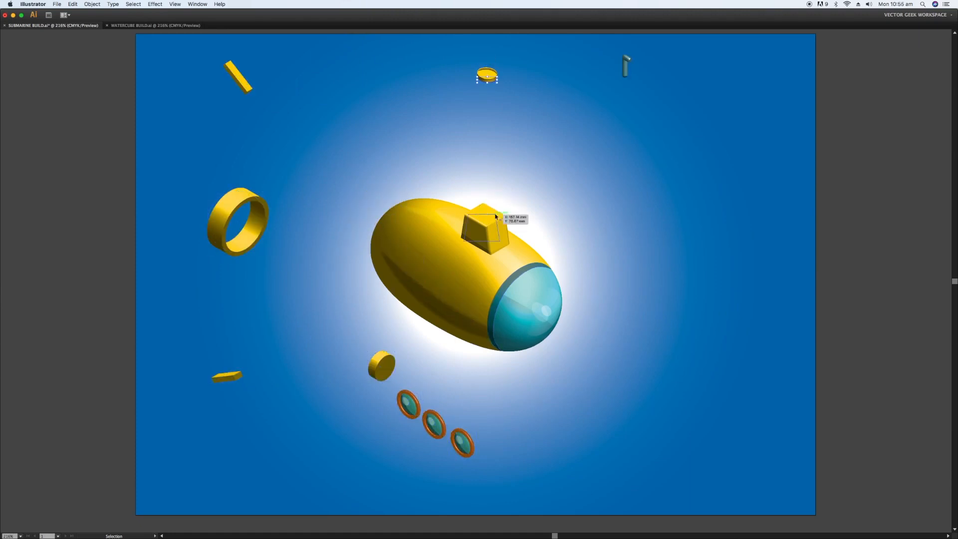
# Move the block-shaped turret base horizontally to the right, clear of the submarine hull.
pyautogui.click(485, 232)
pyautogui.hotkey('shift', 'Right')
pyautogui.hotkey('shift', 'Right')
pyautogui.hotkey('shift', 'Right')
pyautogui.hotkey('shift', 'Right')
pyautogui.hotkey('shift', 'Right')
pyautogui.hotkey('shift', 'Right')
# Move the nose window's dark rim and translucent reflection horizontally to the right, clear of the hull.
pyautogui.click(519, 299)
pyautogui.hotkey('shift', 'Right')
pyautogui.hotkey('shift', 'Right')
pyautogui.hotkey('shift', 'Right')
pyautogui.hotkey('shift', 'Right')
pyautogui.hotkey('shift', 'Right')
pyautogui.hotkey('shift', 'Right')
# Move the pale glass highlight on the nose window straight down, below the hull.
pyautogui.click(546, 312)
pyautogui.hotkey('shift', 'Down')
pyautogui.hotkey('shift', 'Down')
pyautogui.hotkey('shift', 'Down')
pyautogui.hotkey('shift', 'Down')
pyautogui.hotkey('shift', 'Down')
pyautogui.hotkey('shift', 'Down')
pyautogui.hotkey('shift', 'Down')
pyautogui.hotkey('shift', 'Down')
pyautogui.hotkey('shift', 'Down')
pyautogui.hotkey('shift', 'Down')
pyautogui.hotkey('shift', 'Down')
pyautogui.hotkey('shift', 'Down')
pyautogui.hotkey('shift', 'Down')
pyautogui.hotkey('shift', 'Down')
pyautogui.hotkey('shift', 'Down')
pyautogui.hotkey('shift', 'Down')
pyautogui.hotkey('shift', 'Down')
pyautogui.hotkey('shift', 'Down')
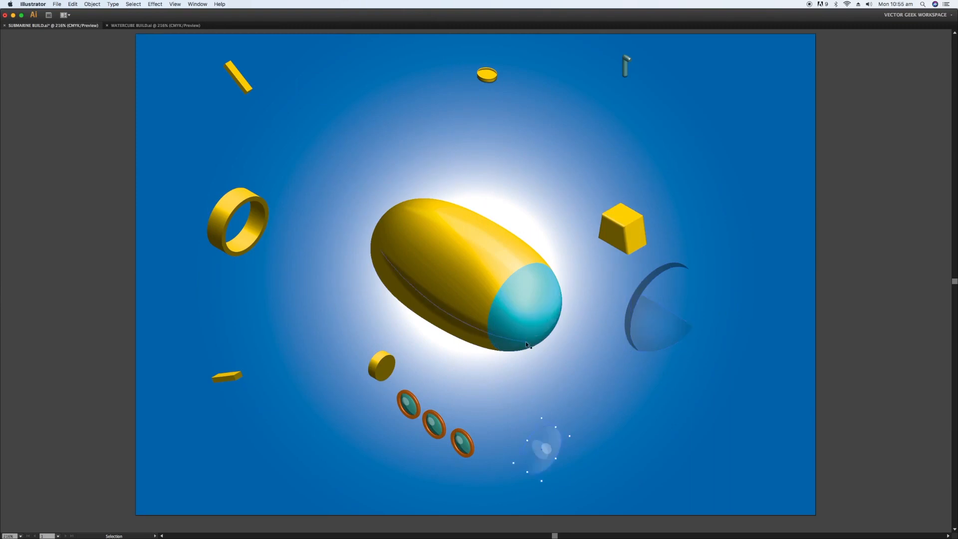
# Move the teal glass nose right and down away from the hull, and leave nothing selected.
pyautogui.click(529, 319)
pyautogui.hotkey('shift', 'Right')
pyautogui.hotkey('shift', 'Right')
pyautogui.hotkey('shift', 'Right')
pyautogui.hotkey('shift', 'Right')
pyautogui.hotkey('shift', 'Right')
pyautogui.hotkey('shift', 'Right')
pyautogui.hotkey('shift', 'Right')
pyautogui.hotkey('shift', 'Right')
pyautogui.hotkey('shift', 'Right')
pyautogui.hotkey('shift', 'Right')
pyautogui.hotkey('shift', 'Right')
pyautogui.hotkey('shift', 'Right')
pyautogui.hotkey('shift', 'Down')
pyautogui.hotkey('shift', 'Down')
pyautogui.hotkey('shift', 'Down')
pyautogui.hotkey('shift', 'Down')
pyautogui.hotkey('shift', 'Down')
pyautogui.hotkey('shift', 'Down')
pyautogui.hotkey('shift', 'Down')
pyautogui.hotkey('shift', 'Down')
pyautogui.hotkey('shift', 'Down')
pyautogui.hotkey('shift', 'Down')
pyautogui.hotkey('shift', 'Down')
pyautogui.hotkey('shift', 'Down')
pyautogui.click(866, 313)
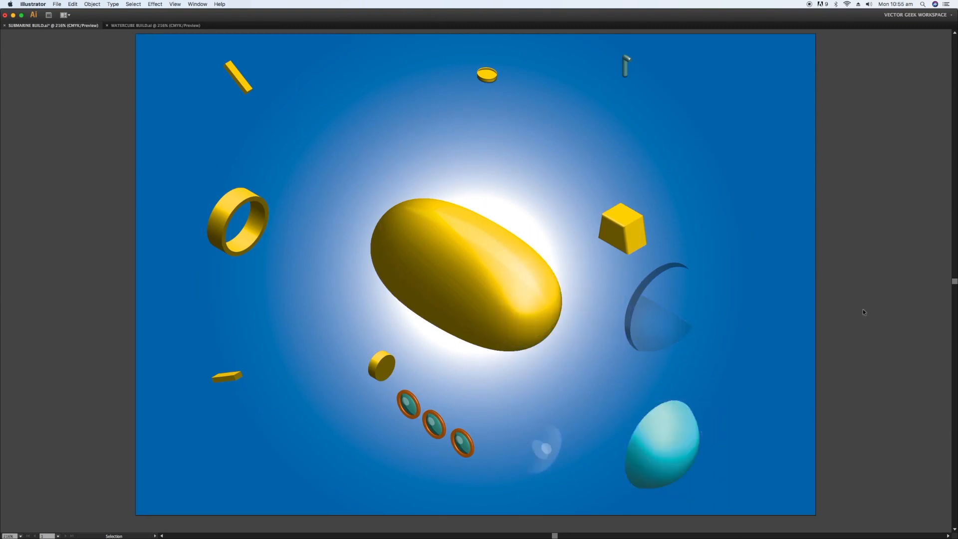
# Move the teal glass nose up and left, back onto the front end of the yellow hull.
pyautogui.click(663, 444)
pyautogui.hotkey('shift', 'Up')
pyautogui.hotkey('shift', 'Up')
pyautogui.hotkey('shift', 'Up')
pyautogui.hotkey('shift', 'Up')
pyautogui.hotkey('shift', 'Up')
pyautogui.hotkey('shift', 'Up')
pyautogui.hotkey('shift', 'Up')
pyautogui.hotkey('shift', 'Up')
pyautogui.hotkey('shift', 'Up')
pyautogui.hotkey('shift', 'Up')
pyautogui.hotkey('shift', 'Up')
pyautogui.hotkey('shift', 'Up')
pyautogui.hotkey('shift', 'Left')
pyautogui.hotkey('shift', 'Left')
pyautogui.hotkey('shift', 'Left')
pyautogui.hotkey('shift', 'Left')
pyautogui.hotkey('shift', 'Left')
pyautogui.hotkey('shift', 'Left')
pyautogui.hotkey('shift', 'Left')
pyautogui.hotkey('shift', 'Left')
pyautogui.hotkey('shift', 'Left')
pyautogui.hotkey('shift', 'Left')
pyautogui.hotkey('shift', 'Left')
pyautogui.hotkey('shift', 'Left')
# Move the pale glass highlight straight up, back onto the teal nose.
pyautogui.click(544, 449)
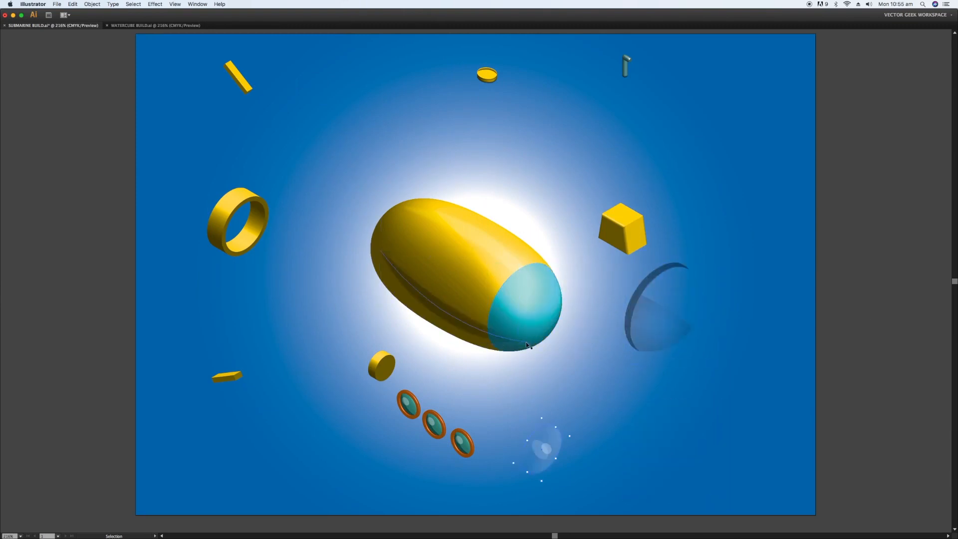
pyautogui.hotkey('shift', 'Up')
pyautogui.hotkey('shift', 'Up')
pyautogui.hotkey('shift', 'Up')
pyautogui.hotkey('shift', 'Up')
pyautogui.hotkey('shift', 'Up')
pyautogui.hotkey('shift', 'Up')
pyautogui.hotkey('shift', 'Up')
pyautogui.hotkey('shift', 'Up')
pyautogui.hotkey('shift', 'Up')
pyautogui.hotkey('shift', 'Up')
pyautogui.hotkey('shift', 'Up')
pyautogui.hotkey('shift', 'Up')
# Move the window's dark rim and translucent reflection left, back into place around the teal nose.
pyautogui.click(658, 307)
pyautogui.hotkey('shift', 'Left')
pyautogui.hotkey('shift', 'Left')
pyautogui.hotkey('shift', 'Left')
pyautogui.hotkey('shift', 'Left')
pyautogui.hotkey('shift', 'Left')
pyautogui.hotkey('shift', 'Left')
pyautogui.hotkey('shift', 'Left')
pyautogui.hotkey('shift', 'Left')
pyautogui.hotkey('shift', 'Left')
pyautogui.hotkey('shift', 'Left')
pyautogui.hotkey('shift', 'Left')
pyautogui.hotkey('shift', 'Left')
# Move the block-shaped turret base left, back onto the top of the hull.
pyautogui.click(622, 229)
pyautogui.hotkey('shift', 'Left')
pyautogui.hotkey('shift', 'Left')
pyautogui.hotkey('shift', 'Left')
pyautogui.hotkey('shift', 'Left')
pyautogui.hotkey('shift', 'Left')
pyautogui.hotkey('shift', 'Left')
pyautogui.hotkey('shift', 'Left')
pyautogui.hotkey('shift', 'Left')
pyautogui.hotkey('shift', 'Left')
pyautogui.hotkey('shift', 'Left')
pyautogui.hotkey('shift', 'Left')
pyautogui.hotkey('shift', 'Left')
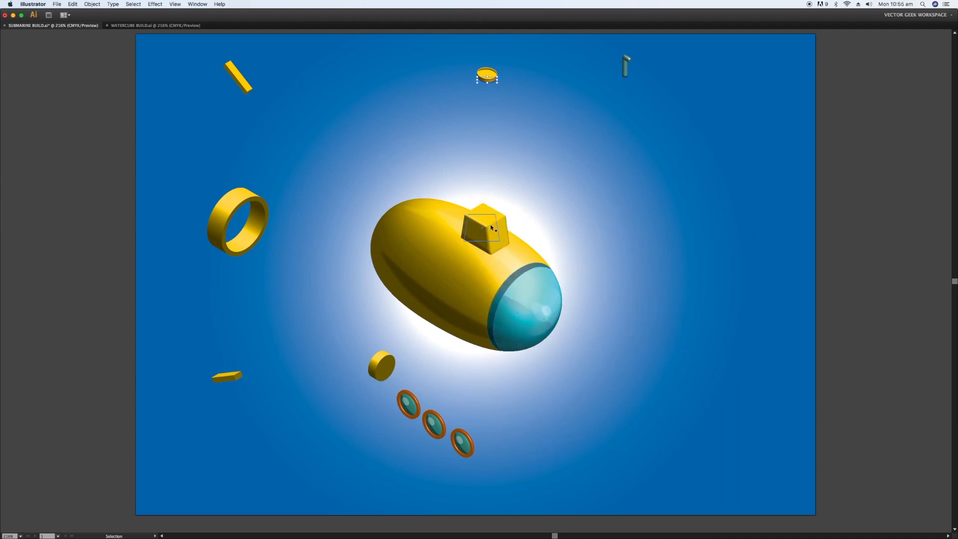
# Move the round yellow hatch straight down, back onto the top of the turret.
pyautogui.hotkey('shift', 'Down')
pyautogui.hotkey('shift', 'Down')
pyautogui.hotkey('shift', 'Down')
pyautogui.hotkey('shift', 'Down')
pyautogui.hotkey('shift', 'Down')
pyautogui.hotkey('shift', 'Down')
pyautogui.hotkey('shift', 'Down')
pyautogui.hotkey('shift', 'Down')
pyautogui.hotkey('shift', 'Down')
pyautogui.hotkey('shift', 'Down')
pyautogui.hotkey('shift', 'Down')
pyautogui.hotkey('shift', 'Down')
# Move the teal periscope left and down, back into the hatch on top of the turret.
pyautogui.click(627, 65)
pyautogui.hotkey('shift', 'Left')
pyautogui.hotkey('shift', 'Left')
pyautogui.hotkey('shift', 'Left')
pyautogui.hotkey('shift', 'Left')
pyautogui.hotkey('shift', 'Left')
pyautogui.hotkey('shift', 'Left')
pyautogui.hotkey('shift', 'Left')
pyautogui.hotkey('shift', 'Left')
pyautogui.hotkey('shift', 'Left')
pyautogui.hotkey('shift', 'Left')
pyautogui.hotkey('shift', 'Left')
pyautogui.hotkey('shift', 'Left')
pyautogui.hotkey('shift', 'Down')
pyautogui.hotkey('shift', 'Down')
pyautogui.hotkey('shift', 'Down')
pyautogui.hotkey('shift', 'Down')
pyautogui.hotkey('shift', 'Down')
pyautogui.hotkey('shift', 'Down')
pyautogui.hotkey('shift', 'Down')
pyautogui.hotkey('shift', 'Down')
pyautogui.hotkey('shift', 'Down')
pyautogui.hotkey('shift', 'Down')
pyautogui.hotkey('shift', 'Down')
pyautogui.hotkey('shift', 'Down')
# Move the propeller hub, both blades and the ring housing back onto the rear end of the hull.
pyautogui.moveTo(382, 365); pyautogui.dragTo(375, 227)
pyautogui.moveTo(238, 77); pyautogui.dragTo(372, 210)
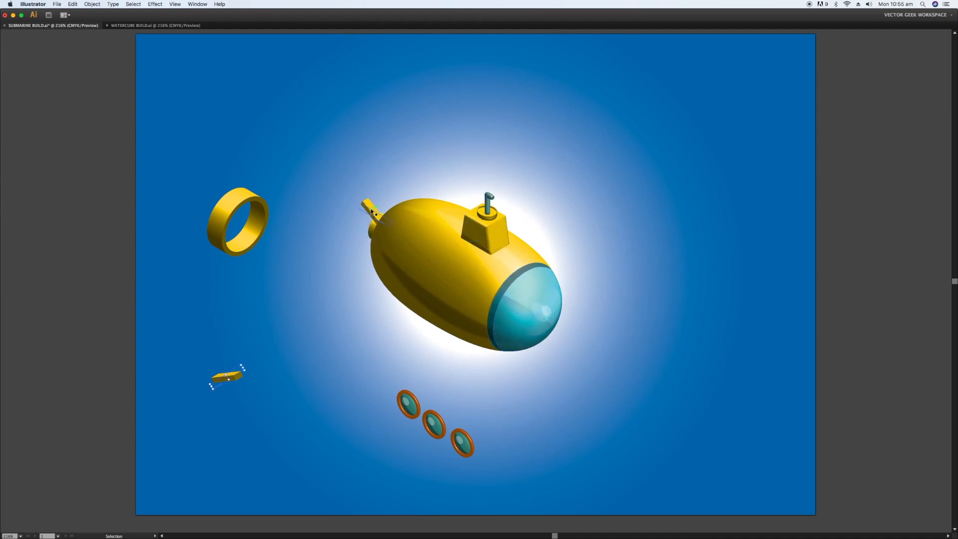
pyautogui.moveTo(227, 375); pyautogui.dragTo(363, 235)
pyautogui.moveTo(238, 221); pyautogui.dragTo(373, 218)
# Move the three orange-rimmed portholes straight up, back onto the side of the hull.
pyautogui.moveTo(409, 404); pyautogui.dragTo(408, 267)
pyautogui.moveTo(434, 424); pyautogui.dragTo(434, 287)
pyautogui.moveTo(463, 443); pyautogui.dragTo(463, 305)
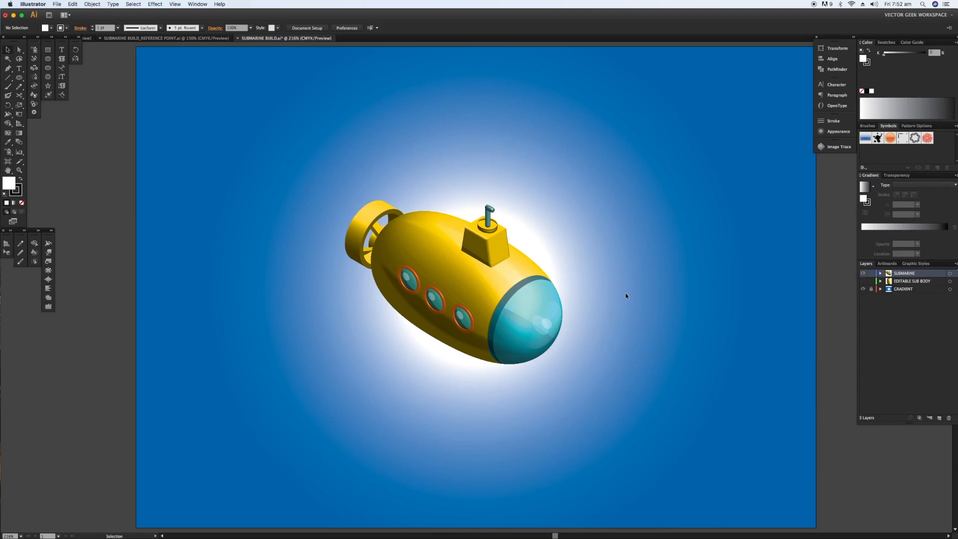
# Inspect the submarine's underlying paths in outline mode and return to the preview display.
pyautogui.press('a')
pyautogui.press('super+y')
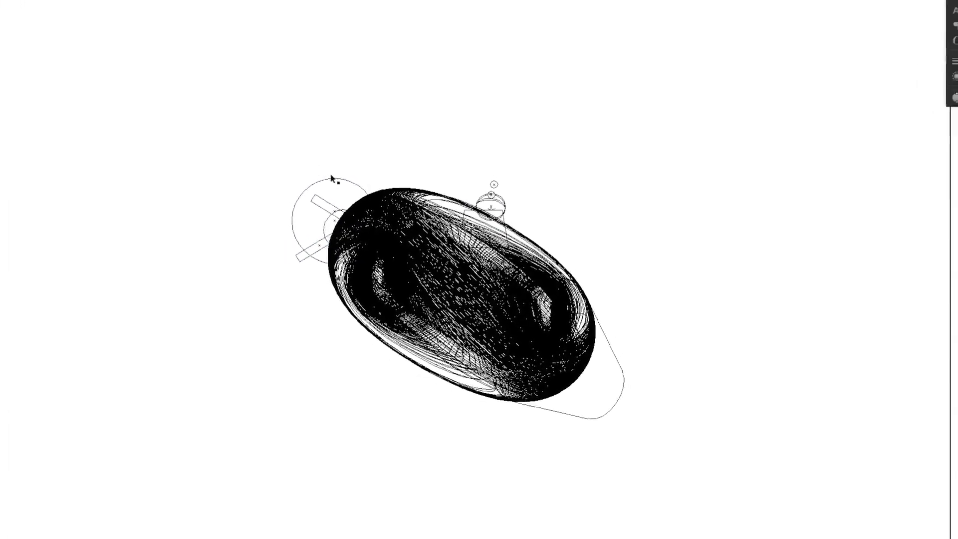
pyautogui.hotkey('ctrl', 'y')
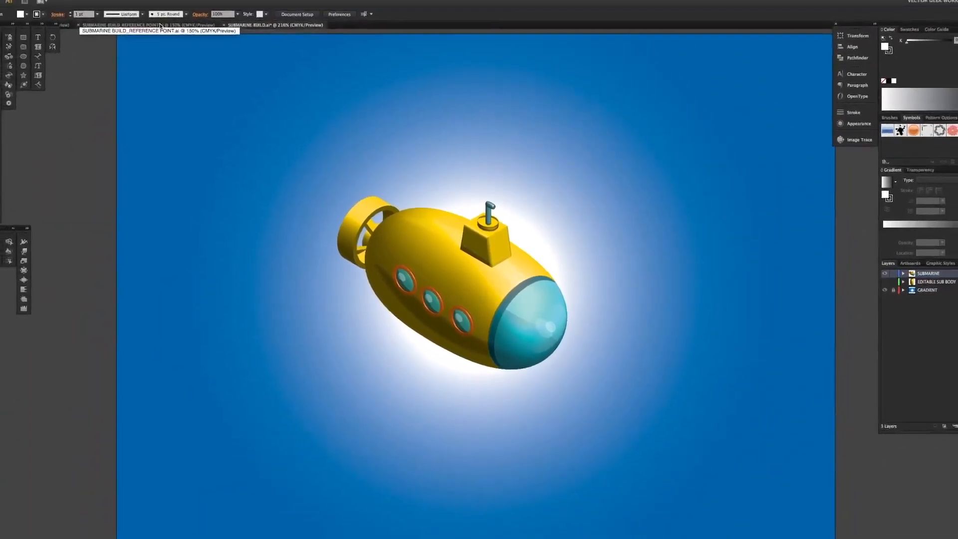
# In SUBMARINE BUILD_REFERENCE POINT.ai, give the flat yellow disc a previewed Extrude & Bevel effect at Isometric Right, 13 pt deep.
pyautogui.click(177, 39)
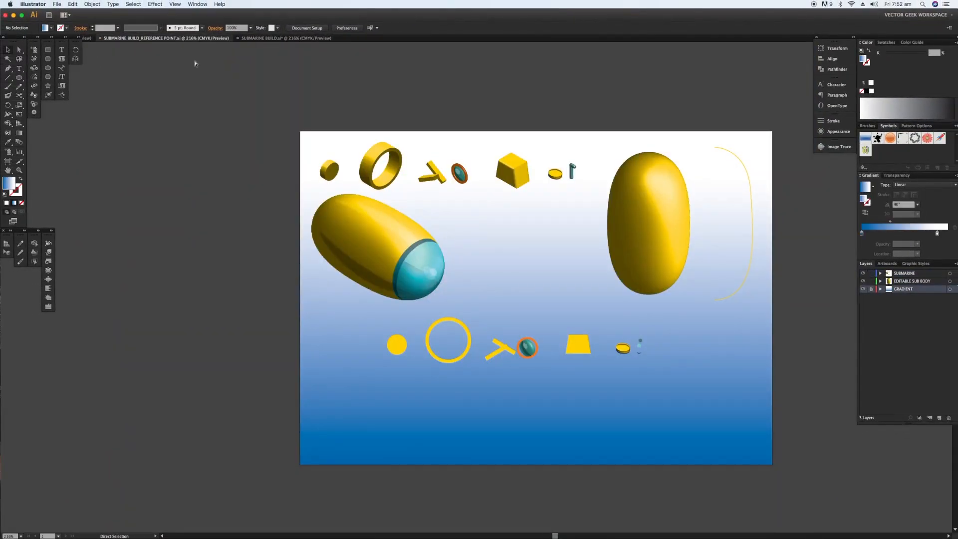
pyautogui.press('super+0')
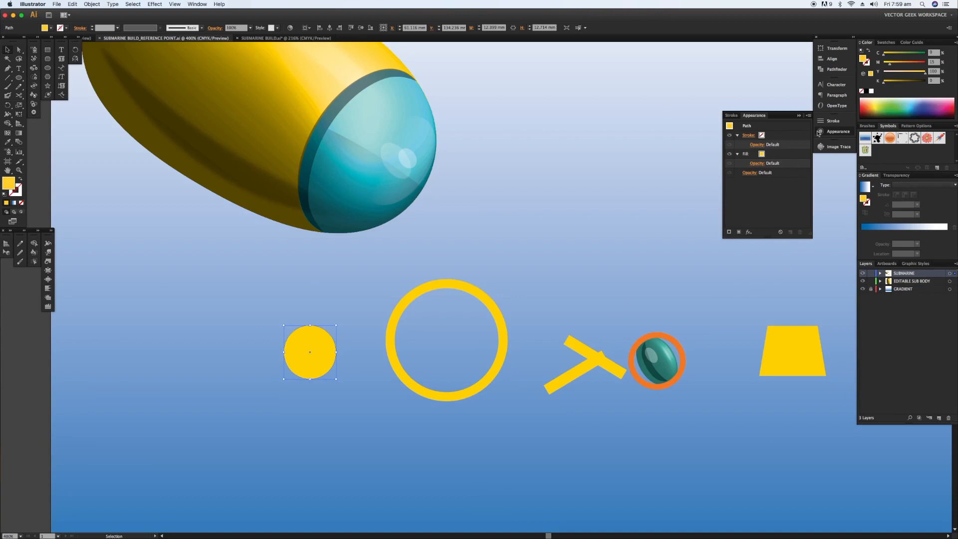
pyautogui.click(749, 232)
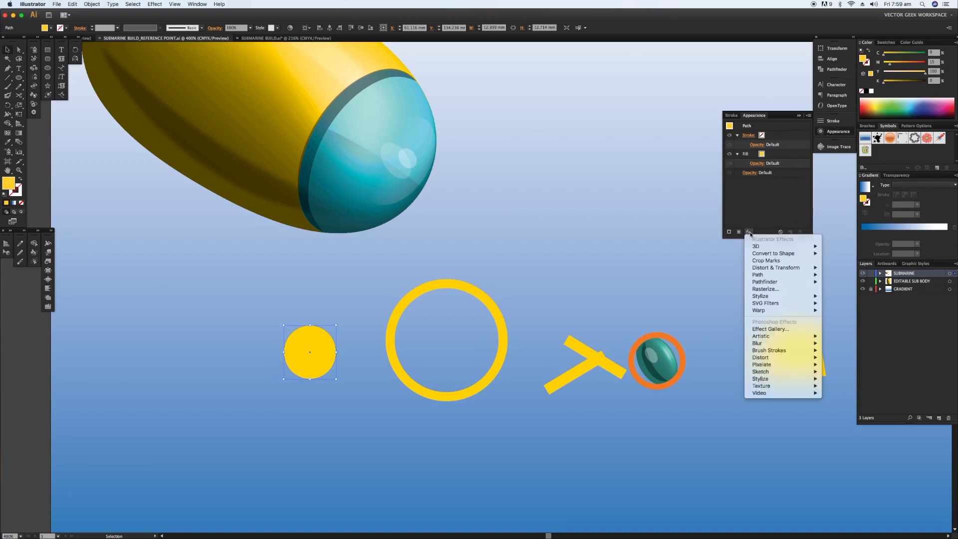
pyautogui.moveTo(811, 246)
pyautogui.click(840, 246)
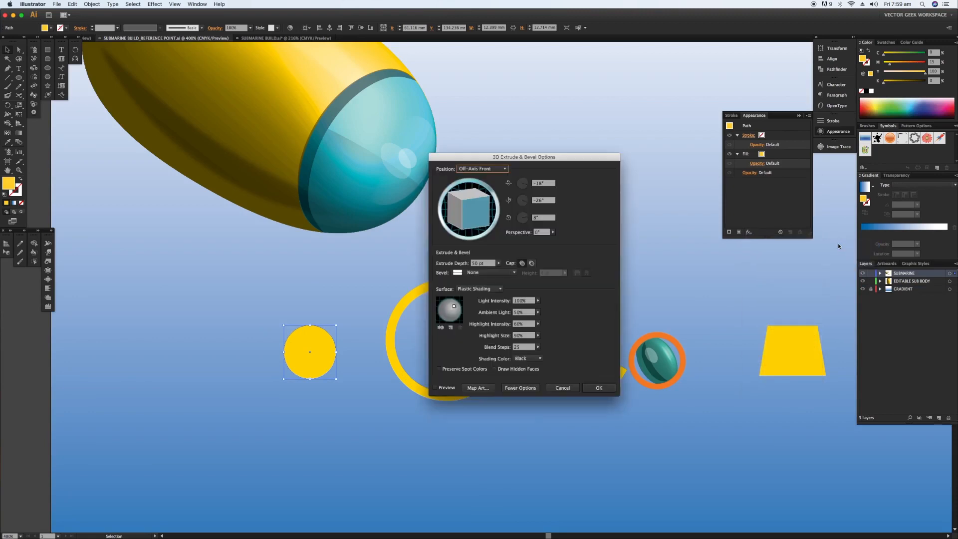
pyautogui.click(439, 386)
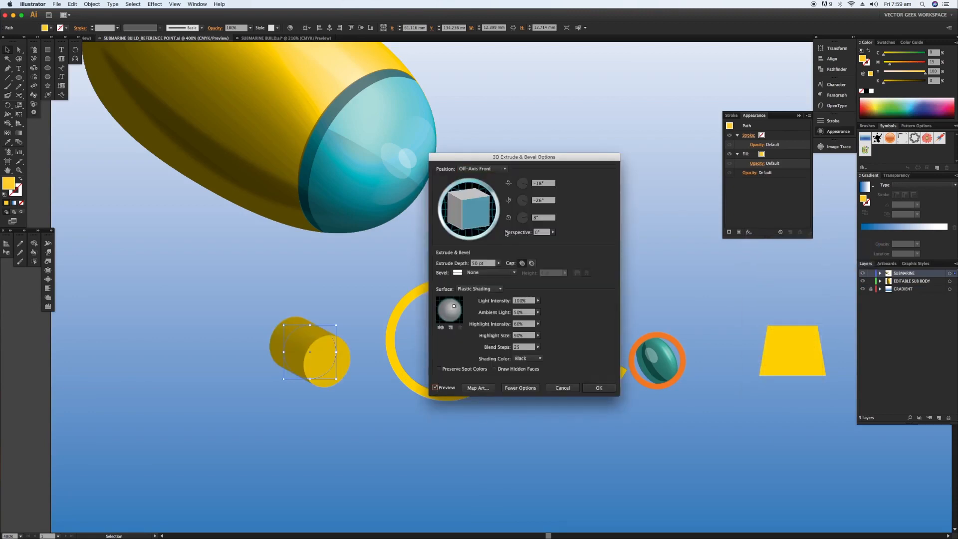
pyautogui.click(502, 170)
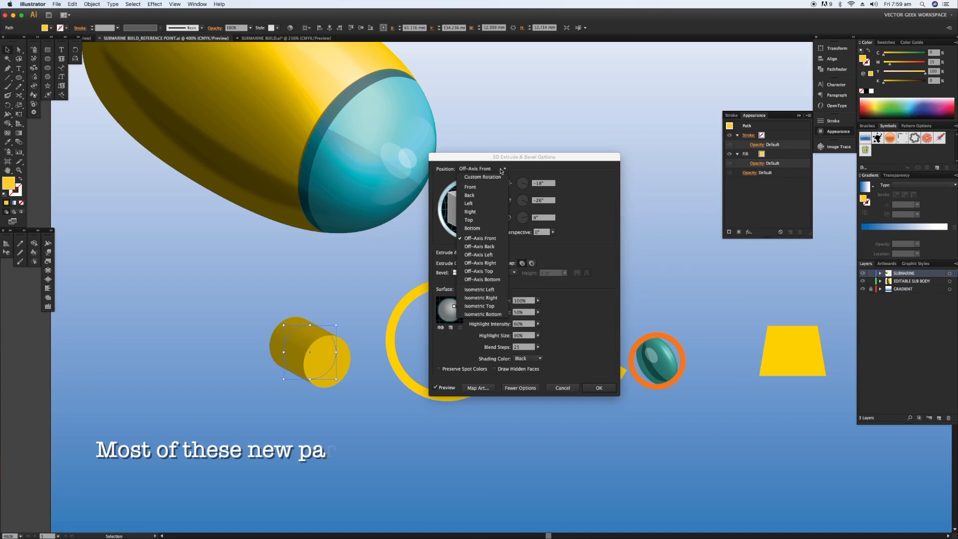
pyautogui.click(491, 299)
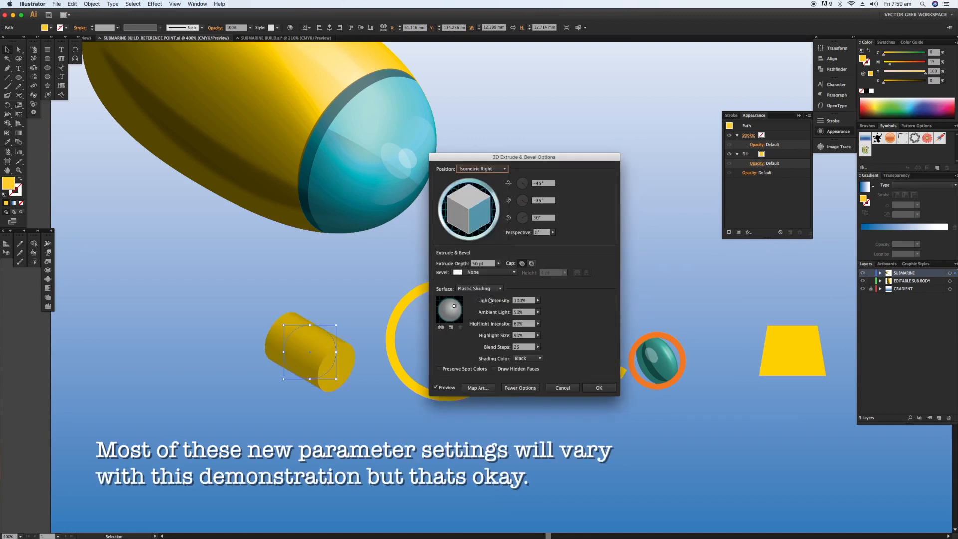
pyautogui.click(470, 263)
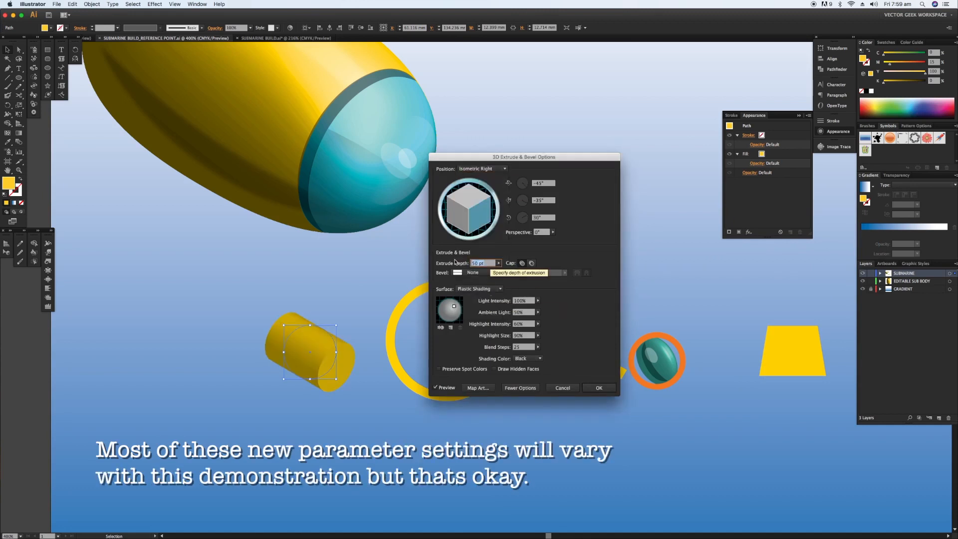
pyautogui.write('13')
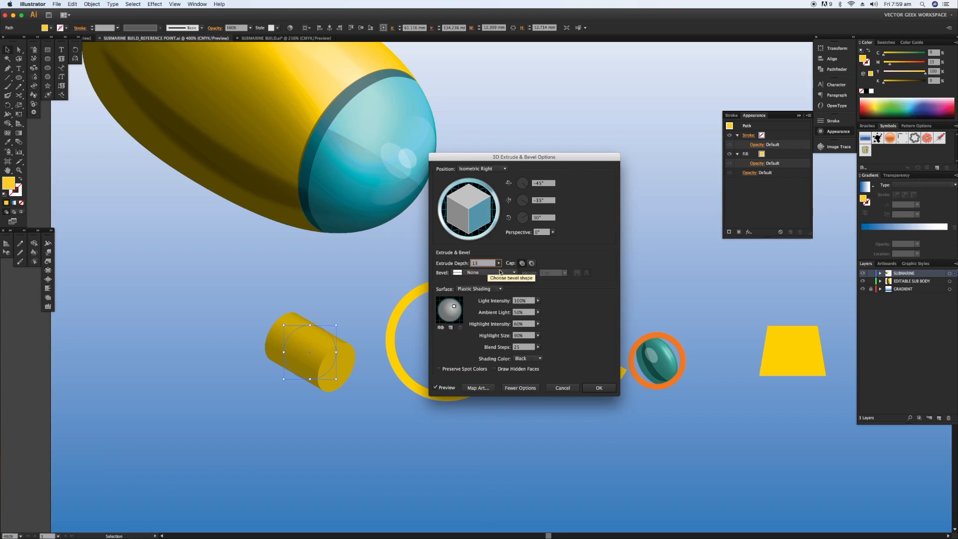
# Set the disc's ambient light to 20%, change its blend steps, reposition the light, add extra lights and apply the effect.
pyautogui.click(528, 311)
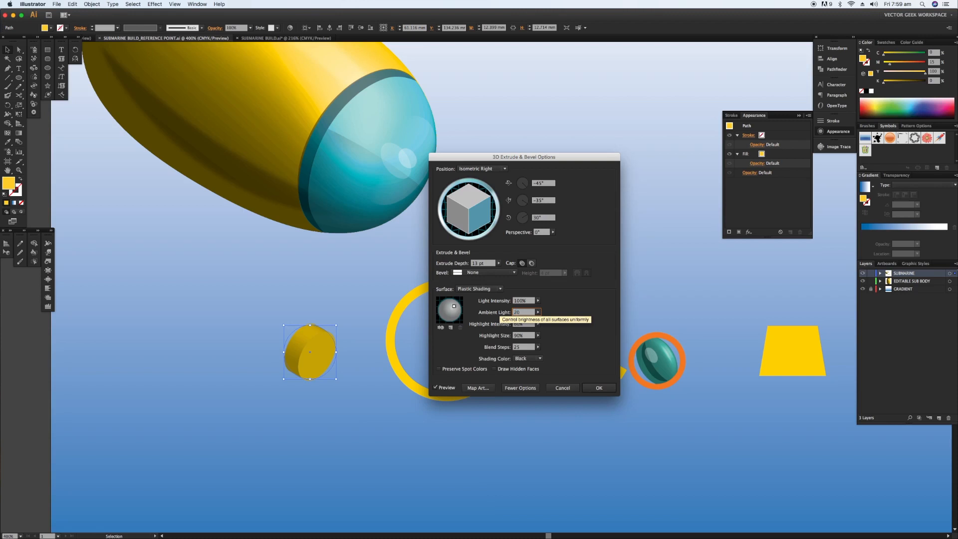
pyautogui.click(524, 347)
pyautogui.doubleClick(523, 347)
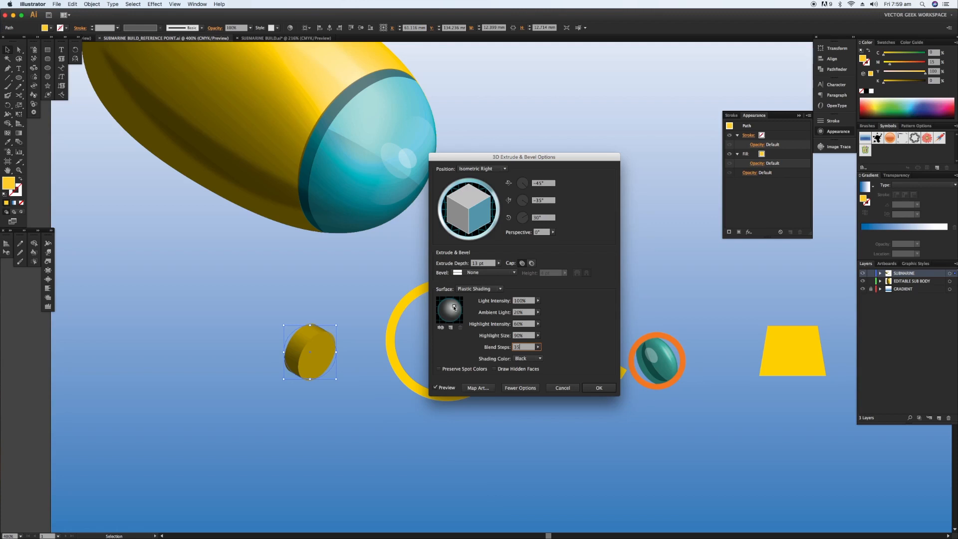
pyautogui.moveTo(454, 308); pyautogui.dragTo(453, 301)
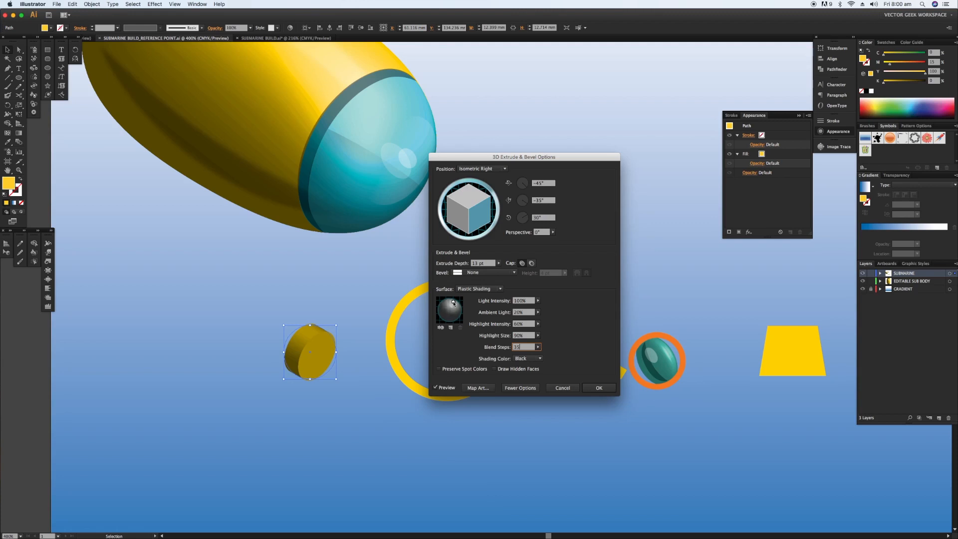
pyautogui.click(452, 328)
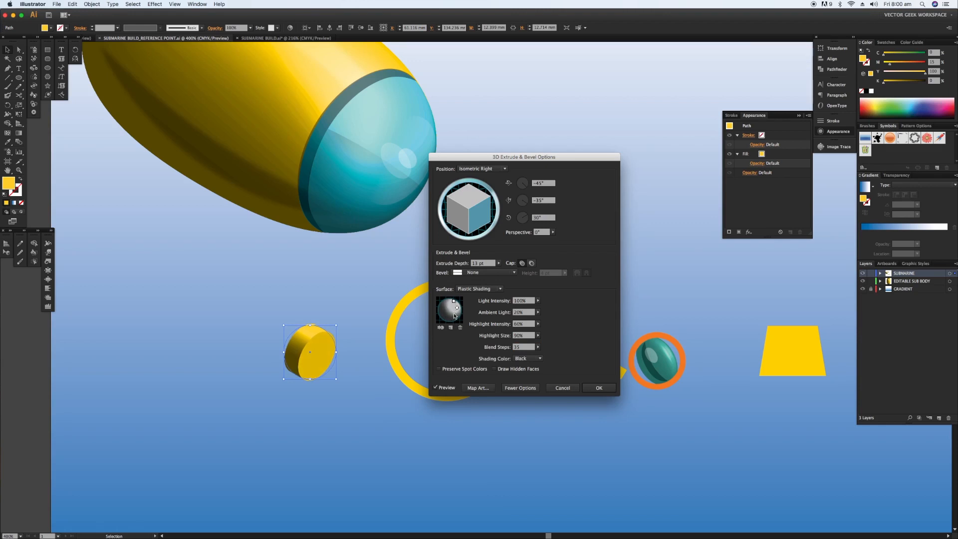
pyautogui.click(594, 390)
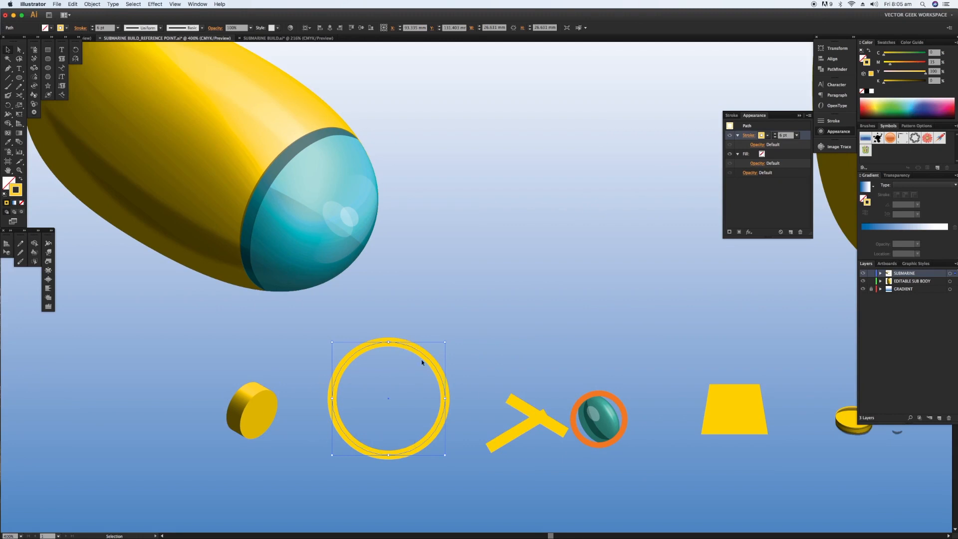
# Give the yellow ring an Extrude & Bevel effect at Isometric Right with a 26 pt depth, previewed on the artwork.
pyautogui.click(749, 233)
pyautogui.moveTo(788, 246)
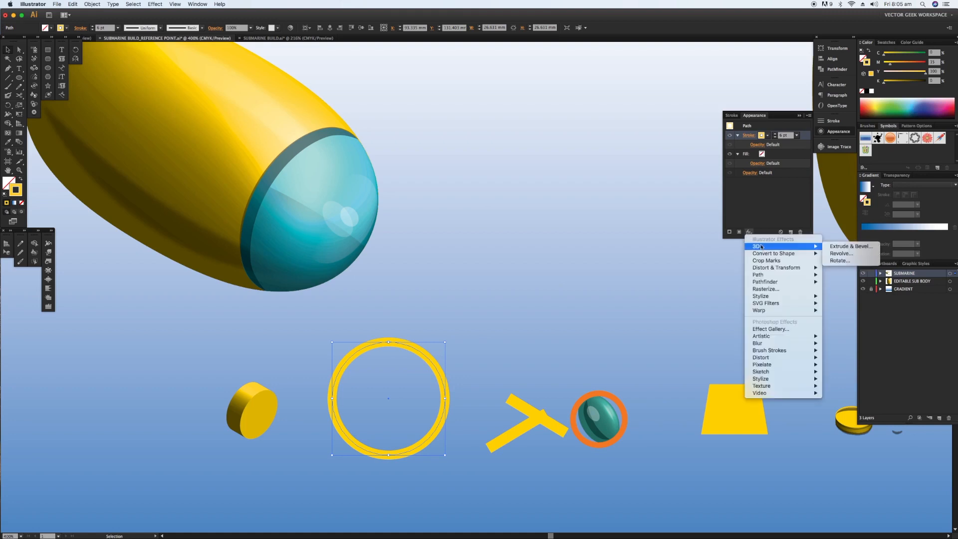
pyautogui.click(843, 247)
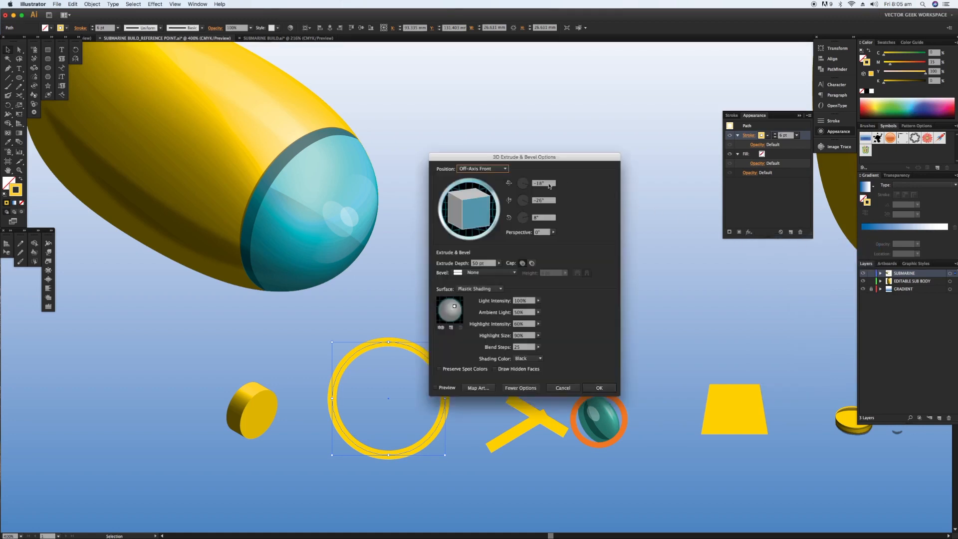
pyautogui.click(497, 171)
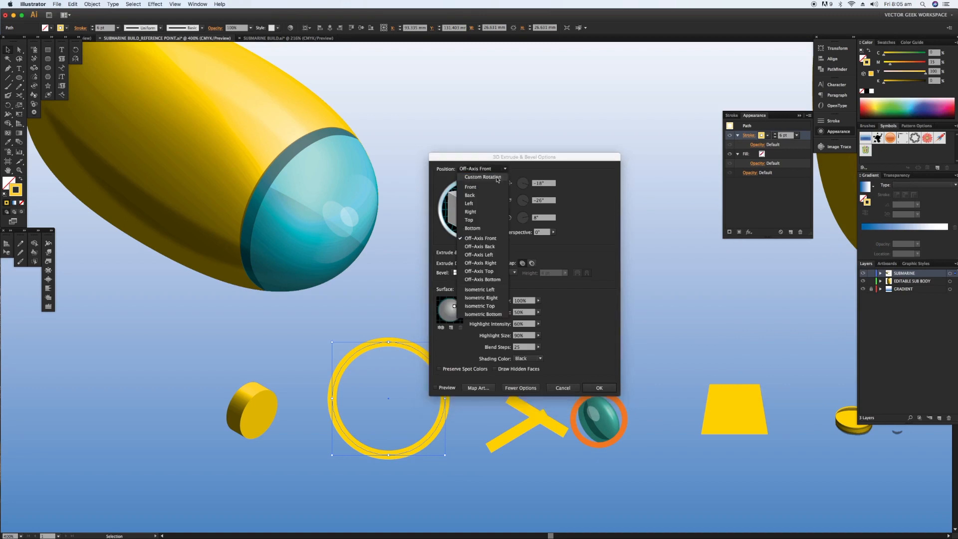
pyautogui.click(488, 299)
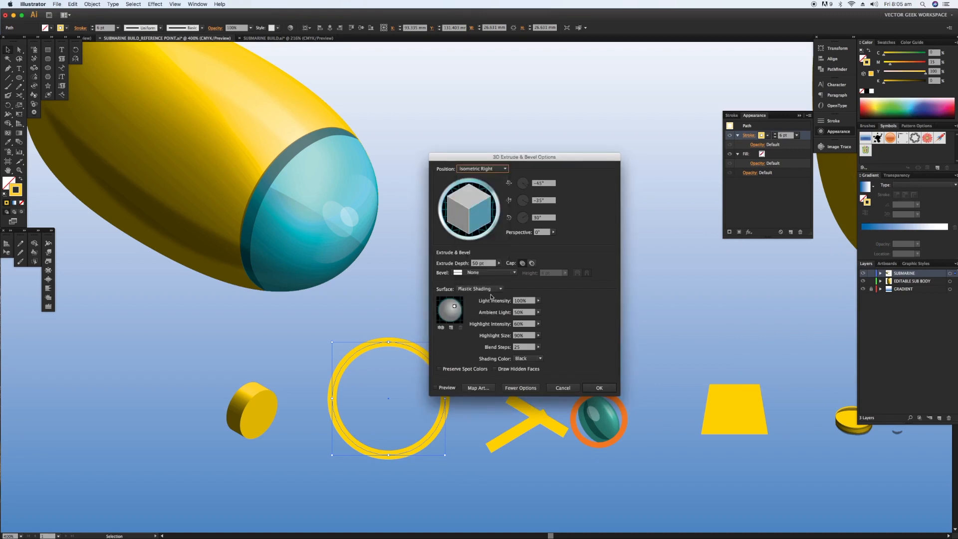
pyautogui.moveTo(489, 265); pyautogui.dragTo(467, 265)
pyautogui.write('26')
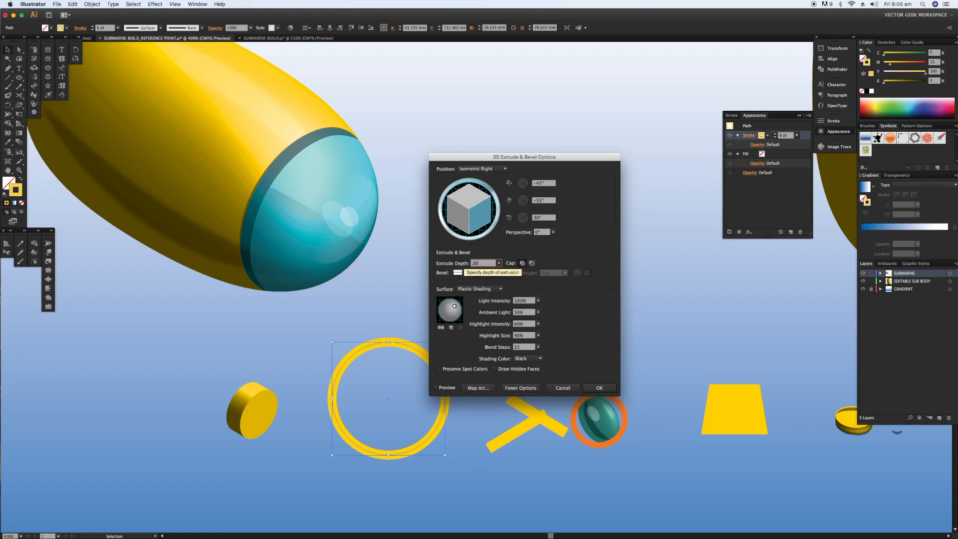
pyautogui.click(436, 388)
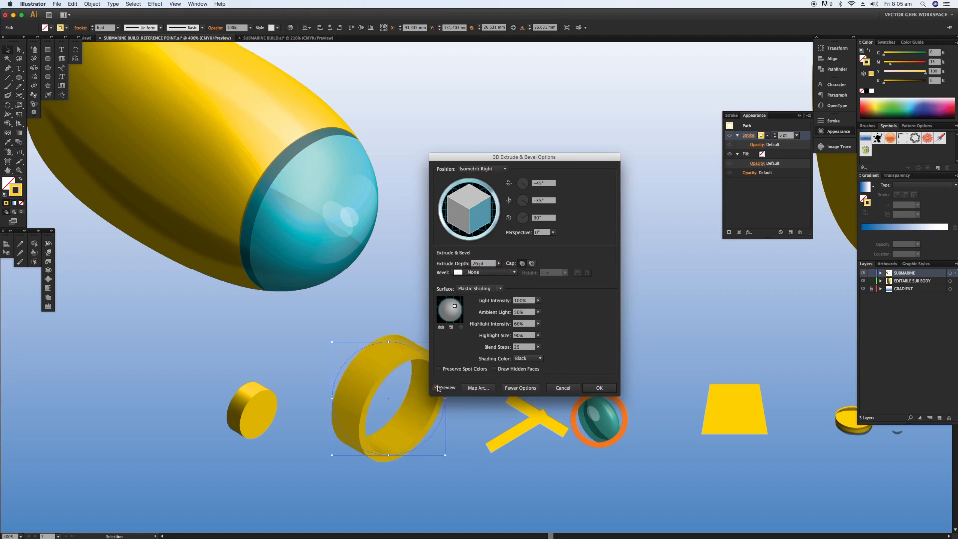
# Adjust the ring's shading with 60 blend steps and the light source moved higher on the sphere.
pyautogui.moveTo(542, 158); pyautogui.dragTo(574, 222)
pyautogui.click(536, 370)
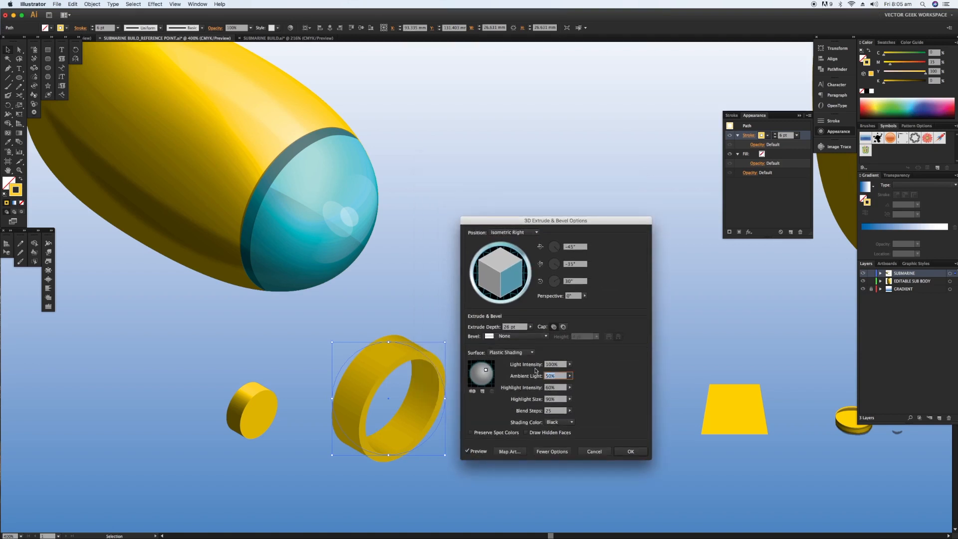
pyautogui.doubleClick(556, 410)
pyautogui.write('60')
pyautogui.moveTo(486, 370); pyautogui.dragTo(487, 365)
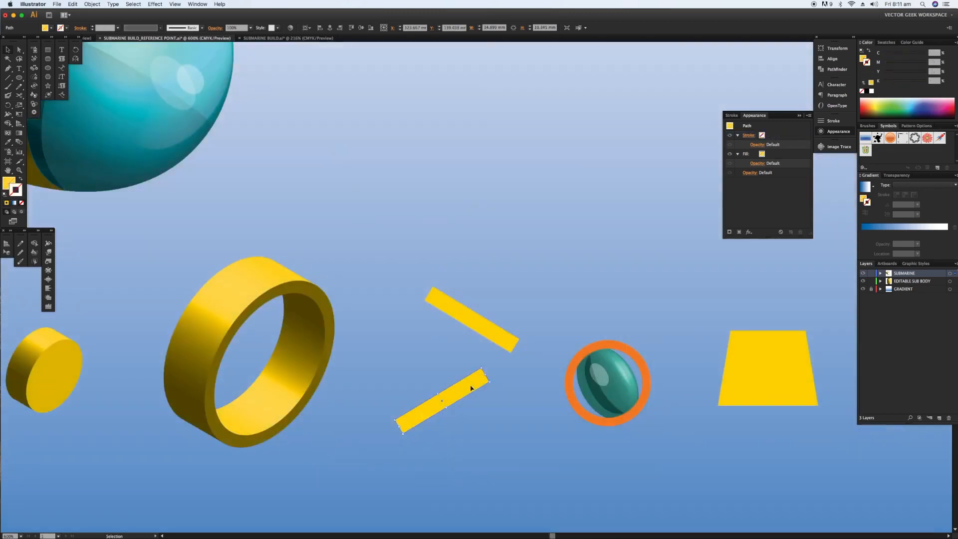
# Give the lower yellow propeller bar an Extrude & Bevel effect at Isometric Left with the preview on.
pyautogui.click(749, 232)
pyautogui.click(849, 242)
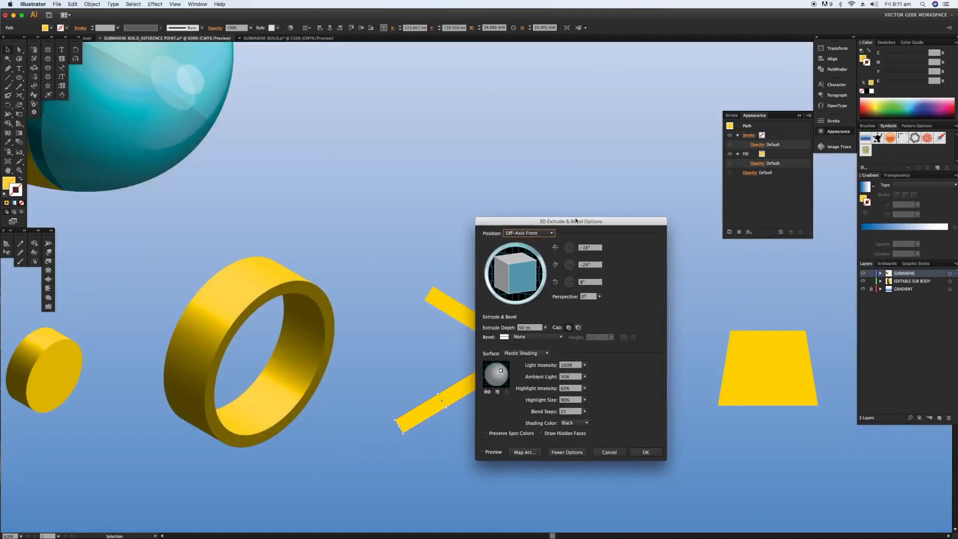
pyautogui.moveTo(569, 220); pyautogui.dragTo(623, 219)
pyautogui.click(581, 231)
pyautogui.click(589, 352)
pyautogui.click(536, 450)
# Shift the lower bar's light to the top of the sphere, set depth 12 pt and ambient light 20%, and apply.
pyautogui.moveTo(555, 368); pyautogui.dragTo(549, 366)
pyautogui.doubleClick(579, 325)
pyautogui.write('12')
pyautogui.doubleClick(621, 375)
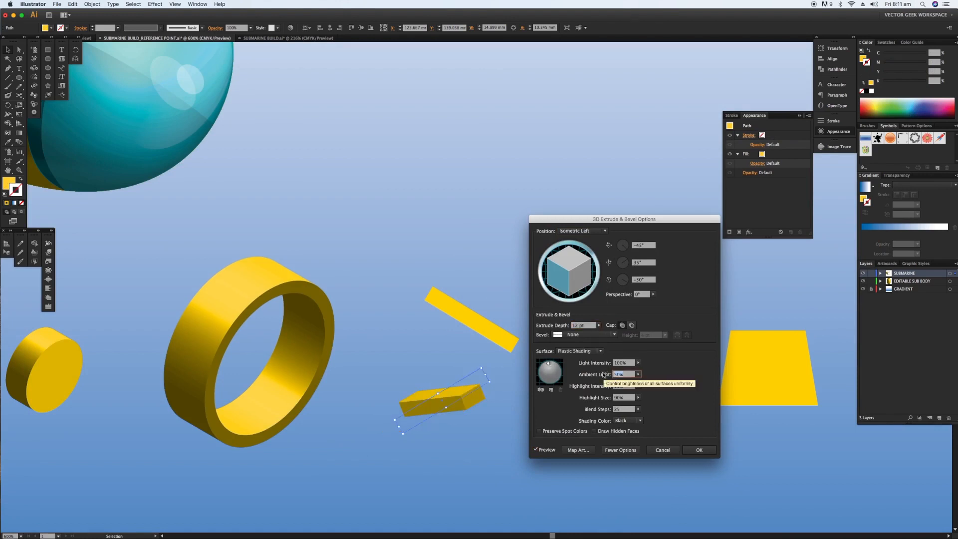
pyautogui.write('20')
pyautogui.click(628, 398)
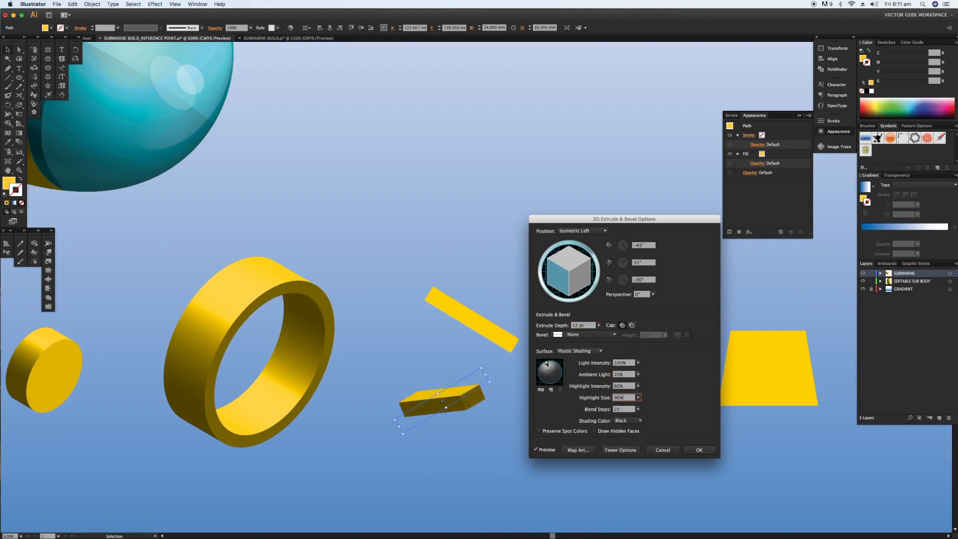
pyautogui.click(699, 449)
# Extrude the upper yellow propeller bar at Isometric Left with a 10 pt depth and 20% ambient light.
pyautogui.click(479, 324)
pyautogui.click(749, 232)
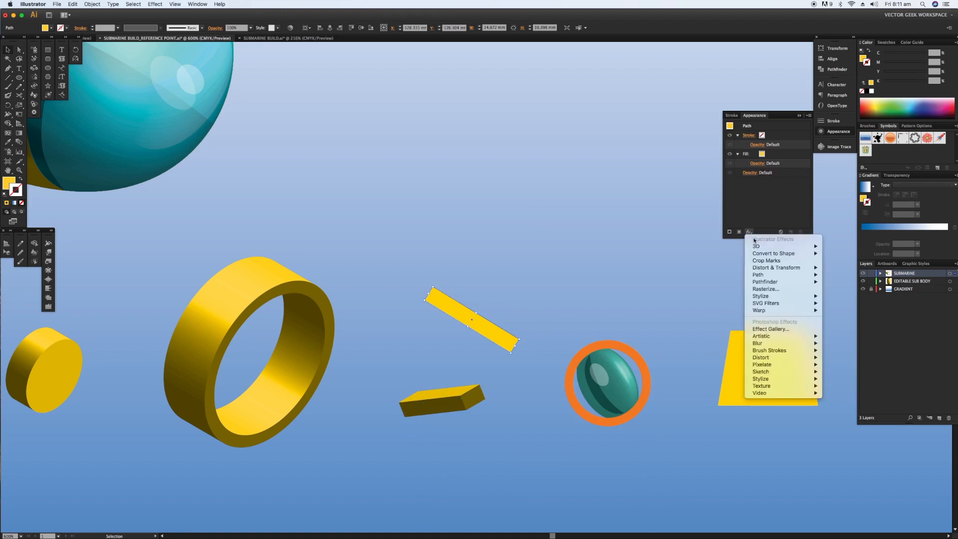
pyautogui.click(851, 246)
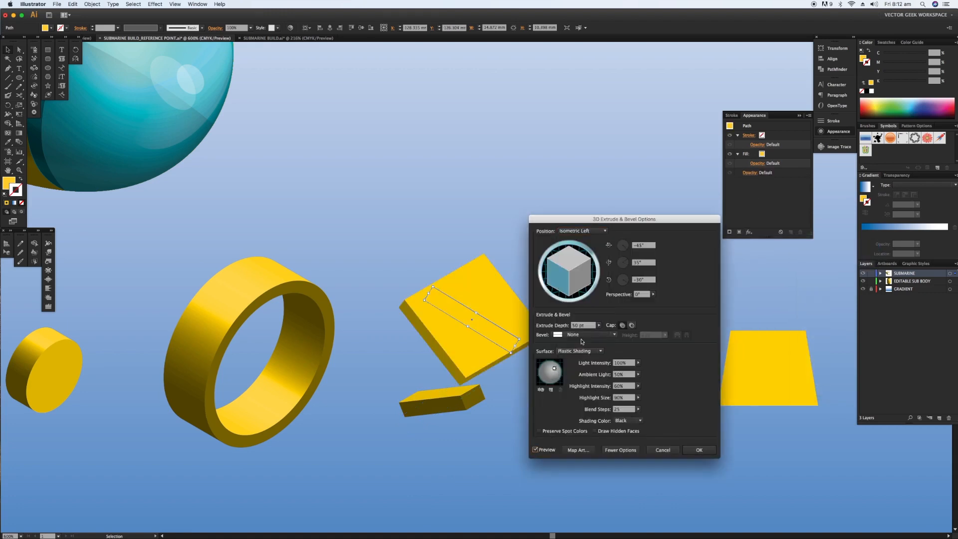
pyautogui.moveTo(588, 325); pyautogui.dragTo(555, 327)
pyautogui.write('10')
pyautogui.moveTo(629, 375); pyautogui.dragTo(601, 371)
pyautogui.write('20')
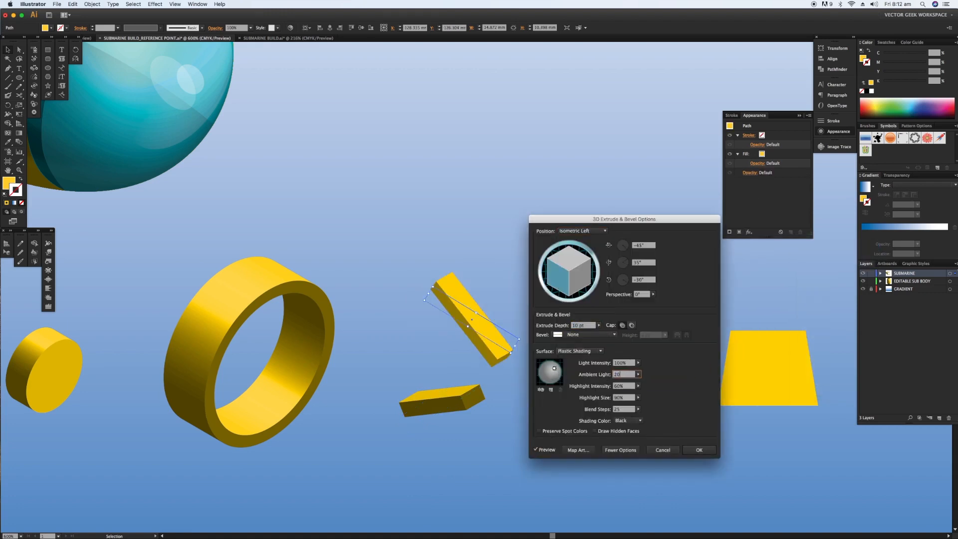
pyautogui.press('Tab')
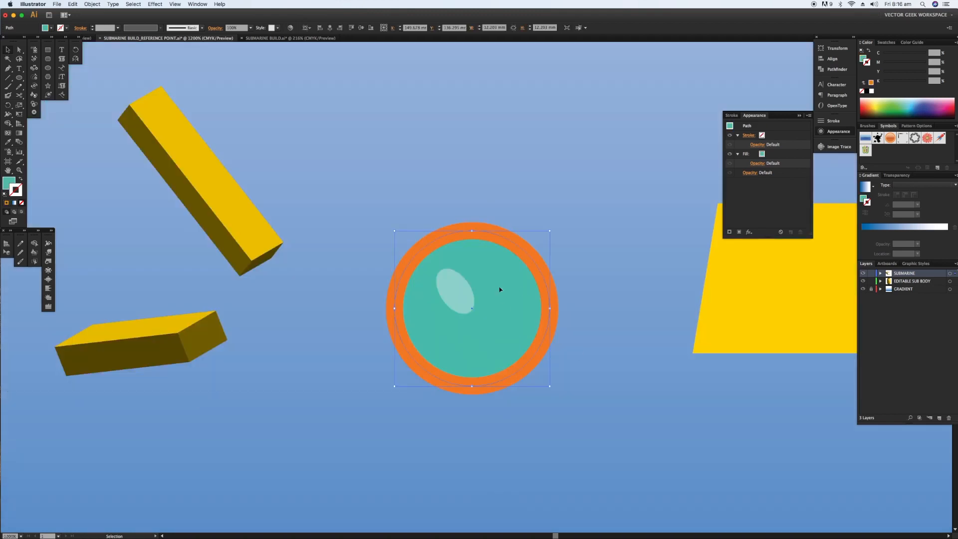
# Apply an Extrude & Bevel effect to the teal porthole circle at Isometric Left, 17 pt deep, with a Rounded bevel.
pyautogui.click(749, 231)
pyautogui.moveTo(793, 247)
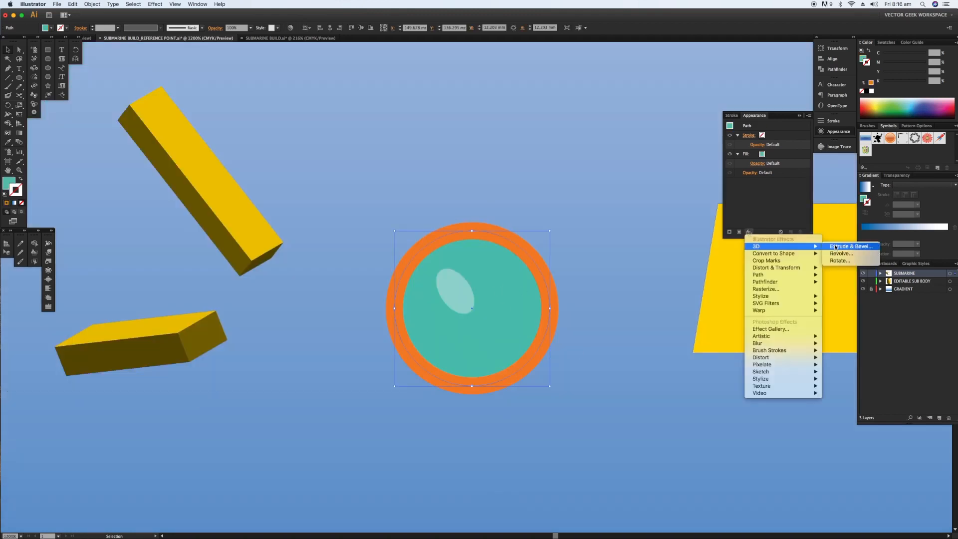
pyautogui.click(836, 247)
pyautogui.click(641, 390)
pyautogui.click(578, 441)
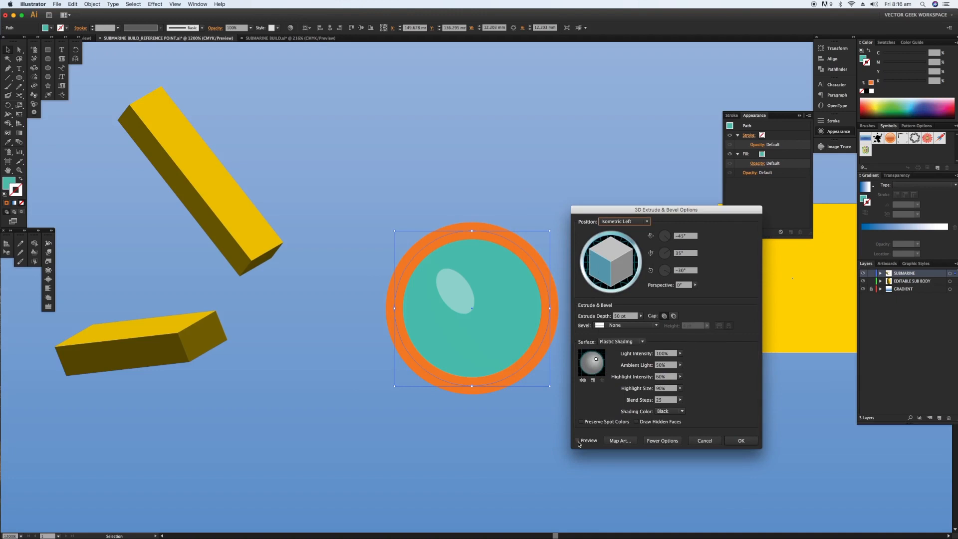
pyautogui.moveTo(626, 315); pyautogui.dragTo(607, 318)
pyautogui.write('17')
pyautogui.click(620, 325)
pyautogui.click(619, 407)
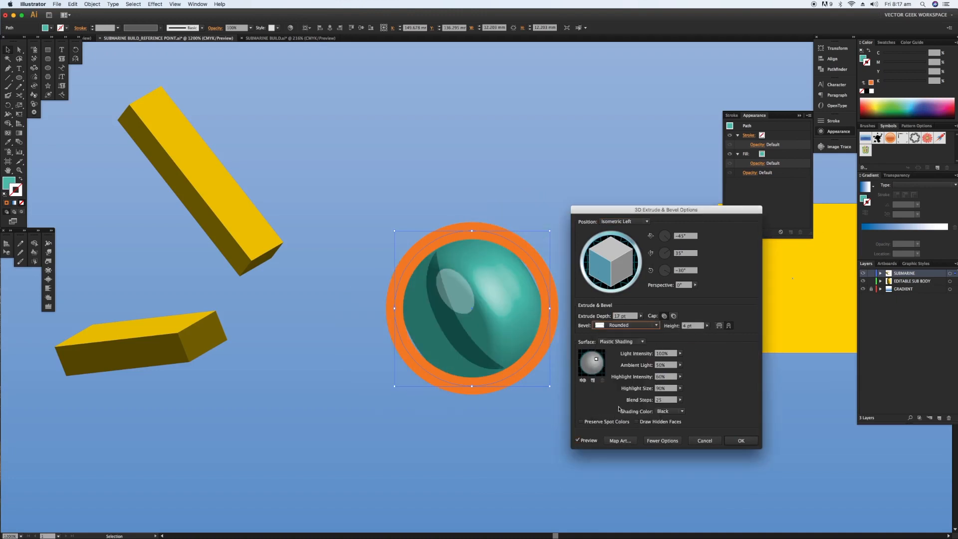
# Increase the teal glass's bevel height, raise its light source slightly on the sphere, and lower the ambient light.
pyautogui.moveTo(707, 325); pyautogui.dragTo(709, 335)
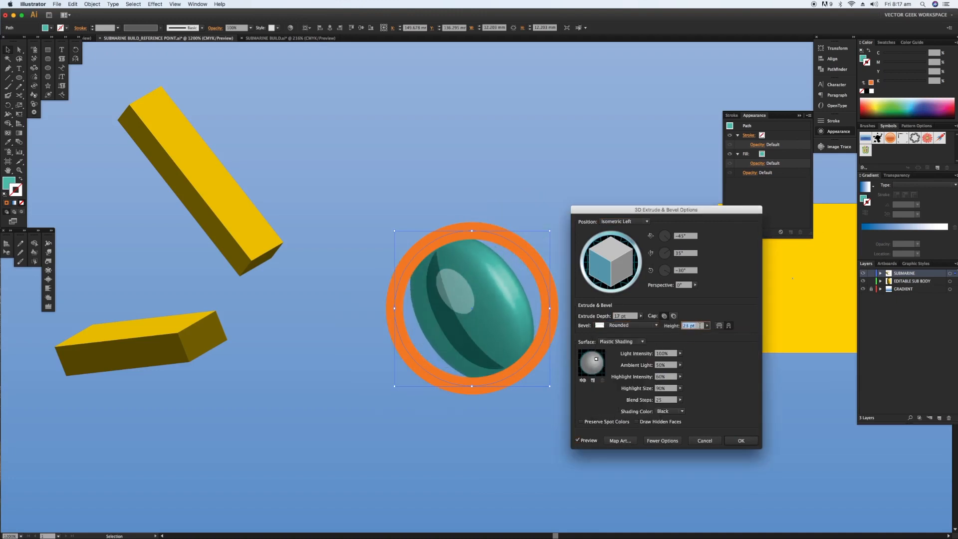
pyautogui.moveTo(597, 360); pyautogui.dragTo(597, 356)
pyautogui.moveTo(680, 364)
pyautogui.mouseDown()
pyautogui.moveTo(692, 375)
pyautogui.moveTo(674, 375)
pyautogui.mouseUp()
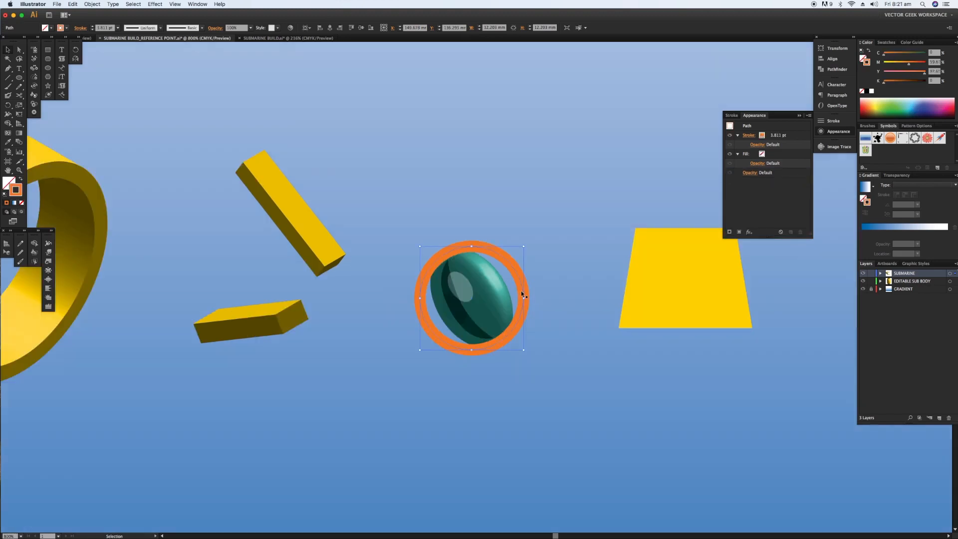
# Apply an Extrude & Bevel effect to the orange porthole ring at Isometric Left, 3 pt deep, with a Rounded bevel.
pyautogui.click(749, 232)
pyautogui.moveTo(759, 246)
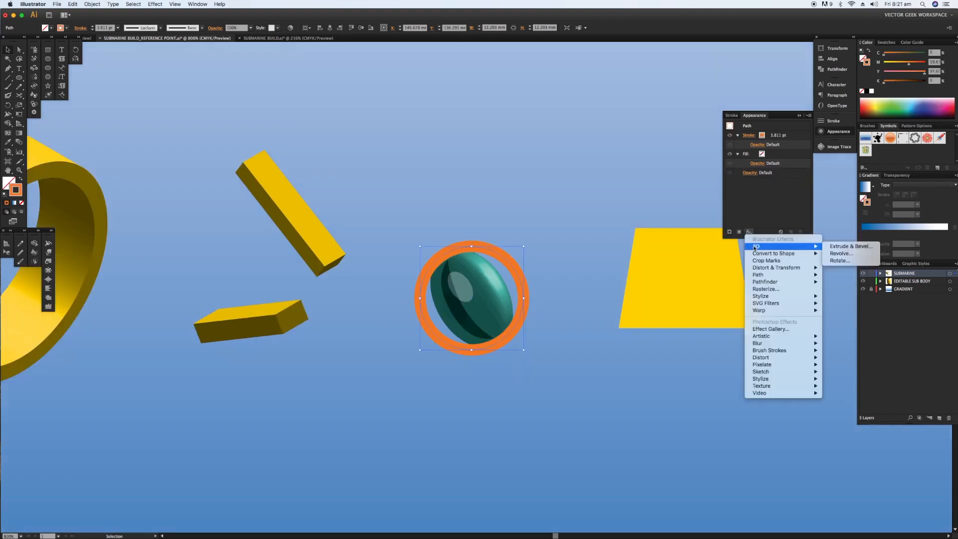
pyautogui.click(848, 246)
pyautogui.click(578, 441)
pyautogui.click(624, 222)
pyautogui.click(619, 343)
pyautogui.moveTo(625, 316); pyautogui.dragTo(600, 317)
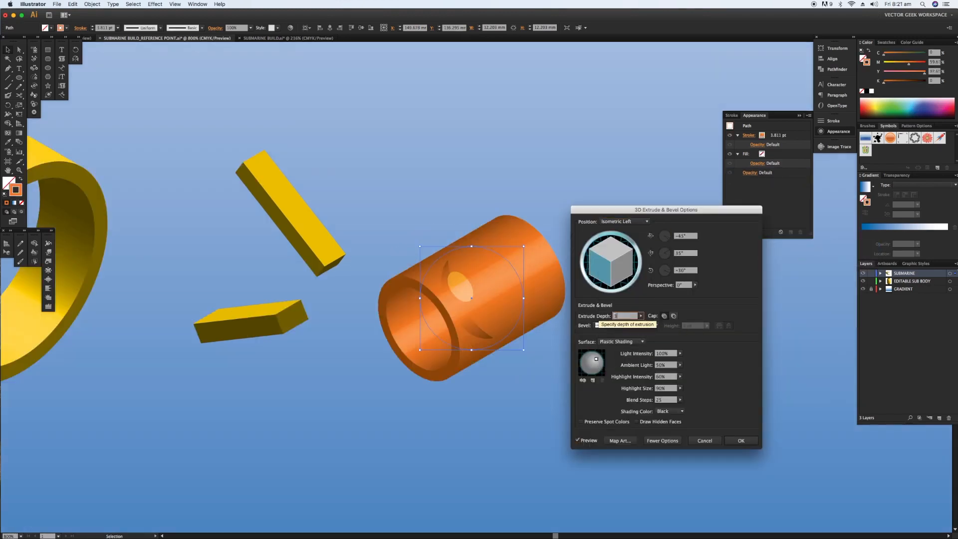
pyautogui.write('3')
pyautogui.click(619, 326)
pyautogui.click(619, 406)
# Fine-tune the orange ring's extrude depth and set its ambient light to 20%.
pyautogui.click(617, 316)
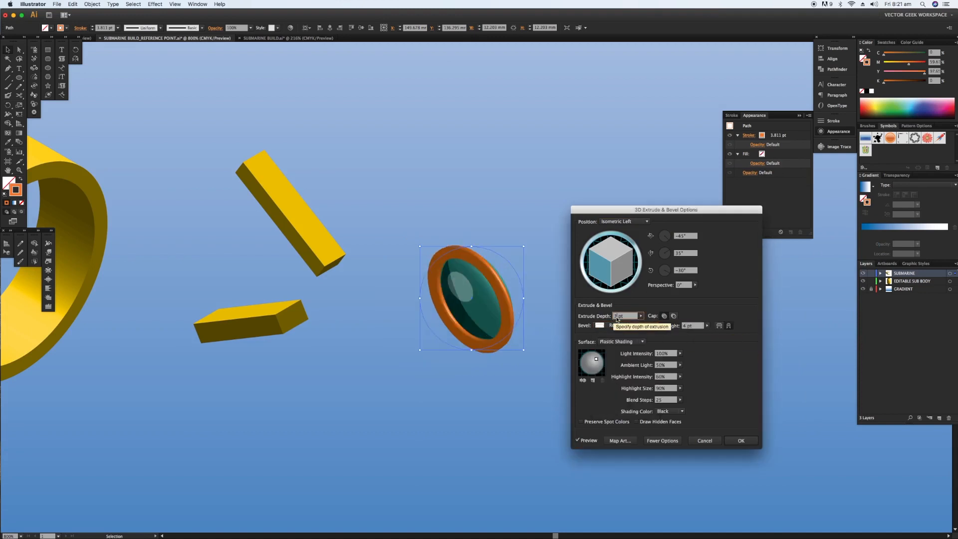
pyautogui.write('.5')
pyautogui.click(691, 326)
pyautogui.click(621, 317)
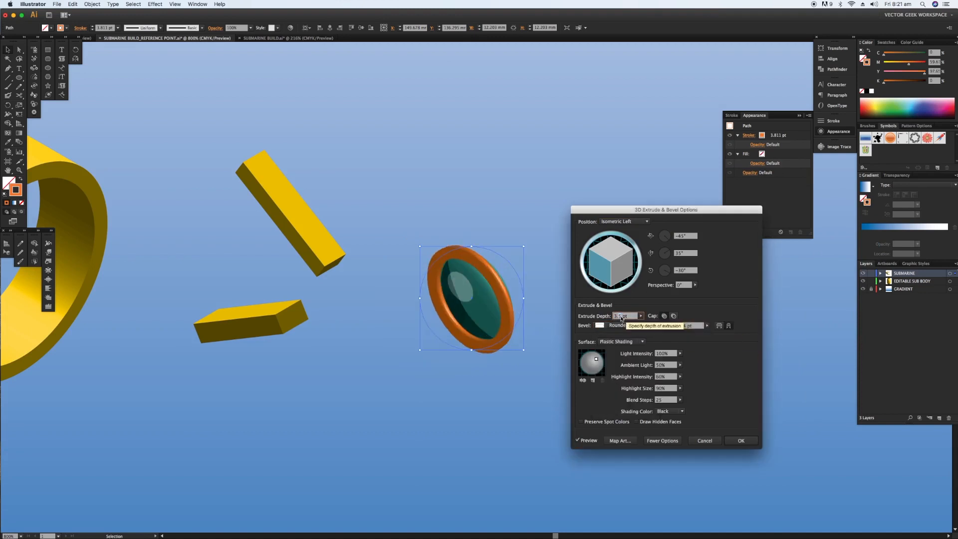
pyautogui.press('BackSpace')
pyautogui.write('2')
pyautogui.moveTo(666, 366); pyautogui.dragTo(632, 365)
pyautogui.write('20')
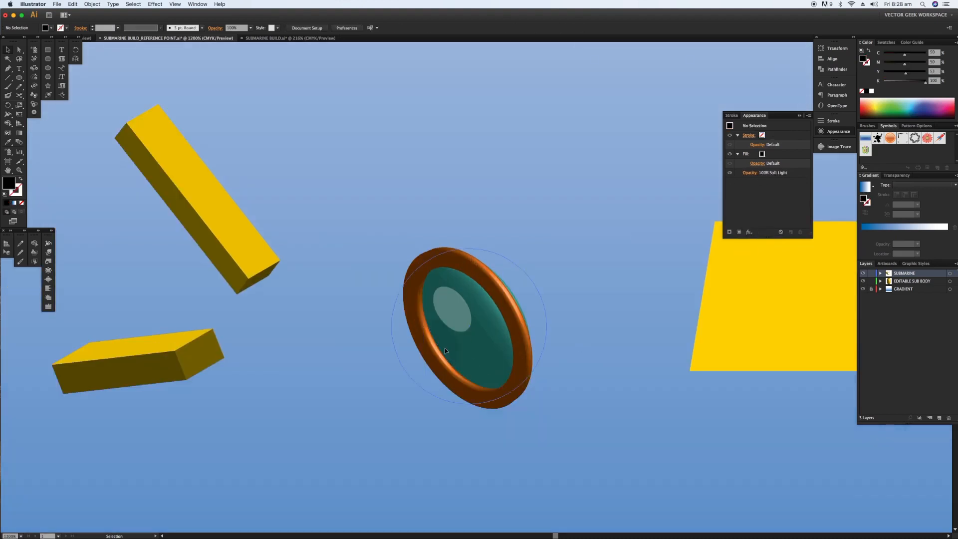
# Duplicate the orange ring above the porthole, then expand its appearance and unite it into a single flat shape.
pyautogui.moveTo(488, 281); pyautogui.dragTo(486, 91)
pyautogui.click(92, 4)
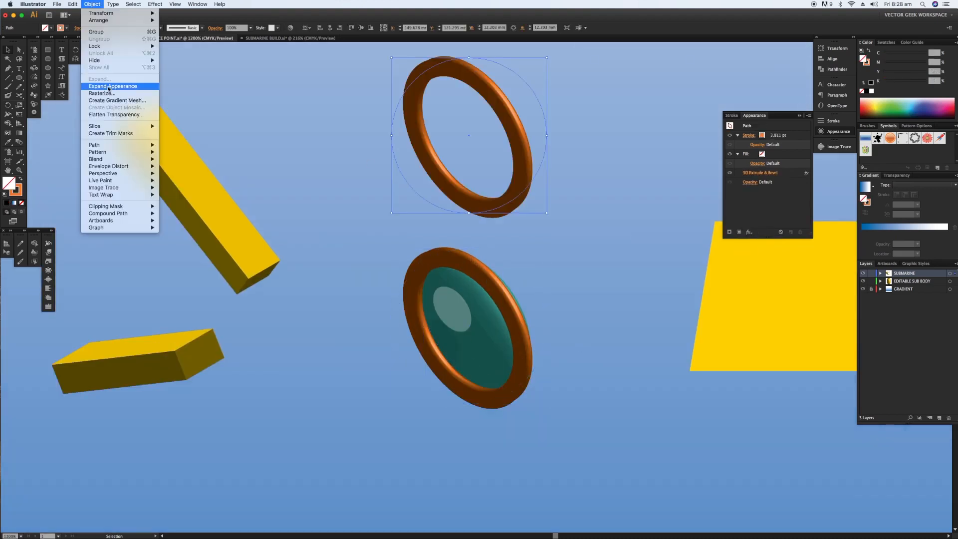
pyautogui.click(115, 87)
pyautogui.click(837, 70)
pyautogui.click(730, 59)
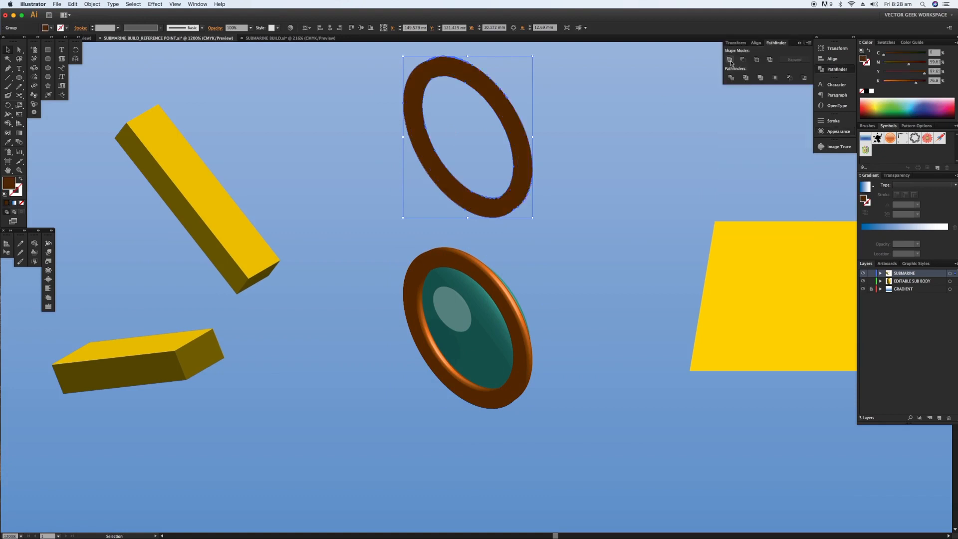
# Draw a closed Pen shape over the flat ring, curving along the inside of its lower-left edge, and fill it green.
pyautogui.click(580, 117)
pyautogui.press('space')
pyautogui.moveTo(513, 131); pyautogui.dragTo(507, 194)
pyautogui.press('p')
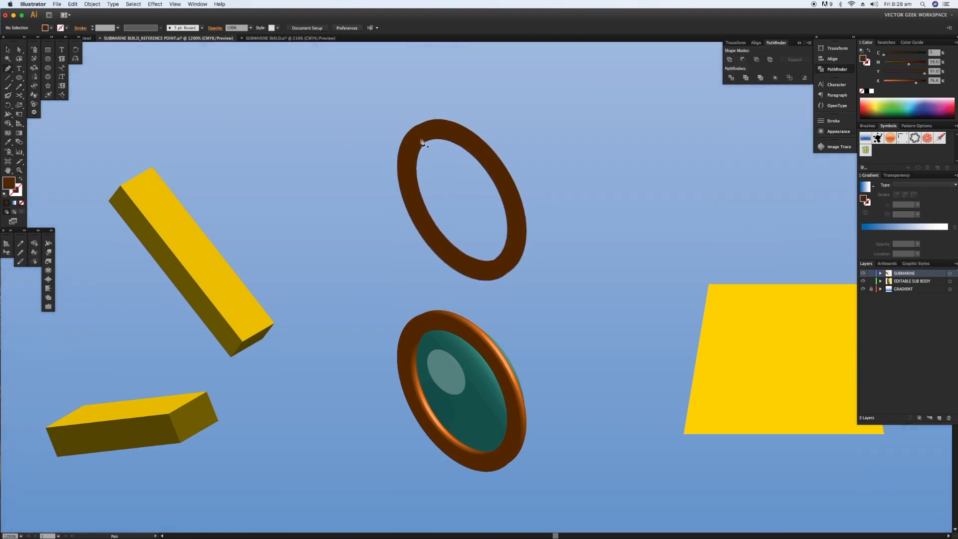
pyautogui.click(441, 101)
pyautogui.moveTo(552, 262); pyautogui.dragTo(709, 238)
pyautogui.moveTo(441, 101); pyautogui.dragTo(429, 108)
pyautogui.moveTo(552, 262)
pyautogui.mouseDown()
pyautogui.moveTo(561, 254)
pyautogui.moveTo(549, 262)
pyautogui.mouseUp()
pyautogui.click(443, 216)
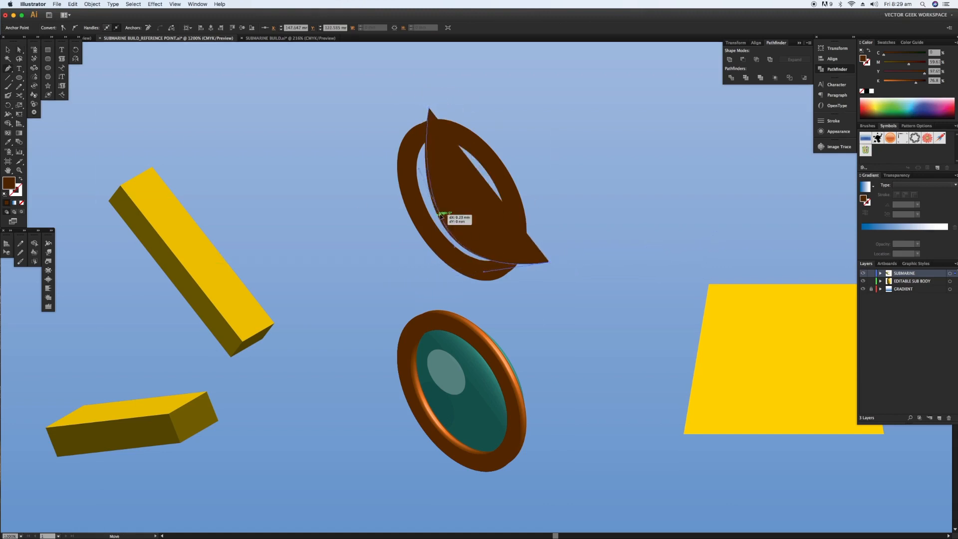
pyautogui.click(551, 152)
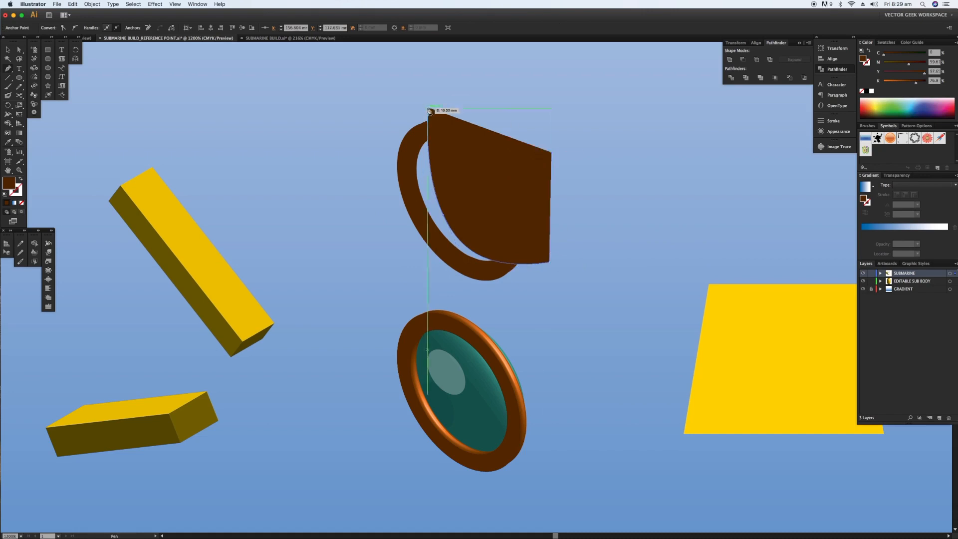
pyautogui.click(429, 109)
pyautogui.click(886, 103)
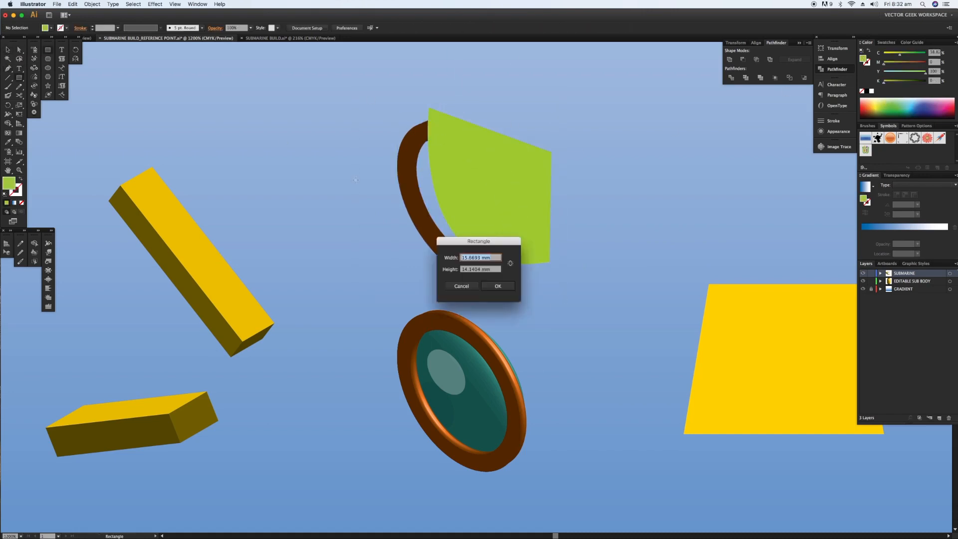
# Draw a blue rectangle covering the flat ring and green shape, and send it to the back.
pyautogui.moveTo(360, 83); pyautogui.dragTo(583, 296)
pyautogui.click(911, 111)
pyautogui.rightClick(458, 124)
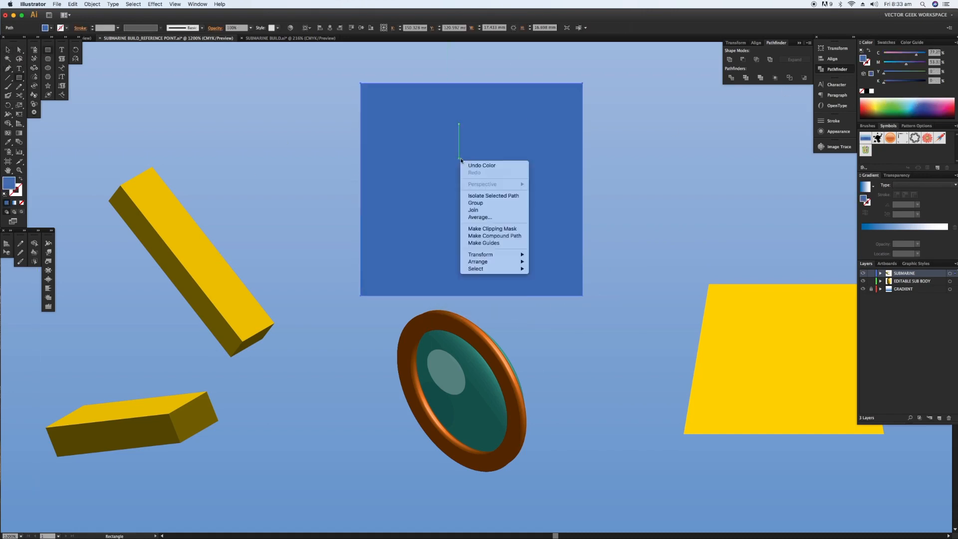
pyautogui.moveTo(480, 261)
pyautogui.click(558, 283)
# Use the Shape Builder on the ring, green shape and rectangle to remove everything except the thin blue crescent.
pyautogui.click(9, 51)
pyautogui.moveTo(340, 69); pyautogui.dragTo(514, 259)
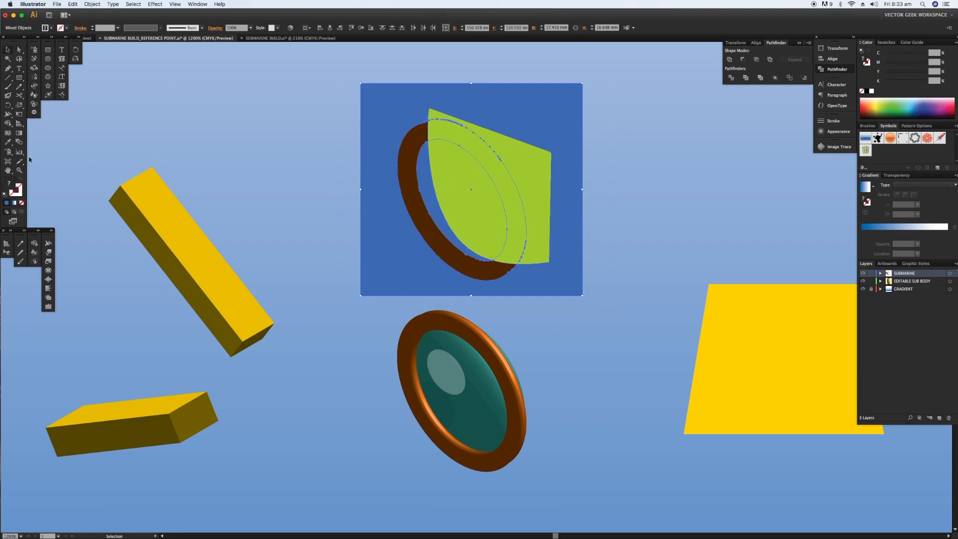
pyautogui.click(8, 124)
pyautogui.keyDown('alt'); pyautogui.click(472, 195); pyautogui.keyUp('alt')
pyautogui.keyDown('alt'); pyautogui.click(374, 179); pyautogui.keyUp('alt')
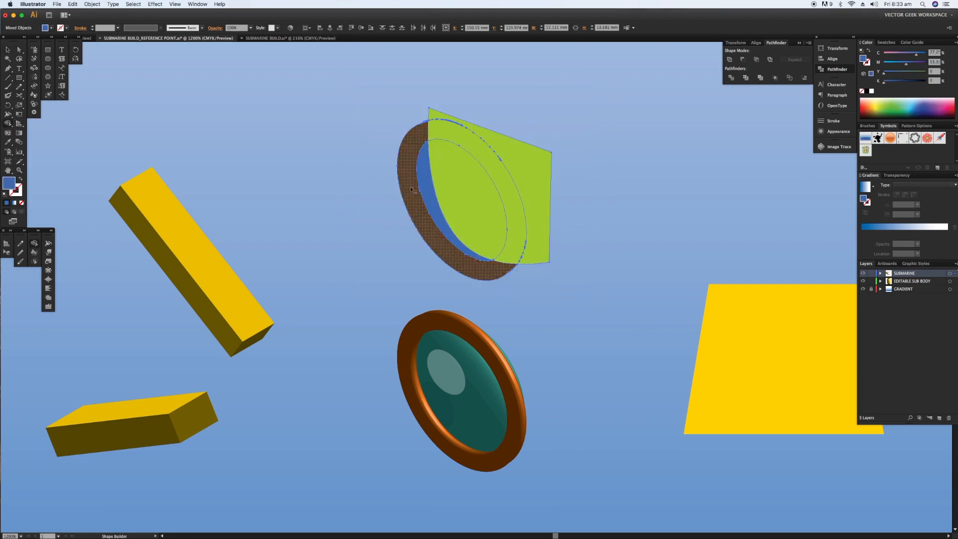
pyautogui.keyDown('alt'); pyautogui.click(408, 164); pyautogui.keyUp('alt')
pyautogui.keyDown('alt'); pyautogui.click(532, 204); pyautogui.keyUp('alt')
# Move the blue crescent onto the porthole glass along the ring's inner left edge and bring it to the front.
pyautogui.press('v')
pyautogui.click(424, 164)
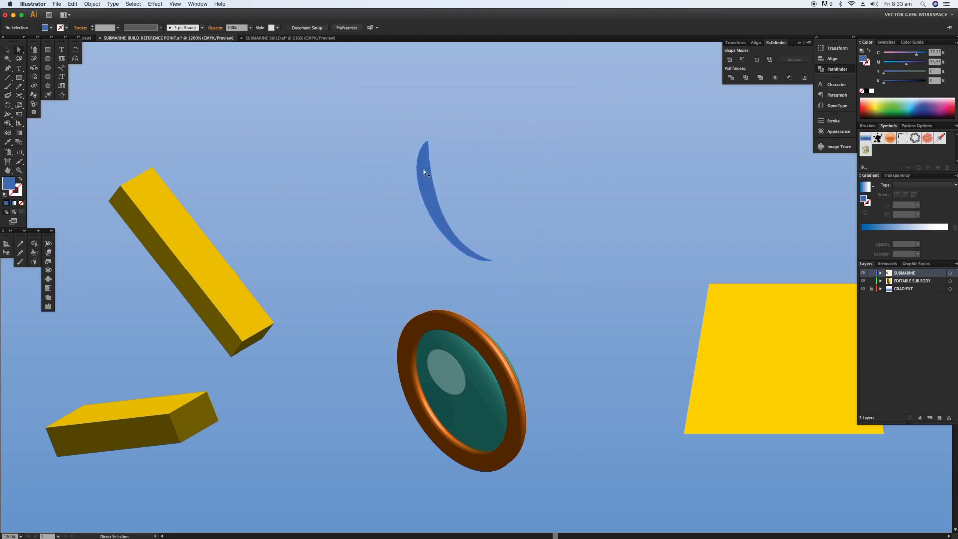
pyautogui.moveTo(442, 180); pyautogui.dragTo(430, 362)
pyautogui.rightClick(429, 362)
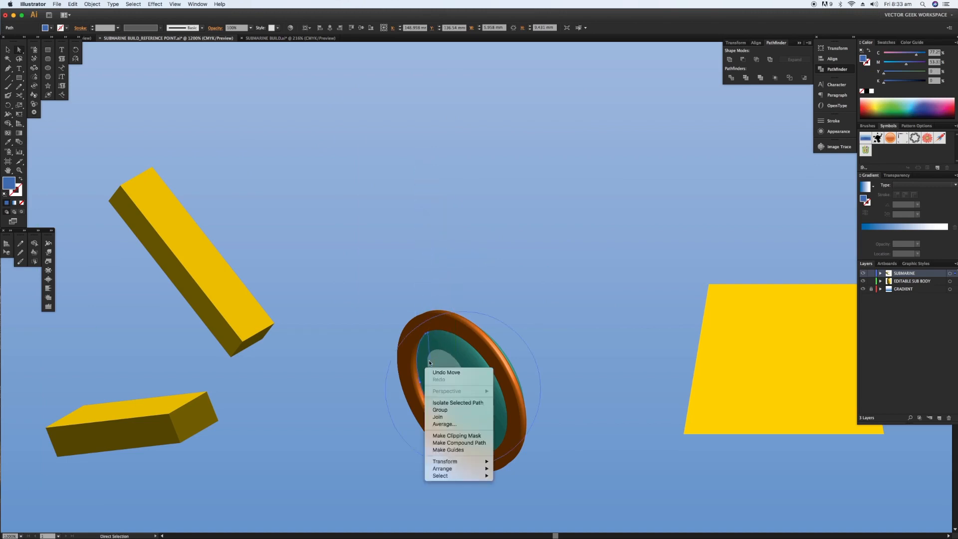
pyautogui.click(542, 471)
# Fill the crescent with rich black using C 50, M 50, Y 50 and K 100.
pyautogui.click(866, 91)
pyautogui.moveTo(937, 53); pyautogui.dragTo(905, 51)
pyautogui.write('50')
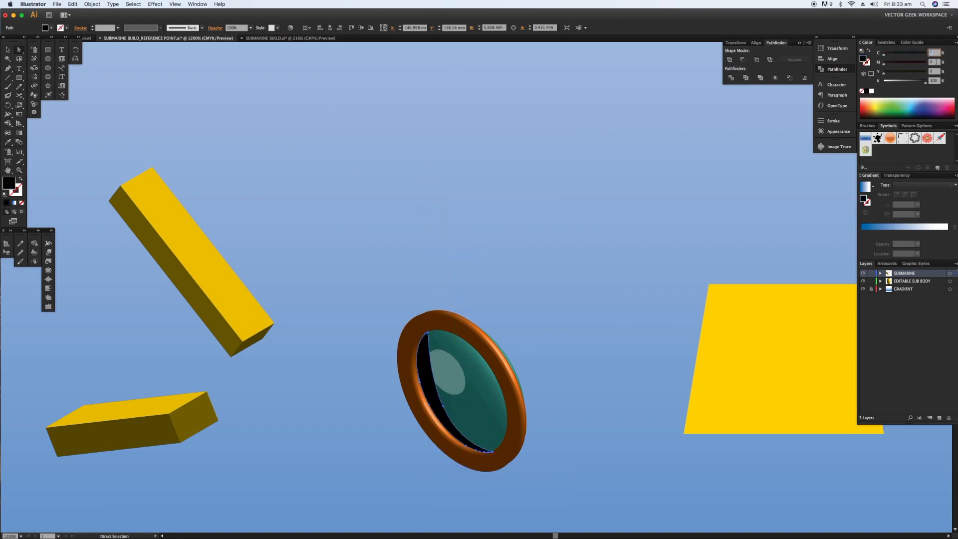
pyautogui.press('Tab')
pyautogui.write('50')
pyautogui.press('Tab')
pyautogui.write('50')
# Set the crescent fill's blending mode to Soft Light.
pyautogui.click(828, 131)
pyautogui.click(758, 163)
pyautogui.click(696, 177)
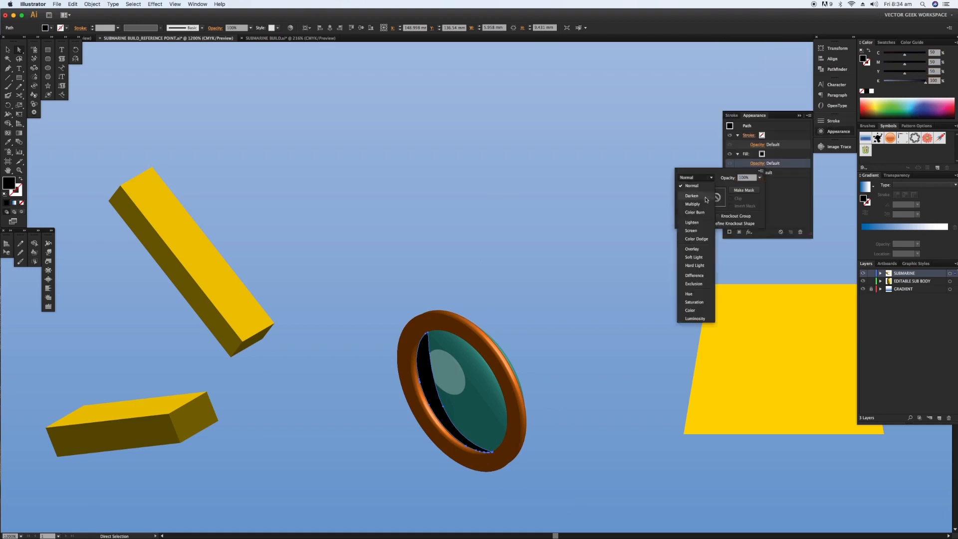
pyautogui.click(697, 259)
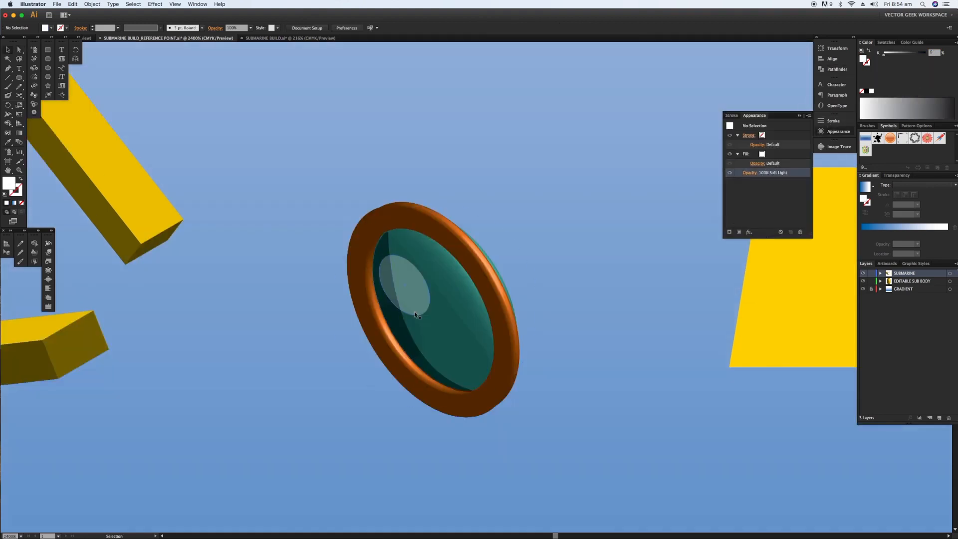
# Draw a white circle about 3 mm wide on the glass and extrude it at Isometric Left with 0 pt depth.
pyautogui.press('super+equal')
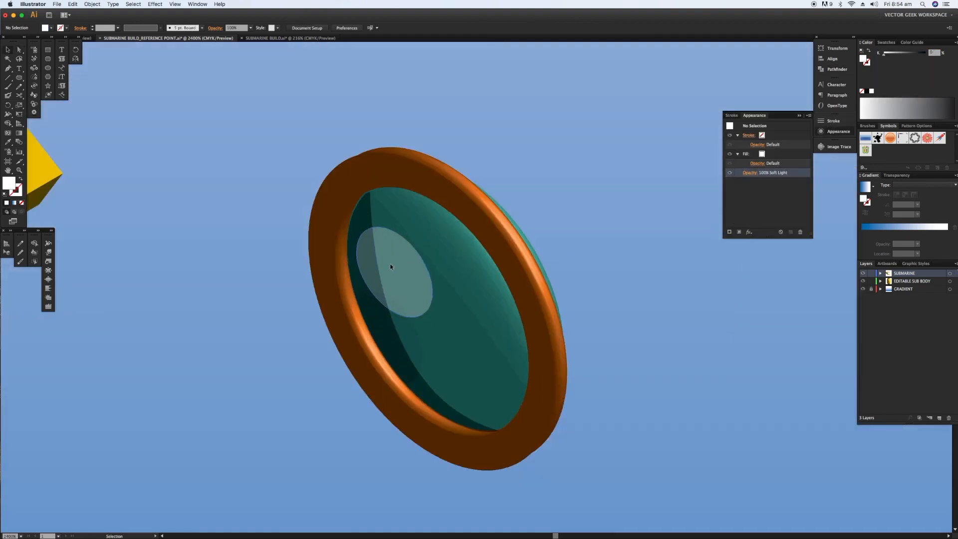
pyautogui.moveTo(397, 263); pyautogui.dragTo(476, 336)
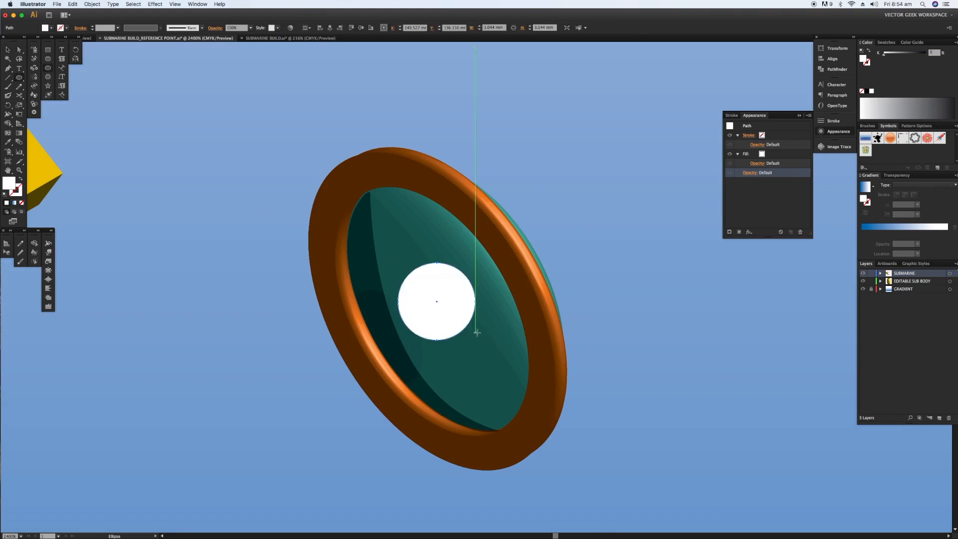
pyautogui.click(749, 232)
pyautogui.click(831, 244)
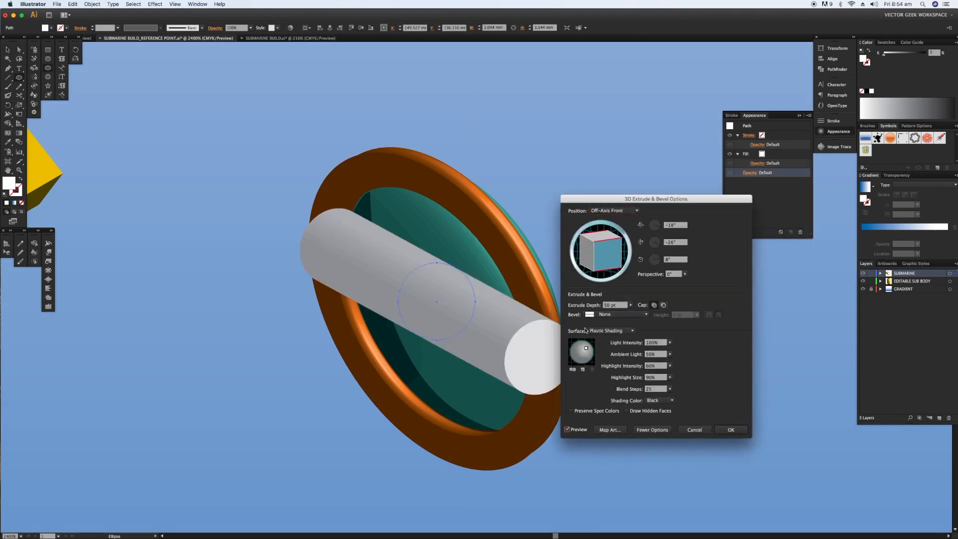
pyautogui.write('0')
pyautogui.press('Tab')
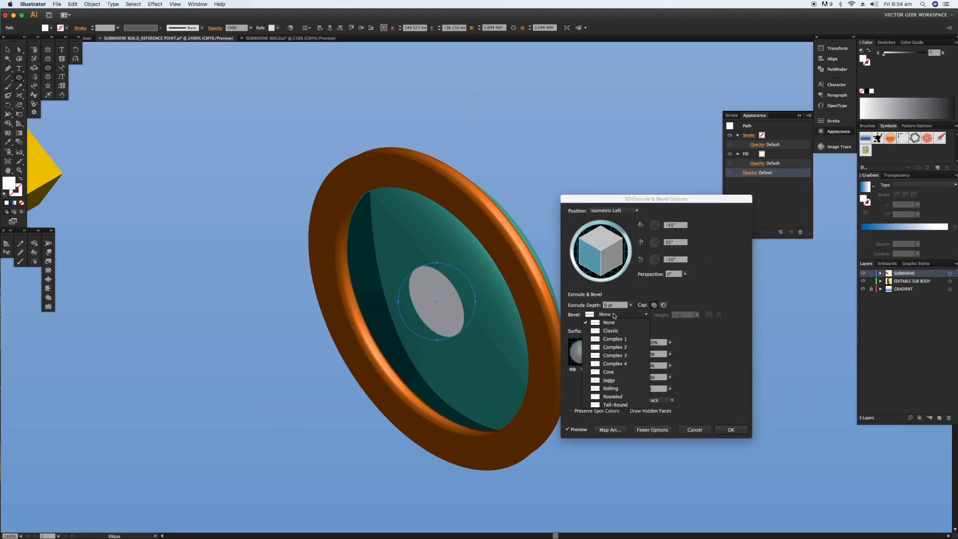
pyautogui.click(731, 429)
# Expand the appearance of the tilted disc on the glass and fill it white.
pyautogui.click(92, 4)
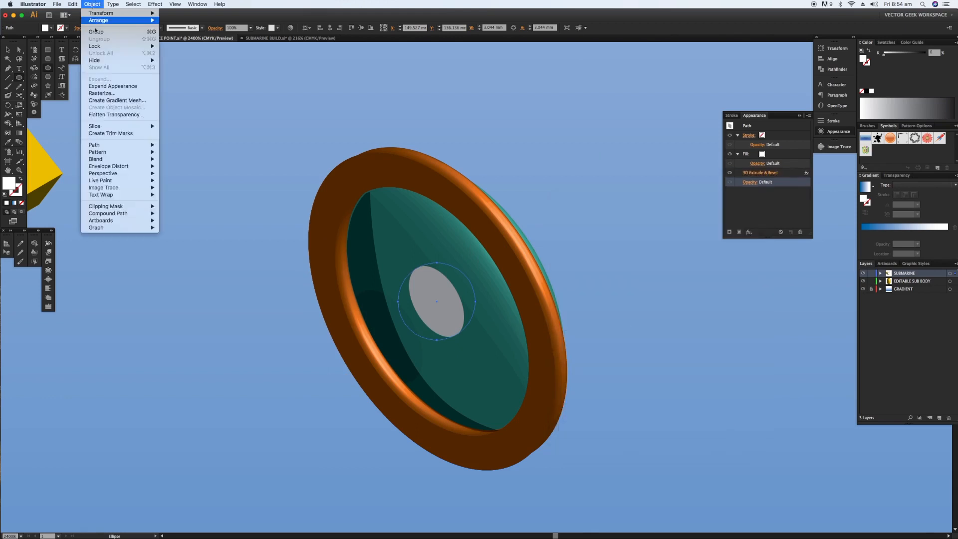
pyautogui.click(106, 83)
pyautogui.click(871, 91)
pyautogui.press('v')
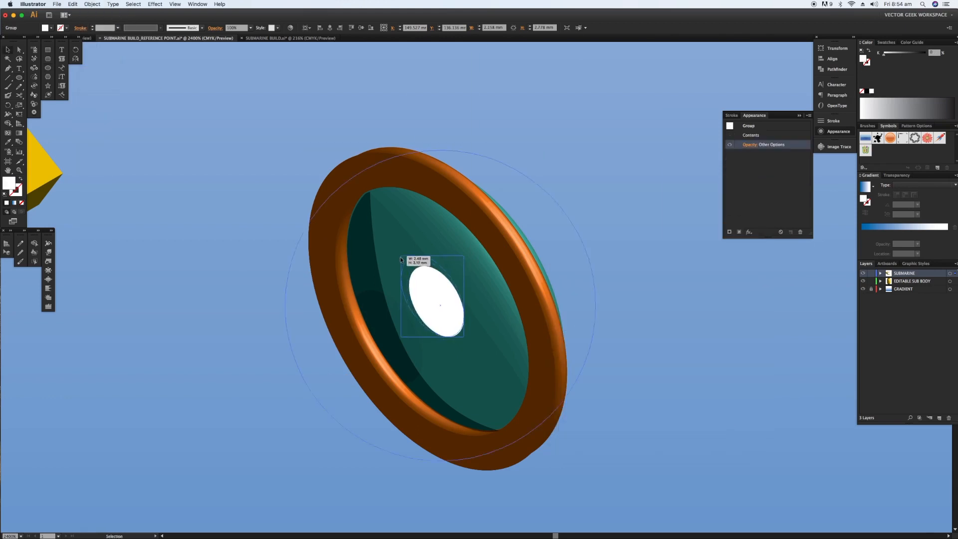
# Resize the white highlight to about 2.5 × 3.2 mm at the glass's upper left and blend it with Soft Light.
pyautogui.moveTo(417, 261); pyautogui.dragTo(370, 231)
pyautogui.click(750, 144)
pyautogui.click(686, 156)
pyautogui.click(684, 225)
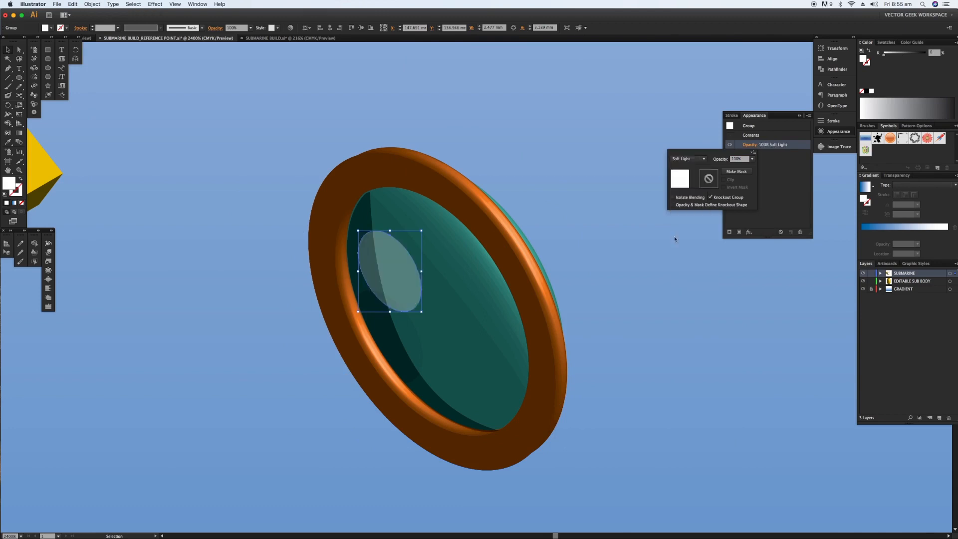
pyautogui.click(551, 157)
pyautogui.click(573, 143)
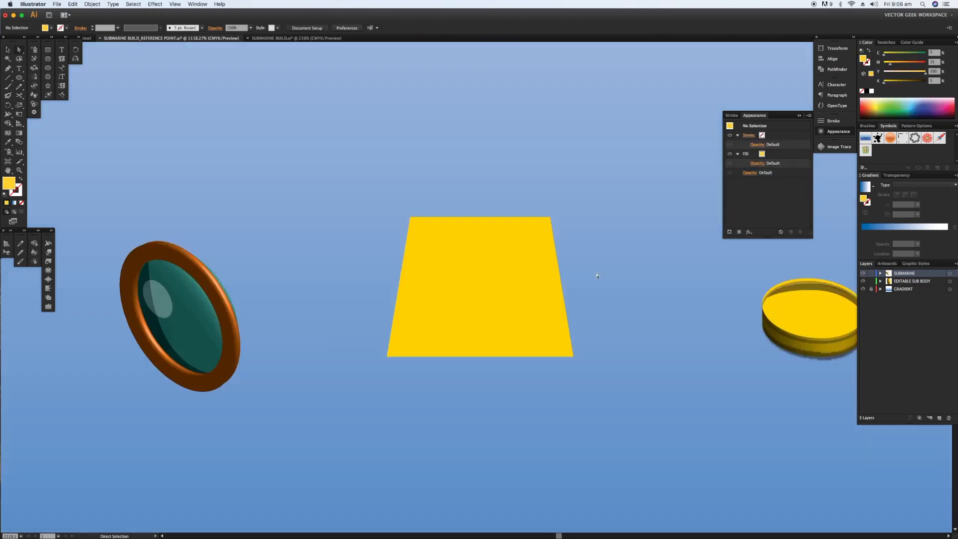
# Give the yellow trapezoid an Extrude & Bevel effect at Isometric Left with the preview on.
pyautogui.click(548, 279)
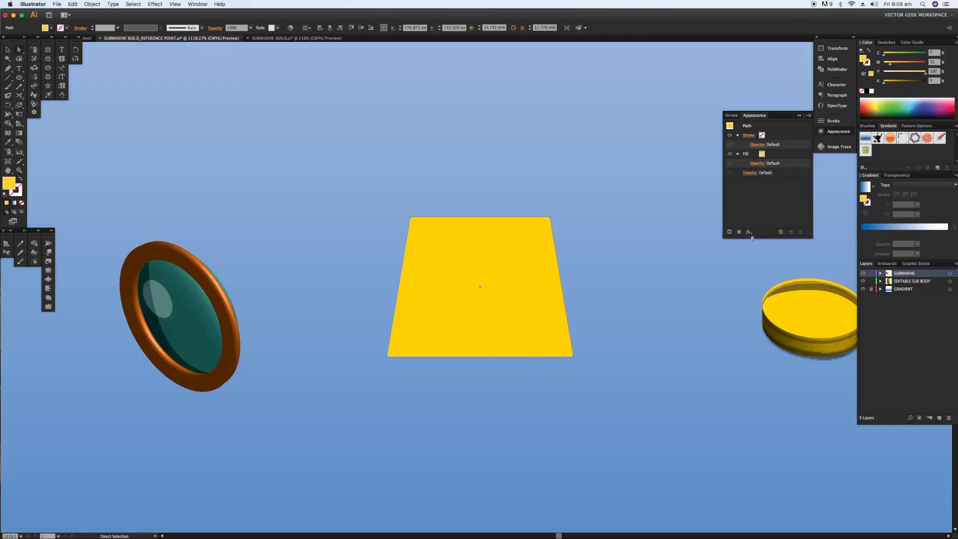
pyautogui.click(749, 232)
pyautogui.click(868, 248)
pyautogui.click(637, 198)
pyautogui.click(634, 319)
pyautogui.click(592, 417)
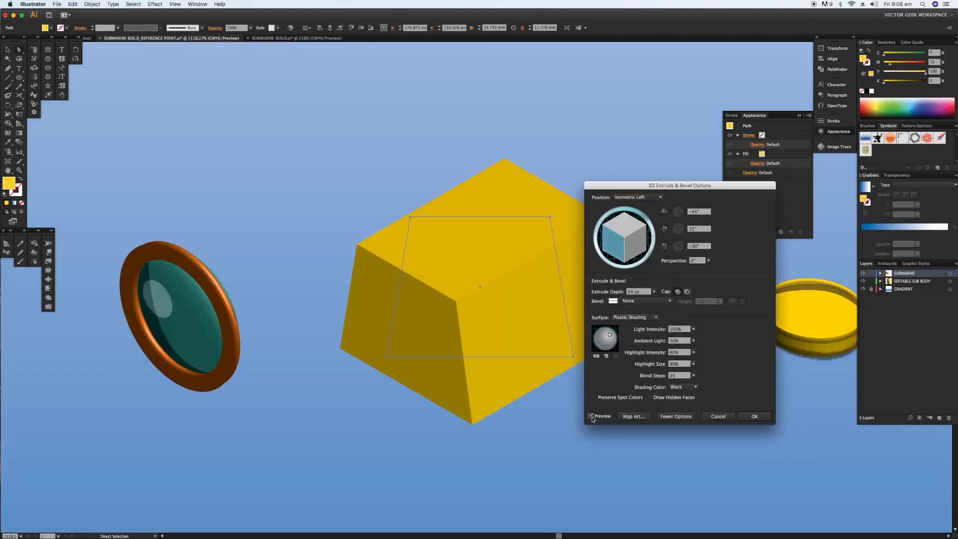
# Set the yellow trapezoid's extrude depth to 33 pt and give it a Tall-Round bevel 3 pt high.
pyautogui.moveTo(679, 187); pyautogui.dragTo(714, 154)
pyautogui.moveTo(676, 259); pyautogui.dragTo(656, 258)
pyautogui.write('33')
pyautogui.click(662, 269)
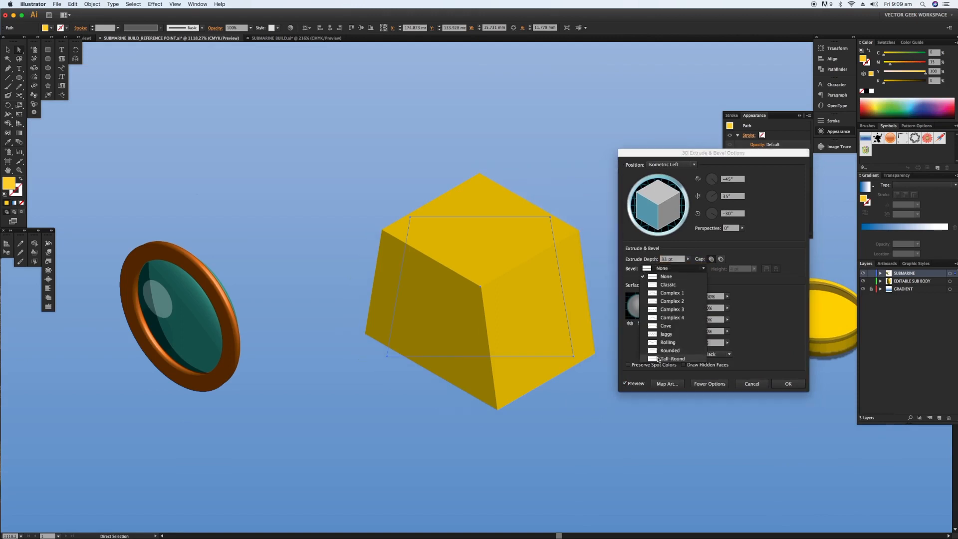
pyautogui.click(672, 359)
pyautogui.moveTo(742, 269); pyautogui.dragTo(727, 269)
pyautogui.write('3')
# Set the trapezoid's ambient light to 20% and shift the light slightly on the surface shading sphere.
pyautogui.click(688, 308)
pyautogui.write('20')
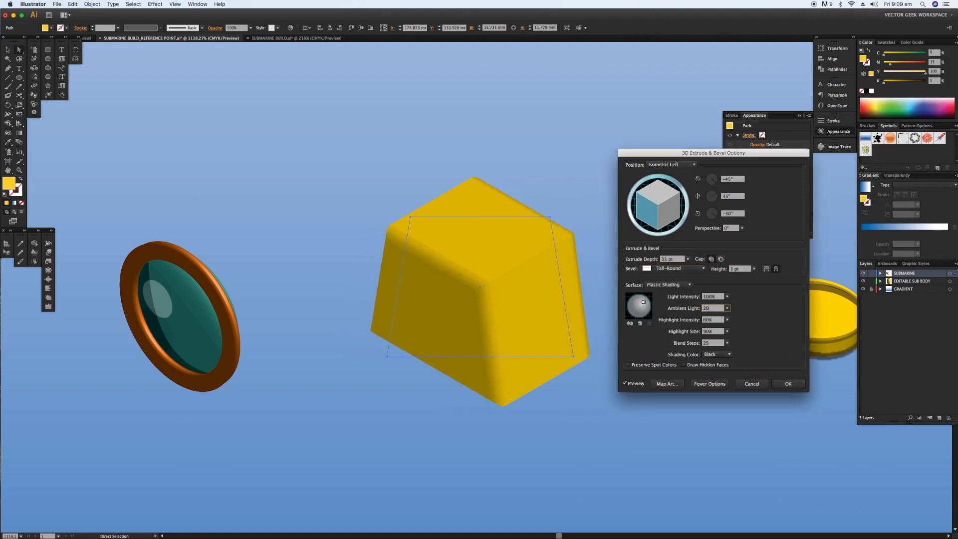
pyautogui.press('Tab')
pyautogui.moveTo(643, 304); pyautogui.dragTo(639, 305)
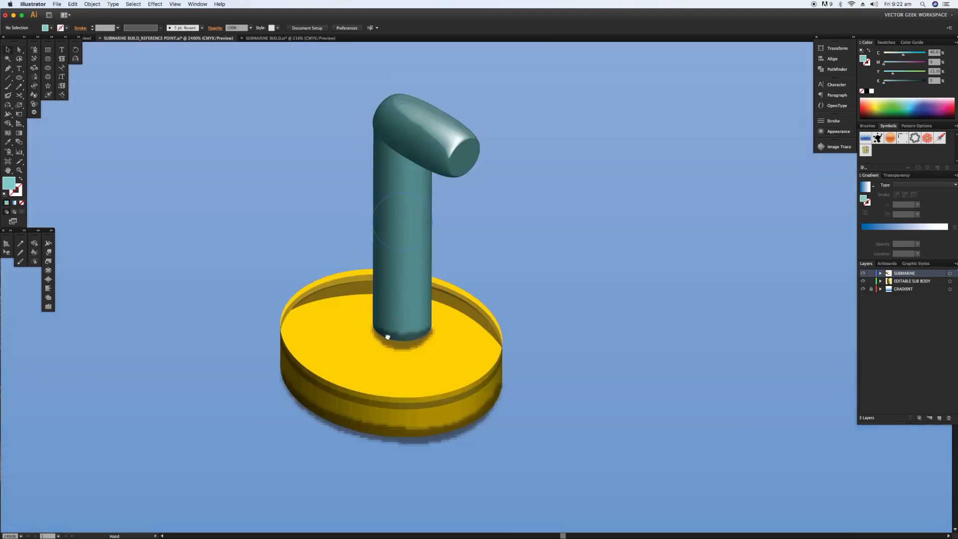
# Move the teal periscope's angled head and upright tube off the yellow base into the empty area on its right.
pyautogui.moveTo(388, 338); pyautogui.dragTo(376, 353)
pyautogui.moveTo(412, 157); pyautogui.dragTo(698, 153)
pyautogui.click(736, 215)
pyautogui.moveTo(692, 240); pyautogui.dragTo(692, 311)
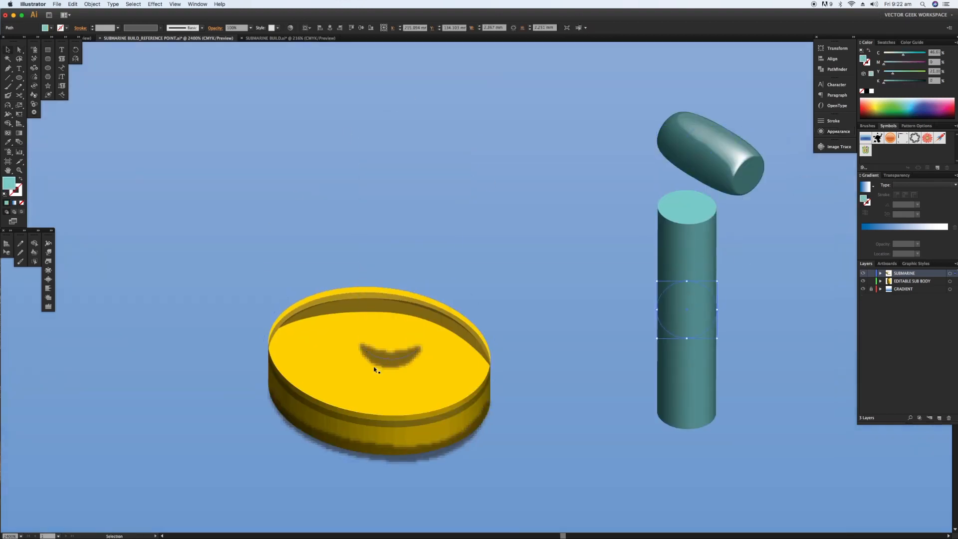
# Pull the thin ring, the crescent shade and the two blurred shadows away from the yellow base so every part stands alone.
pyautogui.click(376, 365)
pyautogui.moveTo(388, 278); pyautogui.dragTo(391, 75)
pyautogui.moveTo(395, 308); pyautogui.dragTo(396, 248)
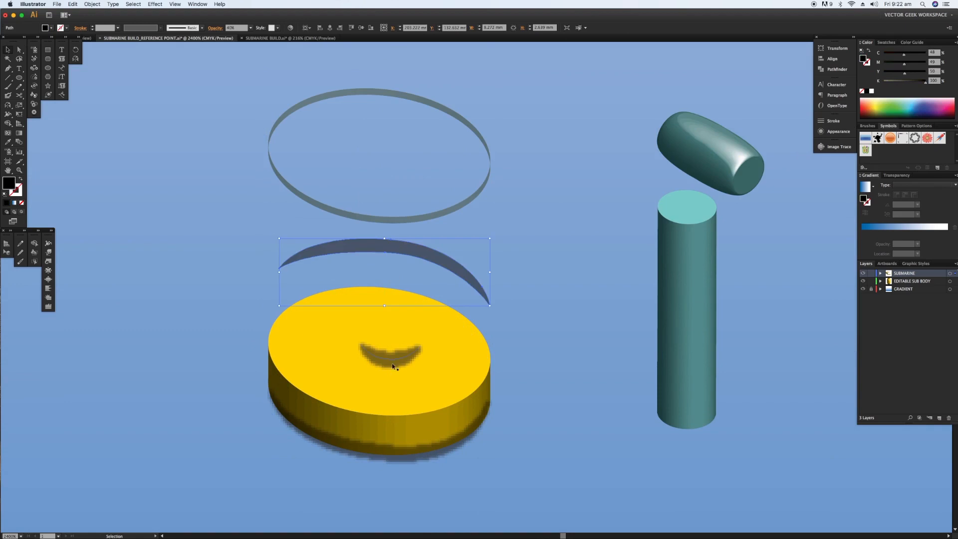
pyautogui.moveTo(393, 360); pyautogui.dragTo(394, 160)
pyautogui.moveTo(394, 456); pyautogui.dragTo(393, 510)
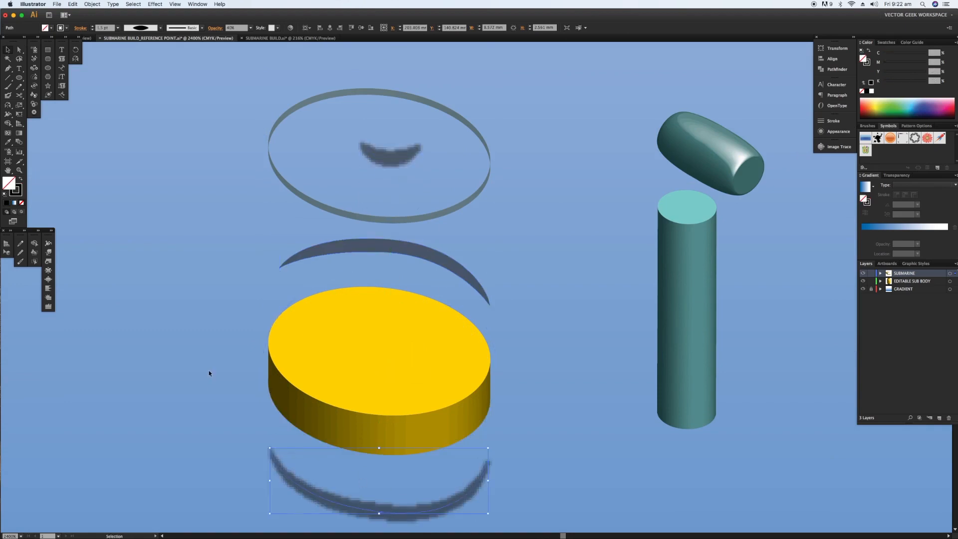
# Return to preview mode and examine the 3D Extrude & Bevel settings of the thin ring above the base.
pyautogui.hscroll(3, 209, 369)
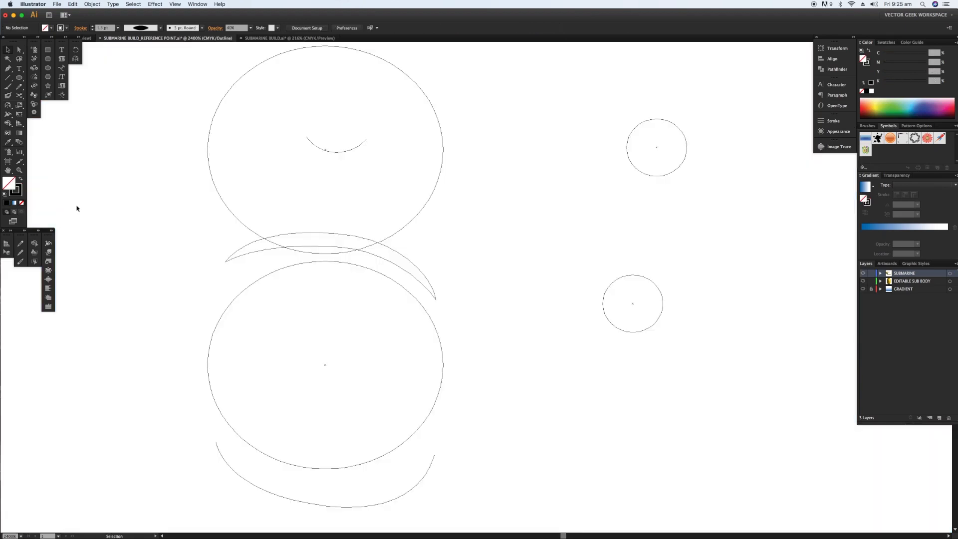
pyautogui.press('super+y')
pyautogui.click(303, 86)
pyautogui.click(837, 131)
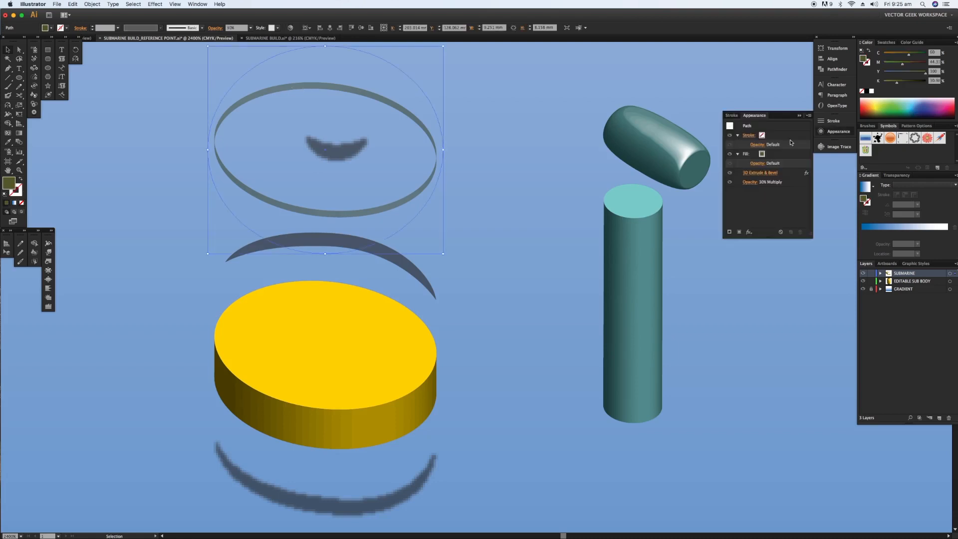
pyautogui.click(760, 172)
pyautogui.moveTo(656, 152); pyautogui.dragTo(646, 146)
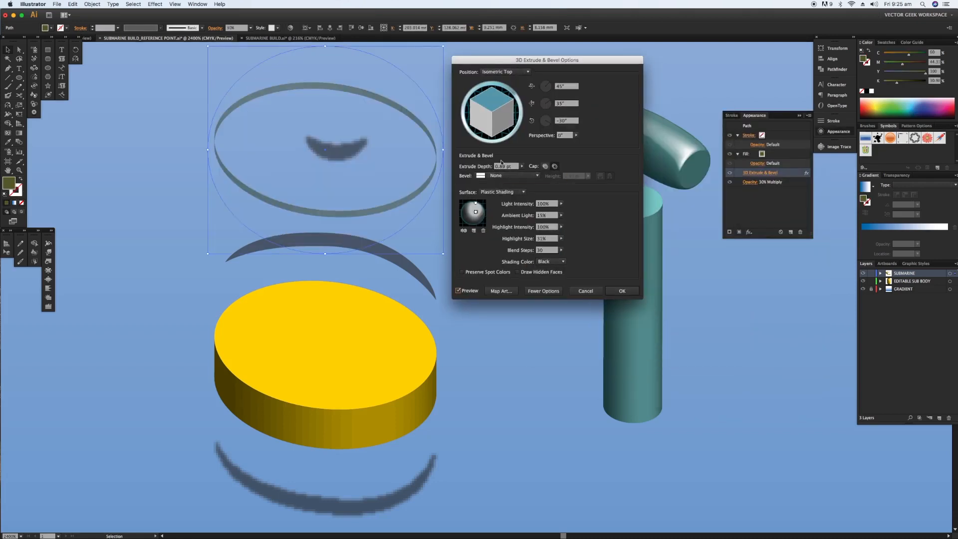
pyautogui.click(620, 292)
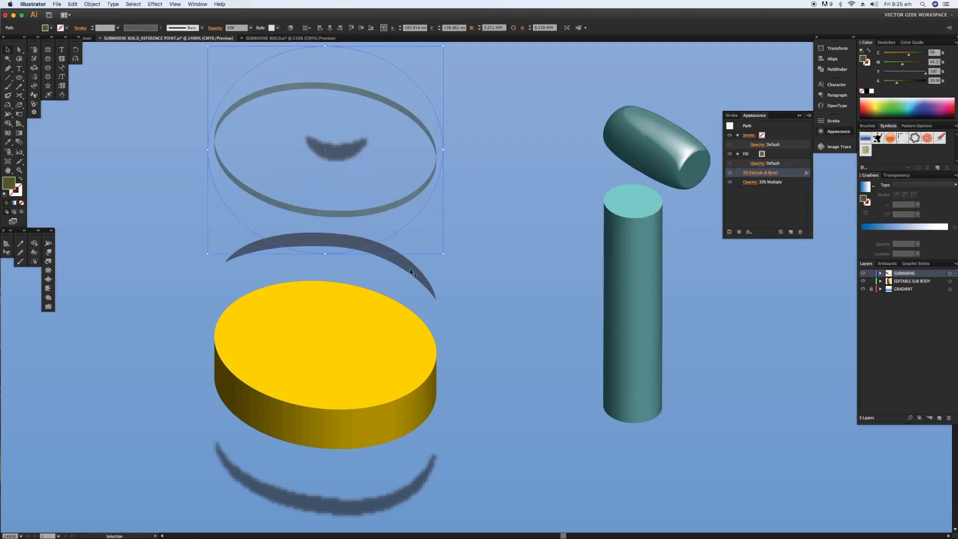
# Examine the 3D Extrude & Bevel settings of the yellow base disc.
pyautogui.click(401, 326)
pyautogui.click(752, 174)
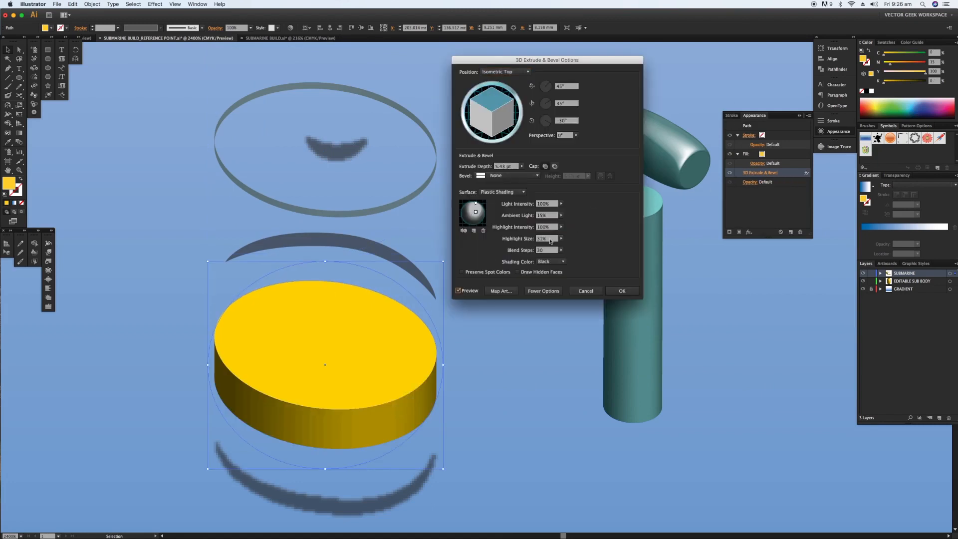
pyautogui.click(622, 292)
# Examine the 3D Extrude & Bevel settings of the periscope's angled head, including its bevel.
pyautogui.click(645, 145)
pyautogui.click(758, 173)
pyautogui.moveTo(620, 61); pyautogui.dragTo(559, 106)
pyautogui.click(396, 335)
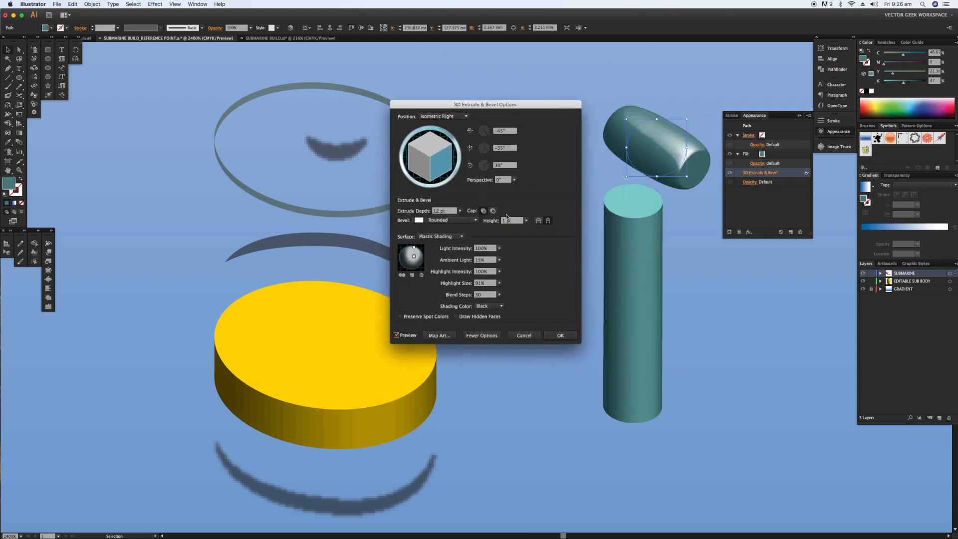
pyautogui.click(445, 220)
pyautogui.click(520, 291)
pyautogui.click(560, 336)
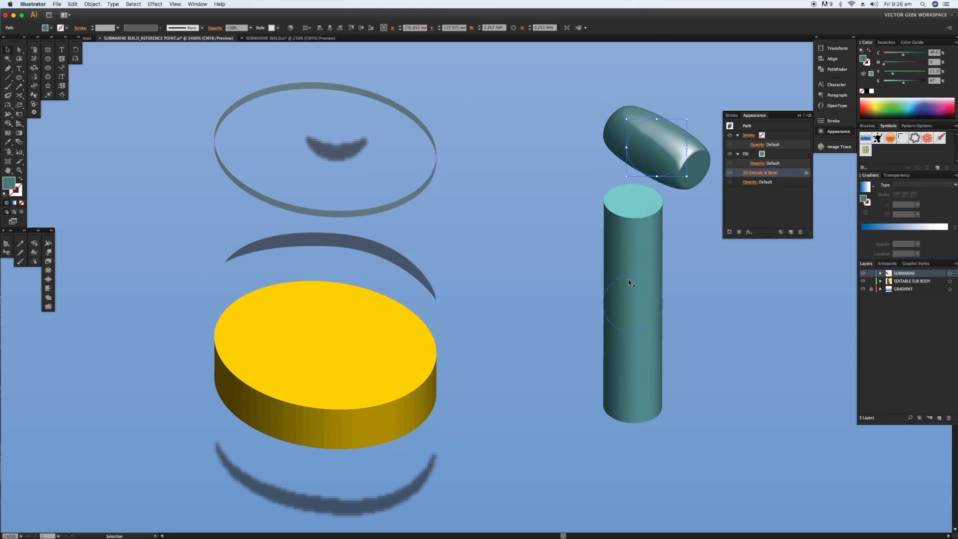
# Examine the 3D Extrude & Bevel settings of the periscope's upright tube.
pyautogui.click(627, 283)
pyautogui.click(760, 172)
pyautogui.click(396, 335)
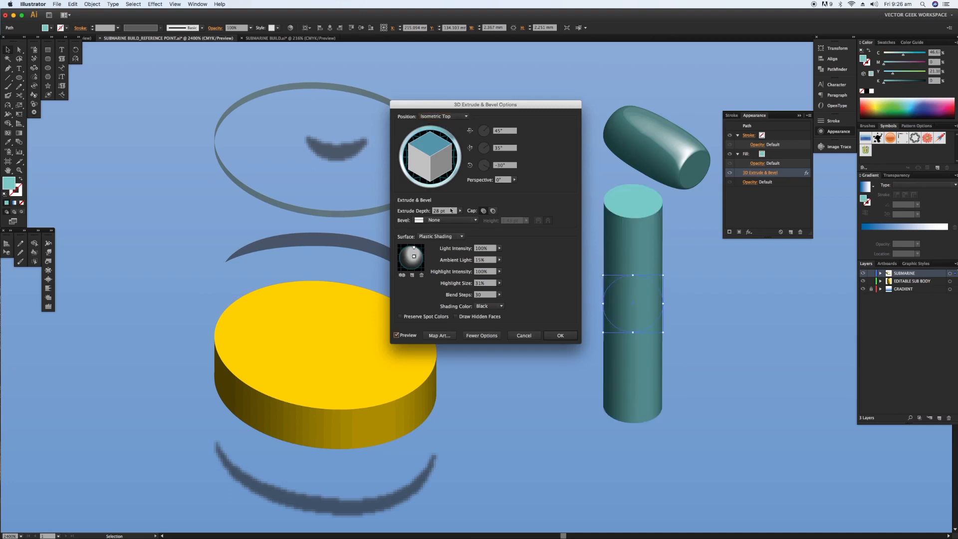
pyautogui.click(560, 335)
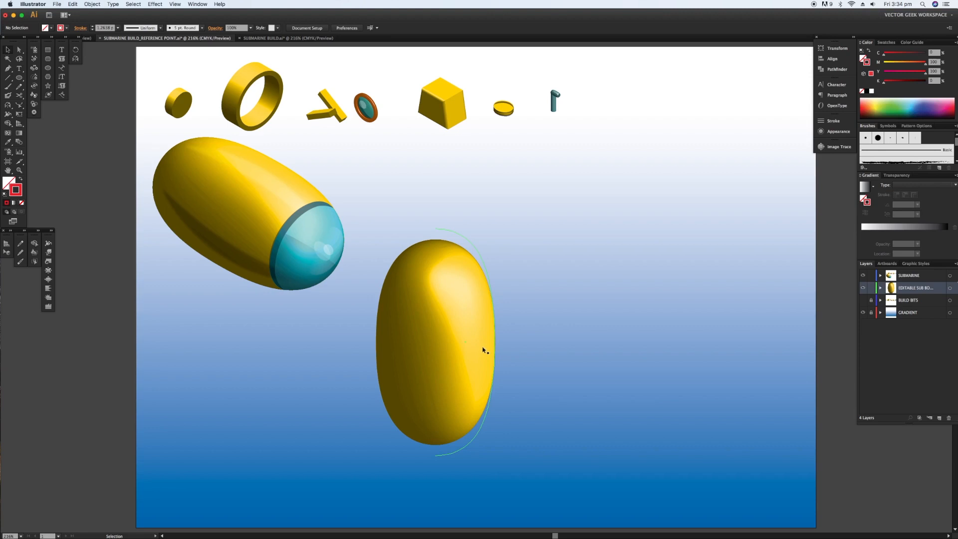
# Reposition the upright yellow submarine body slightly to the right on the artboard.
pyautogui.moveTo(464, 338); pyautogui.dragTo(494, 336)
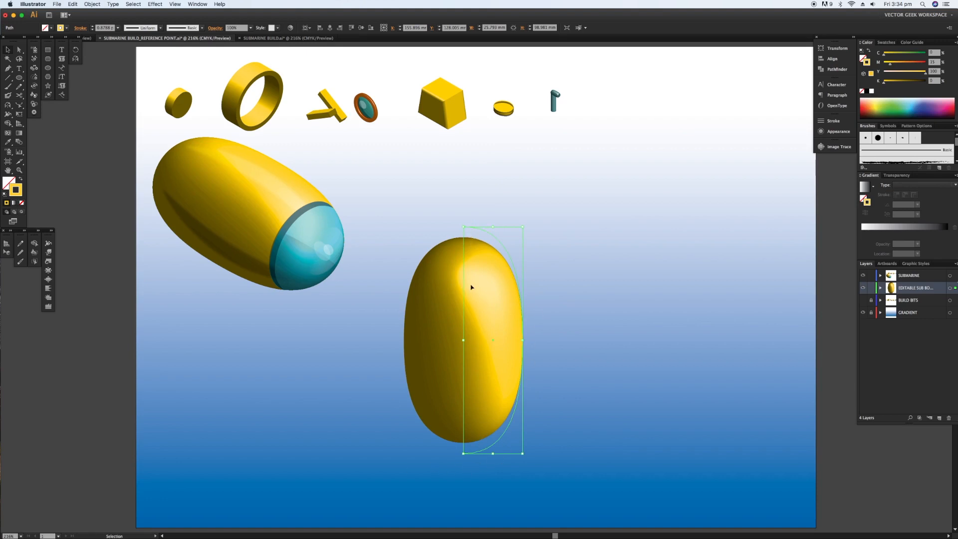
pyautogui.moveTo(471, 288); pyautogui.dragTo(456, 291)
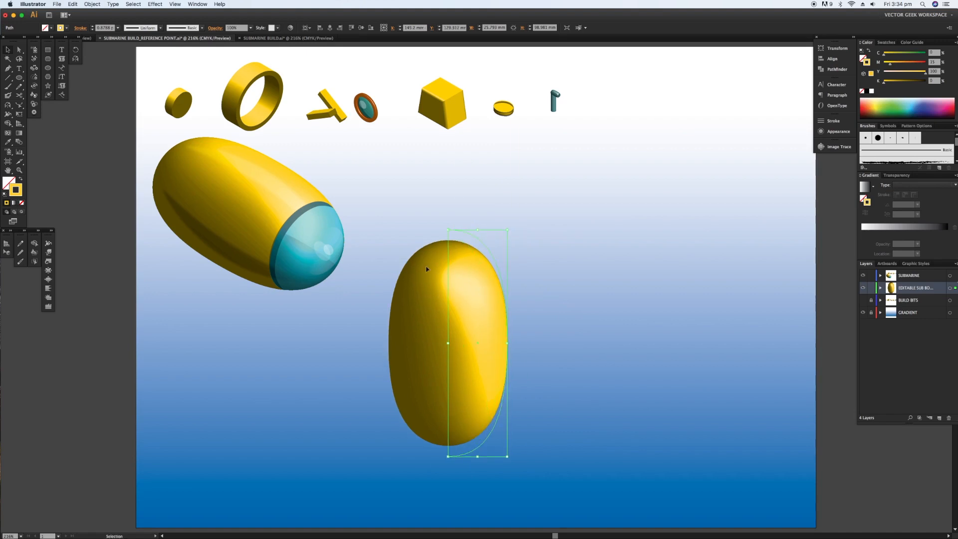
# Draw an upright ellipse about 44 mm wide and 95 mm tall right of the yellow body, with a red stroke at 100% magenta.
pyautogui.moveTo(19, 77); pyautogui.dragTo(35, 96)
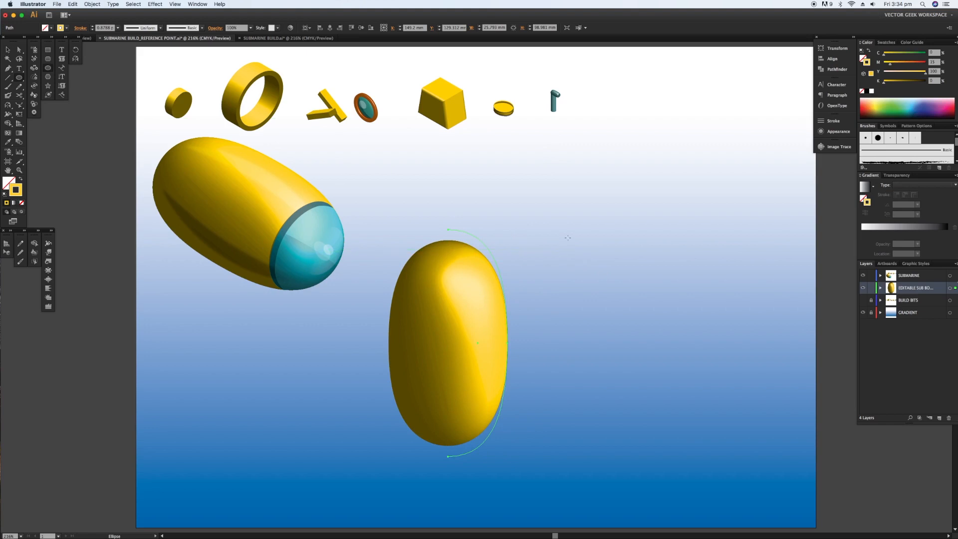
pyautogui.moveTo(573, 231); pyautogui.dragTo(663, 448)
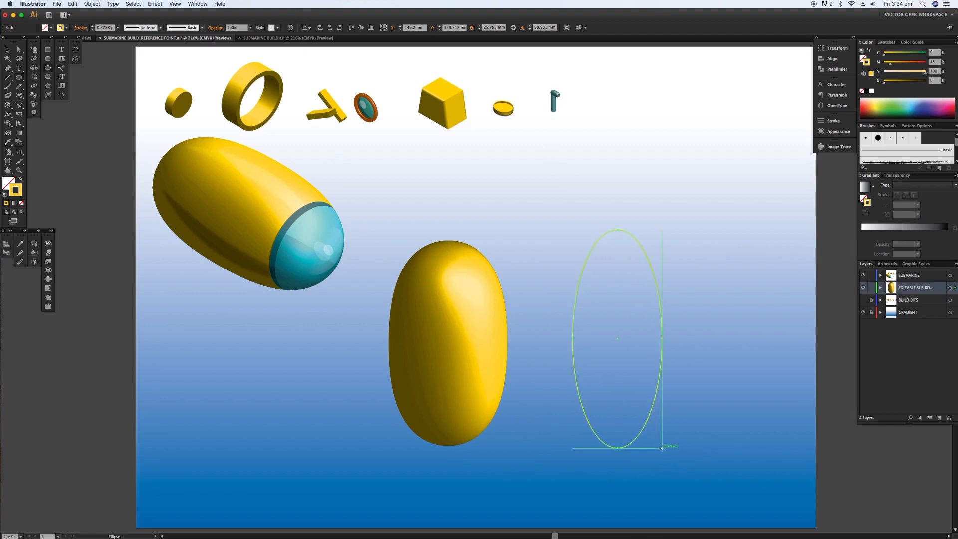
pyautogui.click(926, 63)
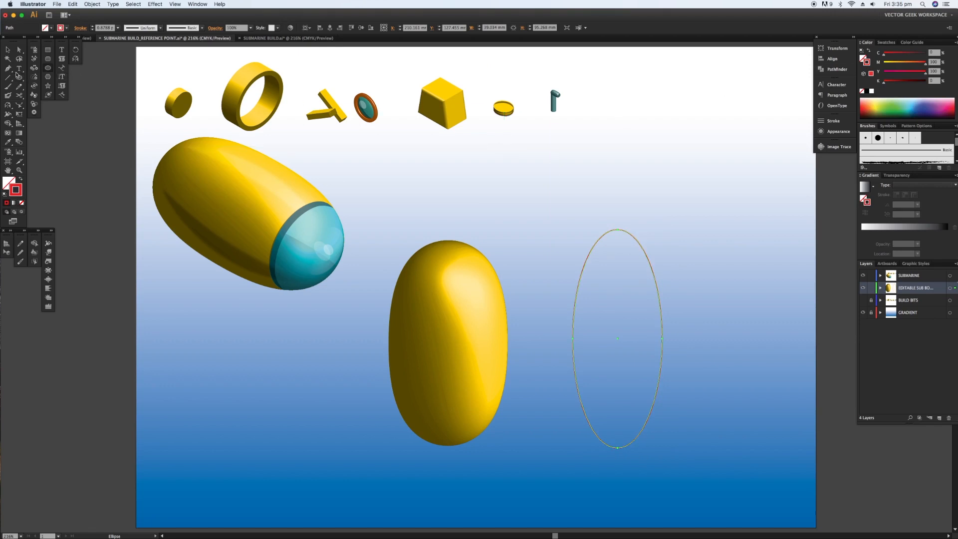
pyautogui.click(8, 50)
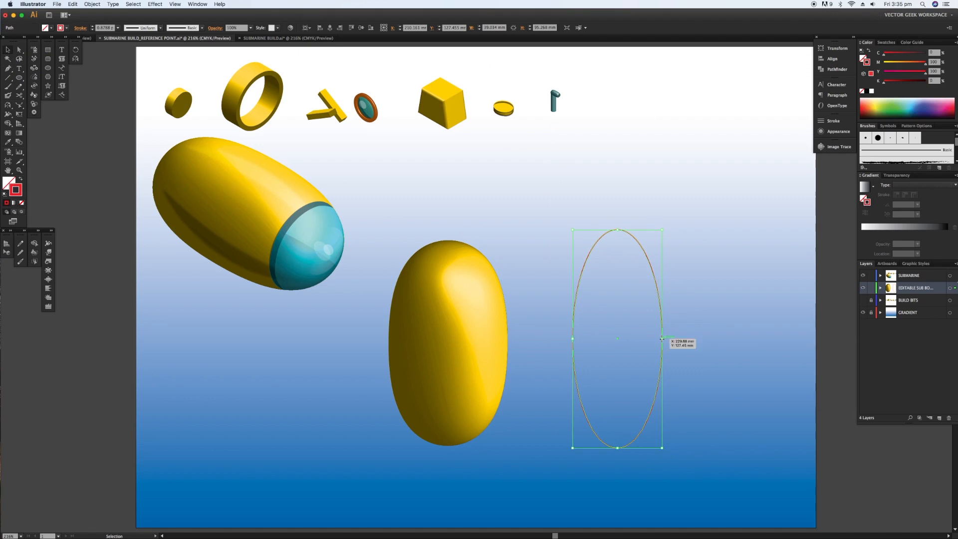
pyautogui.moveTo(662, 339); pyautogui.dragTo(674, 340)
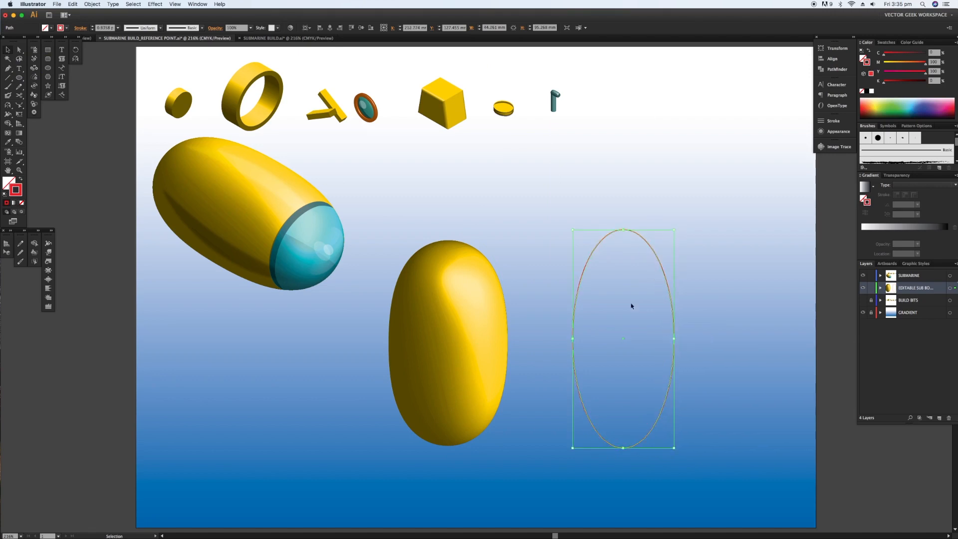
# Cut the red ellipse at its top and bottom anchors with Scissors and move the left half off the artboard.
pyautogui.click(19, 95)
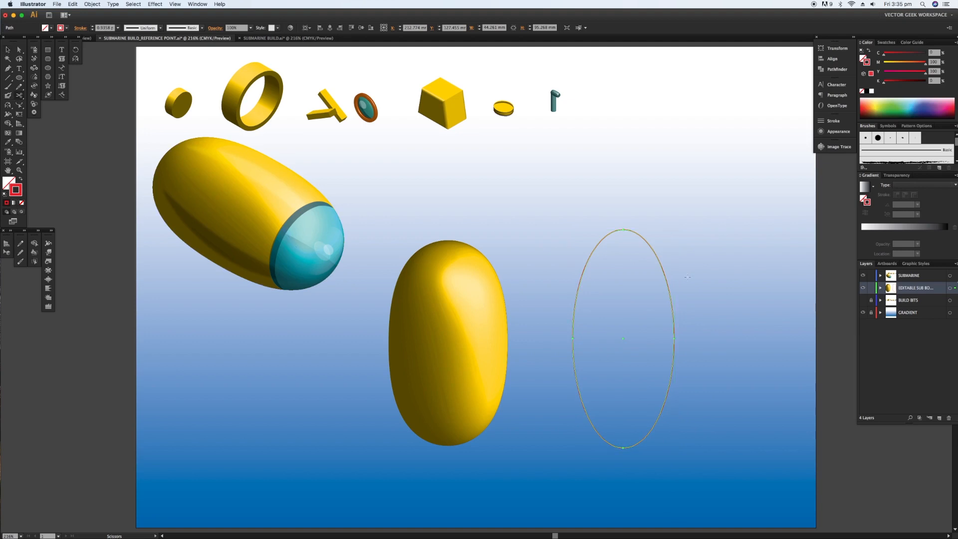
pyautogui.click(623, 229)
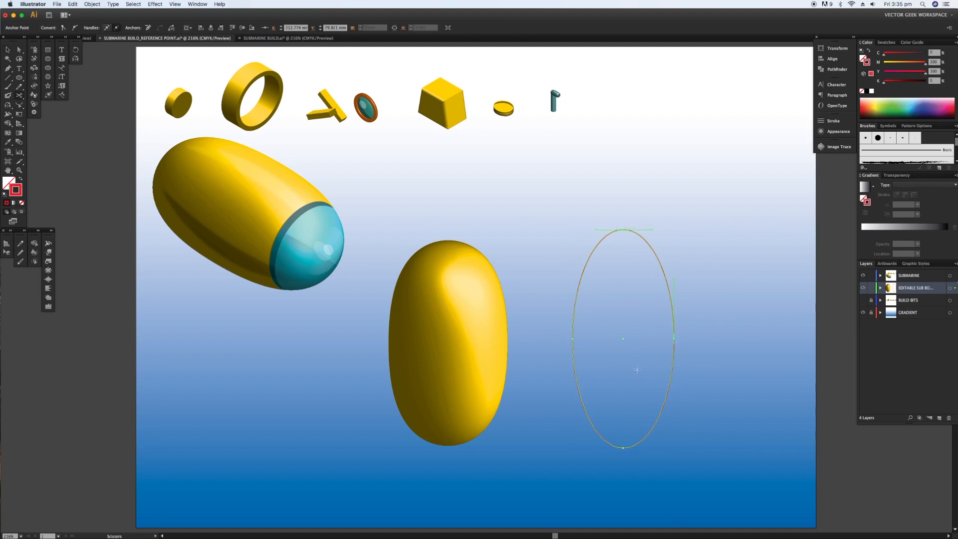
pyautogui.click(624, 447)
pyautogui.click(8, 50)
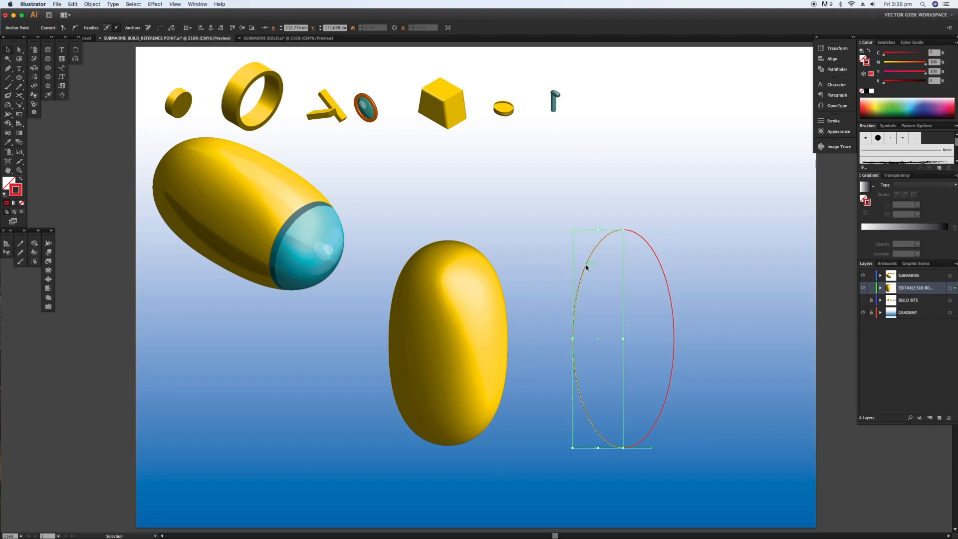
pyautogui.moveTo(586, 267); pyautogui.dragTo(83, 281)
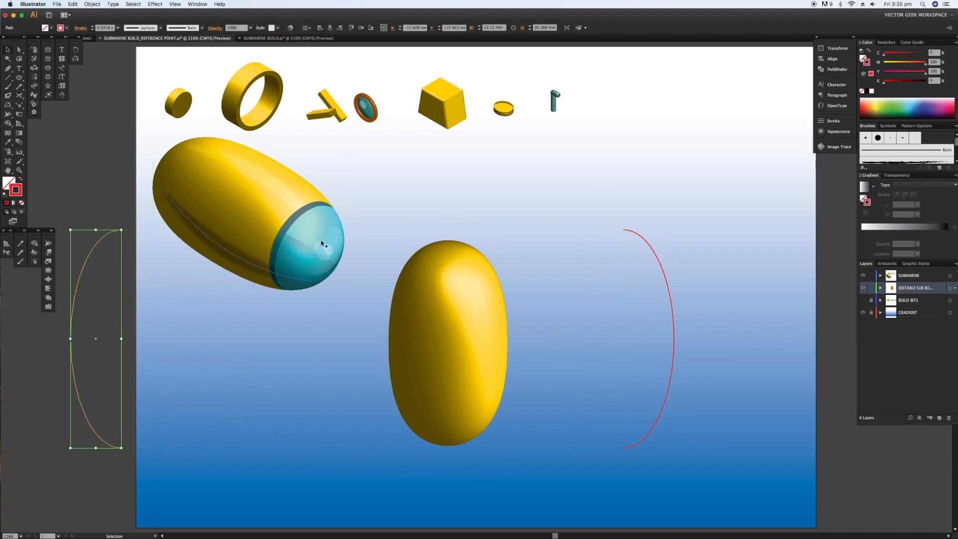
# Give the remaining right half of the ellipse a 3D Revolve effect with the preview on.
pyautogui.click(663, 274)
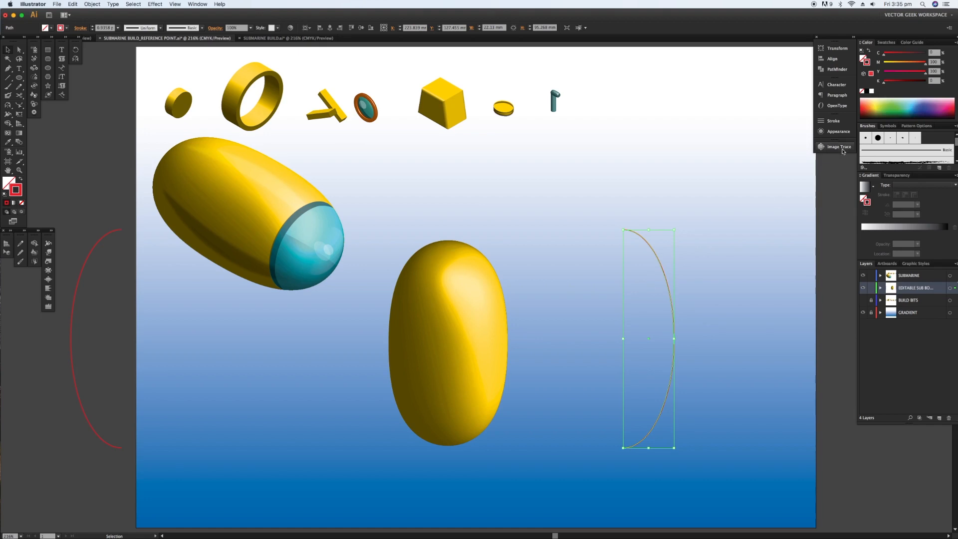
pyautogui.click(838, 132)
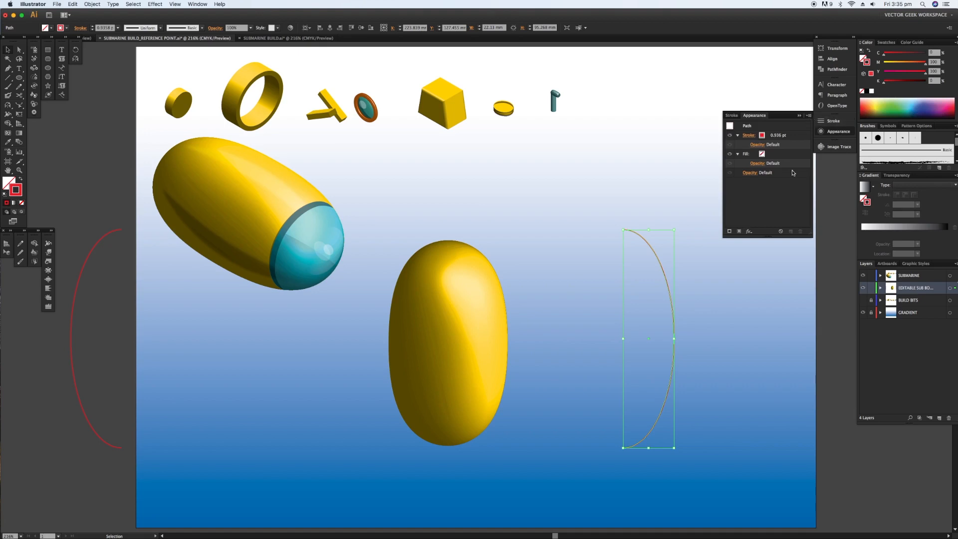
pyautogui.click(749, 232)
pyautogui.moveTo(759, 246)
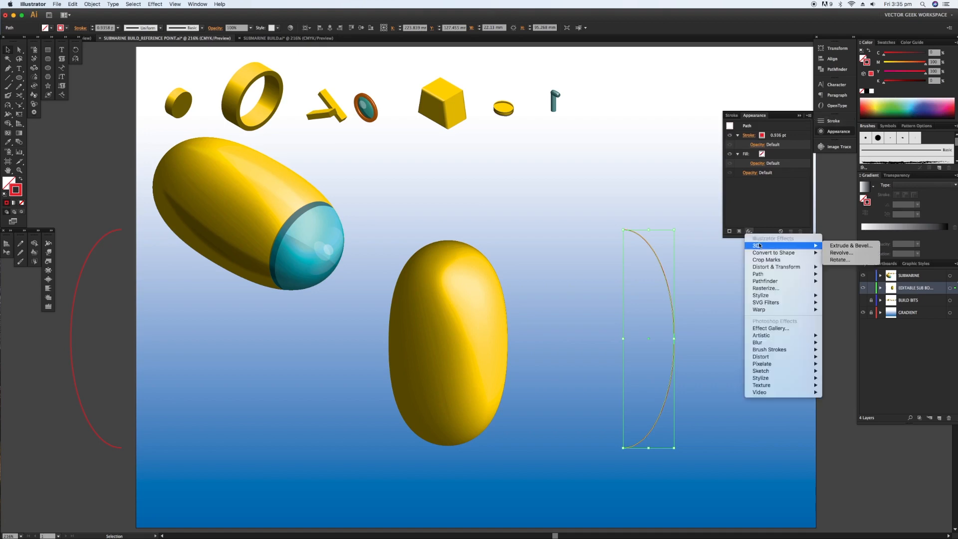
pyautogui.click(843, 254)
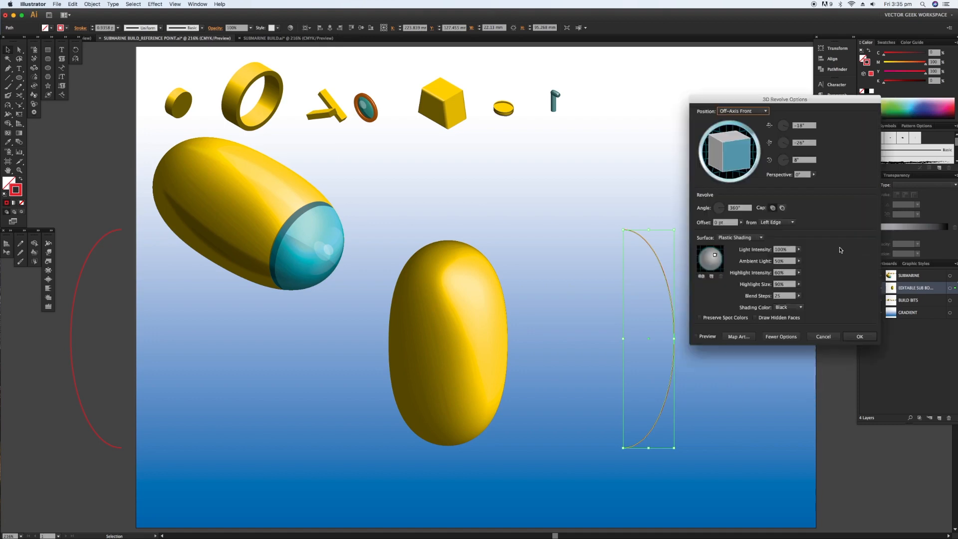
pyautogui.moveTo(799, 99); pyautogui.dragTo(818, 206)
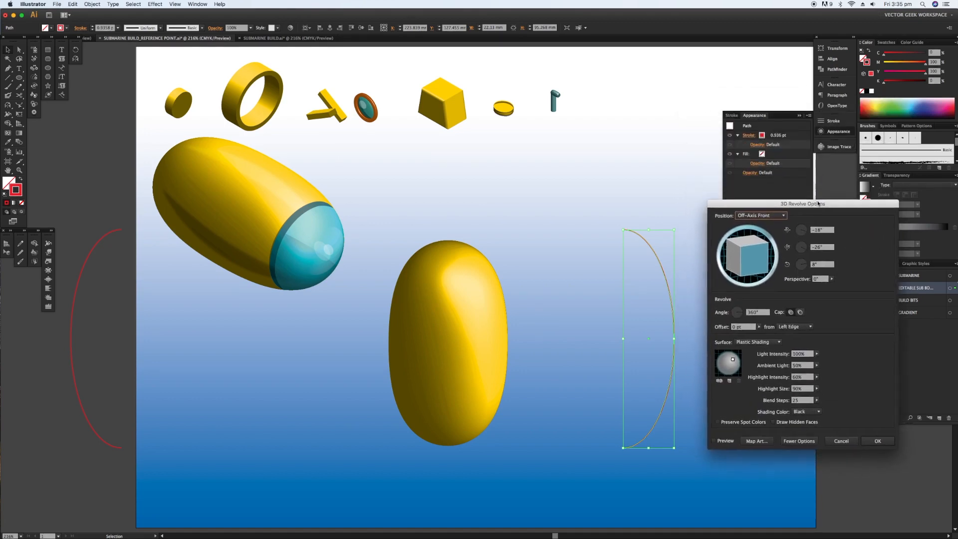
pyautogui.click(716, 444)
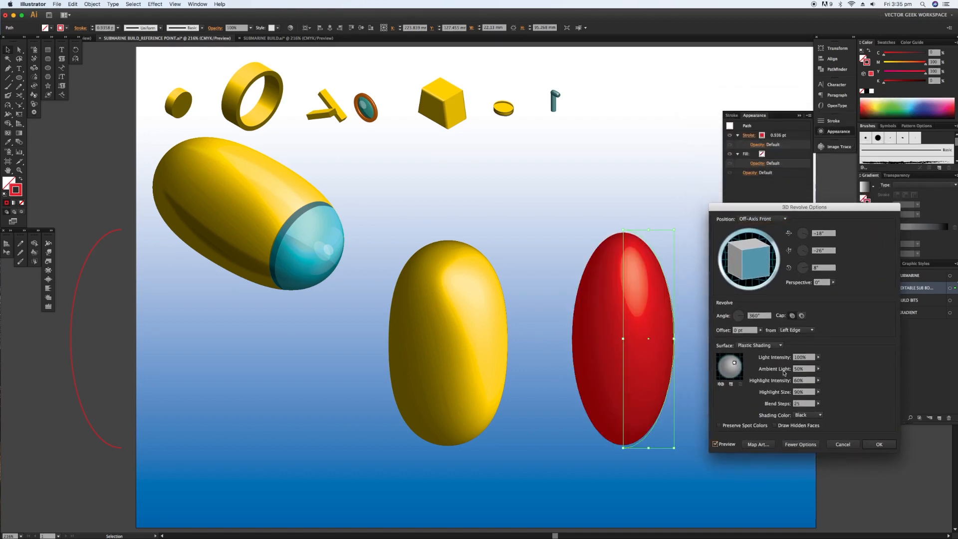
# Set the red revolve's position to Isometric Left and add a second light aimed at the body's right side.
pyautogui.click(772, 219)
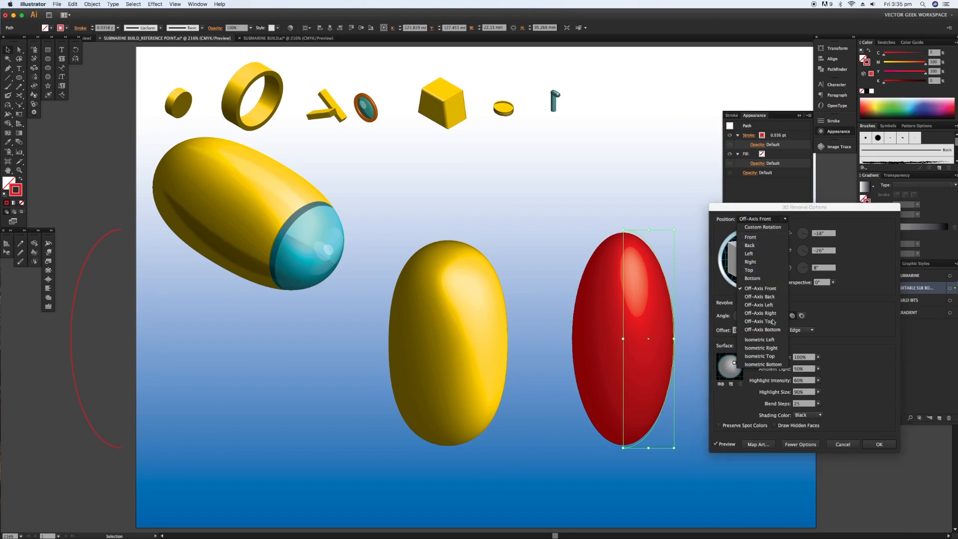
pyautogui.click(767, 339)
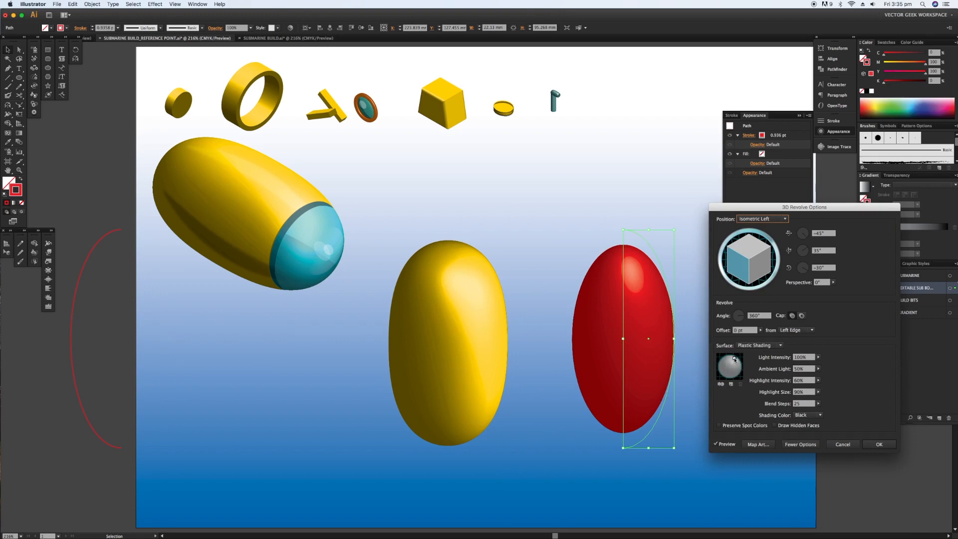
pyautogui.moveTo(734, 358); pyautogui.dragTo(735, 360)
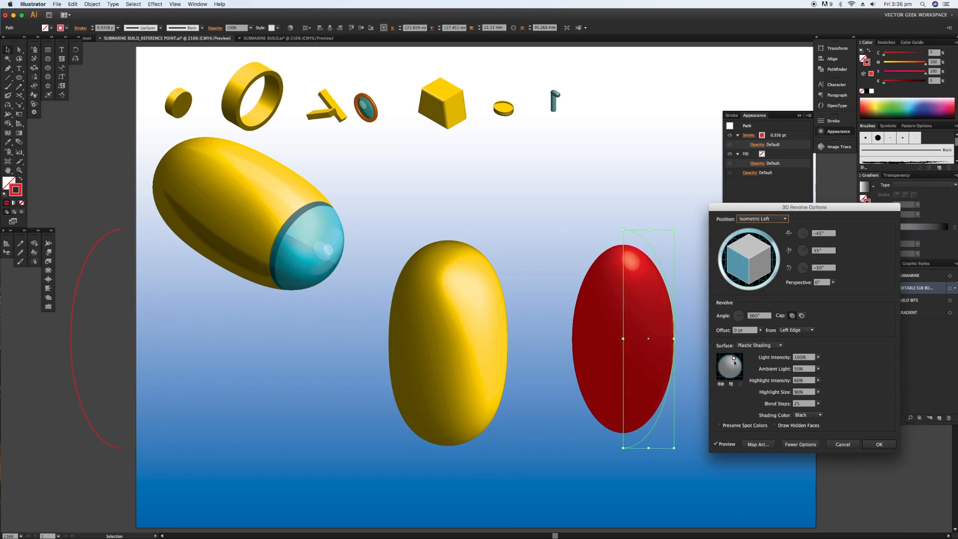
pyautogui.click(731, 384)
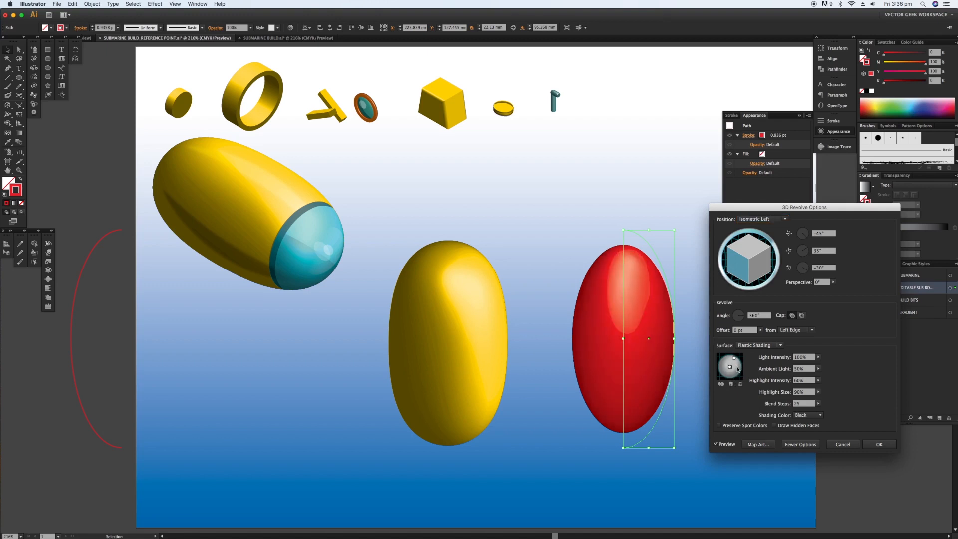
pyautogui.moveTo(731, 368); pyautogui.dragTo(736, 375)
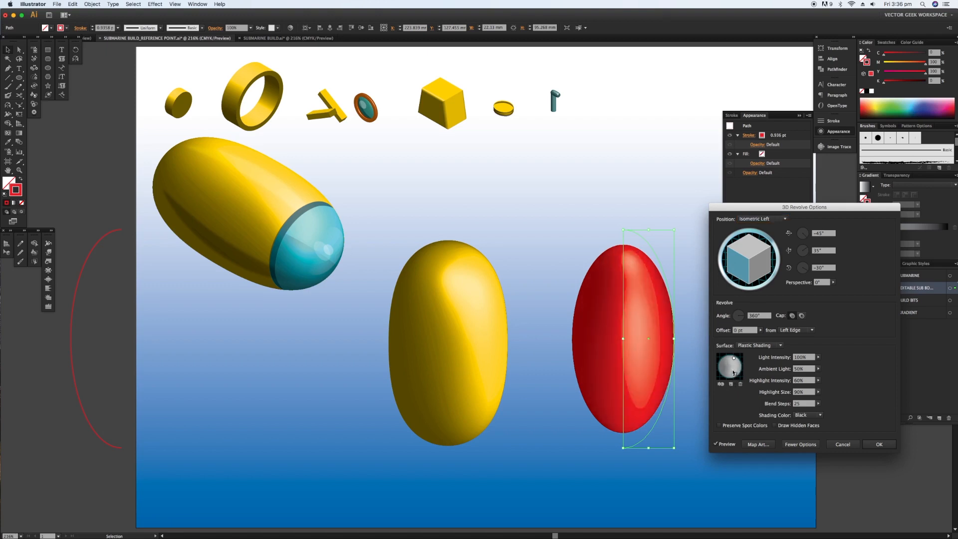
pyautogui.moveTo(735, 358); pyautogui.dragTo(735, 360)
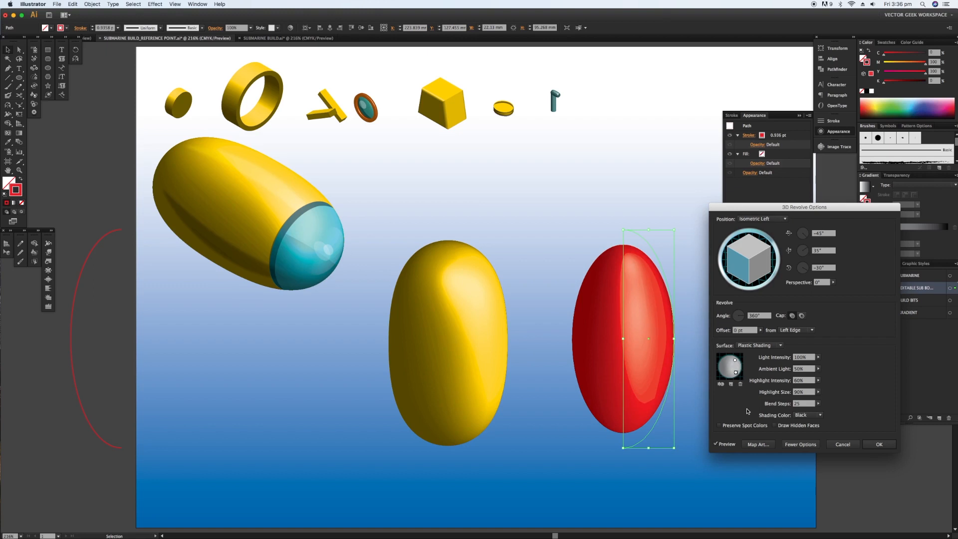
# Set the revolve's ambient light to 30%, apply the effect and deselect the red body.
pyautogui.click(805, 373)
pyautogui.write('30')
pyautogui.press('Tab')
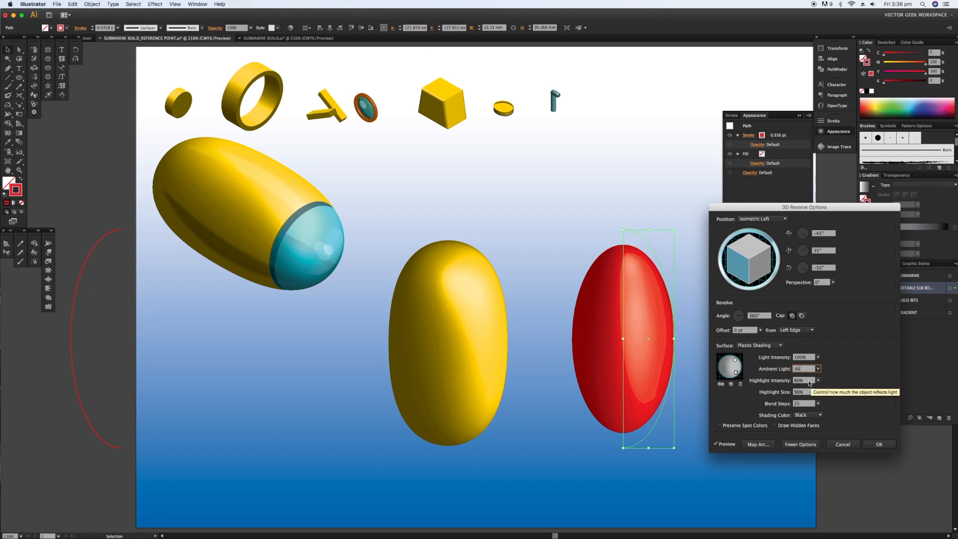
pyautogui.click(879, 444)
pyautogui.click(705, 338)
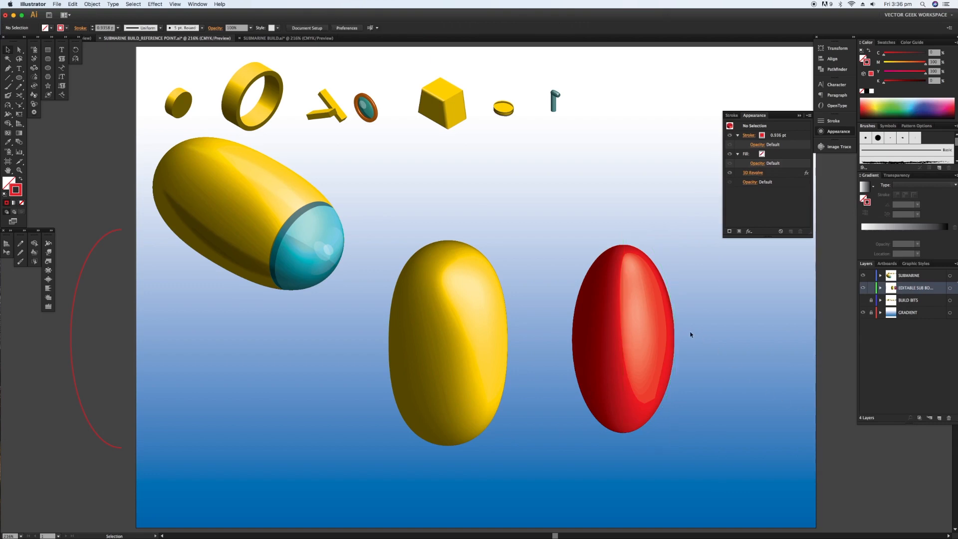
# Select the red body's half-ellipse path in Outline view and lengthen its middle anchor's handles downward with the Convert Anchor Point tool in Preview.
pyautogui.press('super+y')
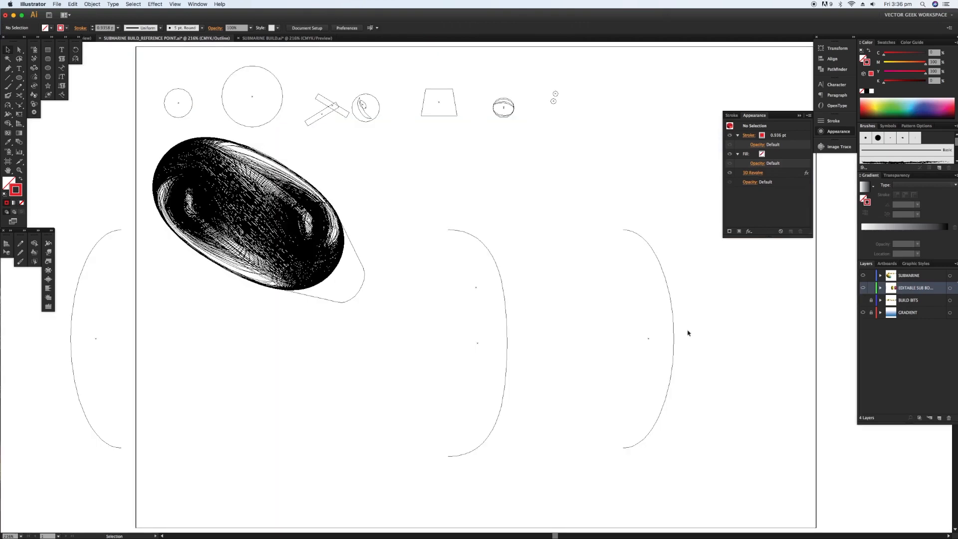
pyautogui.moveTo(687, 323); pyautogui.dragTo(649, 357)
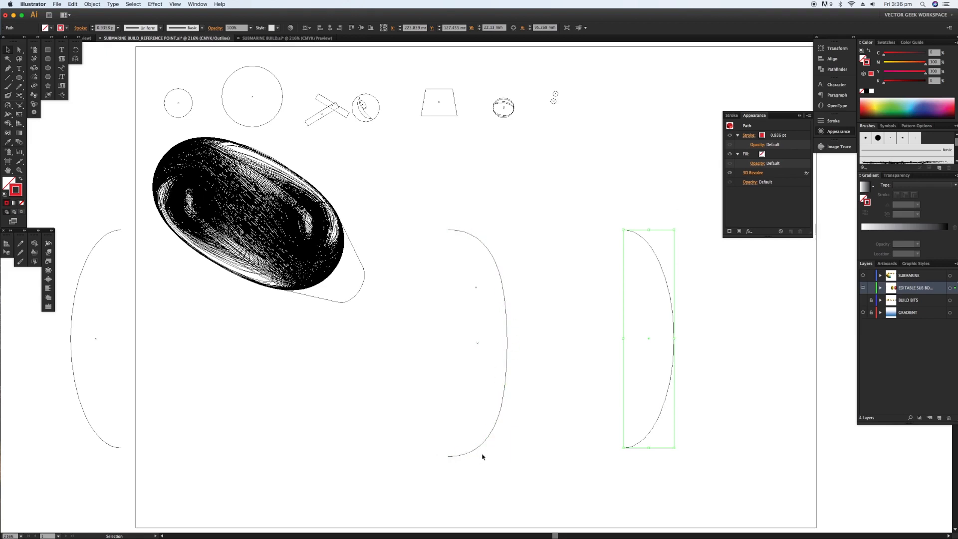
pyautogui.press('super+h')
pyautogui.press('super+y')
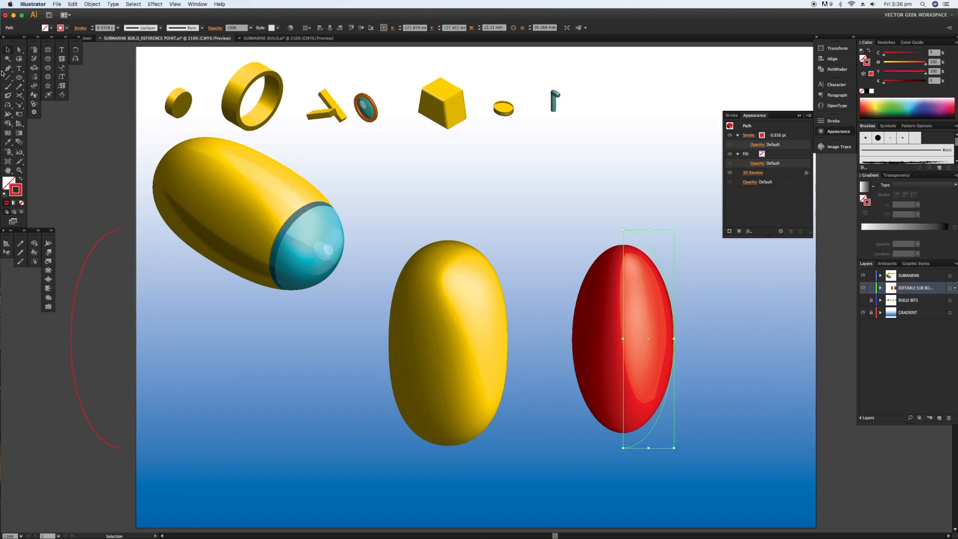
pyautogui.moveTo(8, 68); pyautogui.dragTo(15, 95)
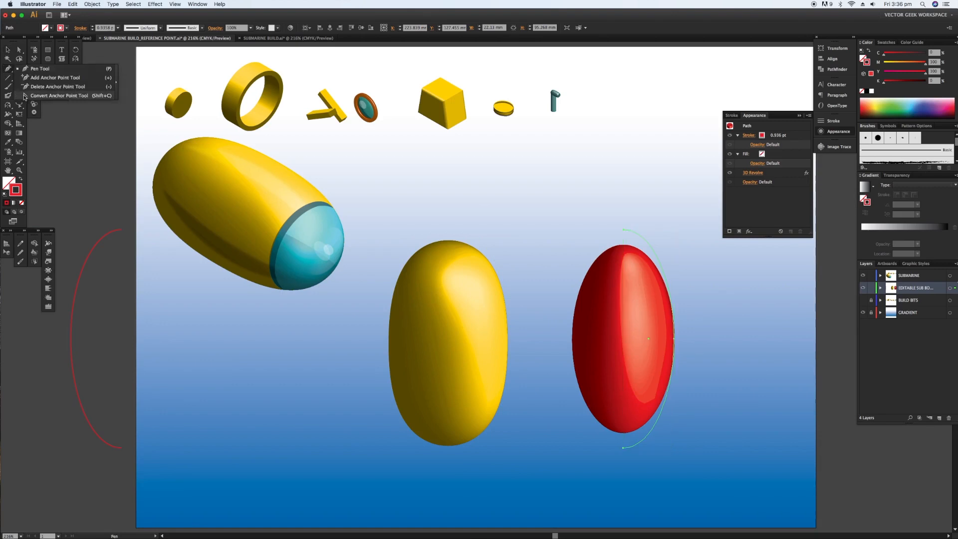
pyautogui.click(25, 95)
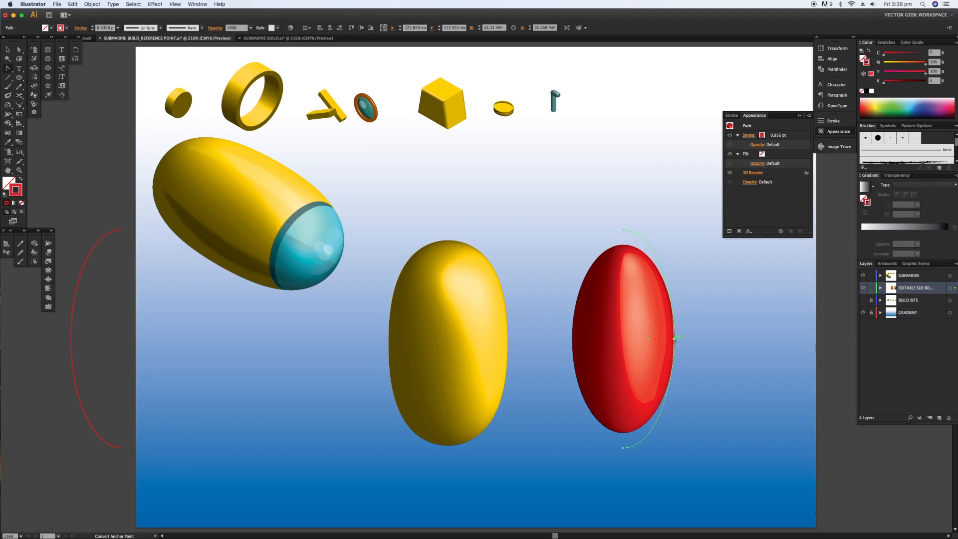
pyautogui.moveTo(674, 338); pyautogui.dragTo(674, 429)
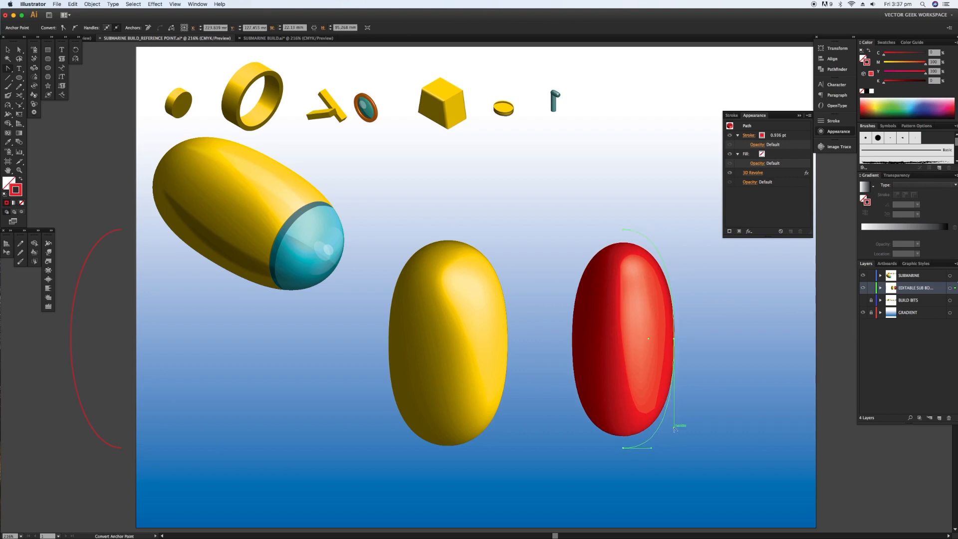
pyautogui.moveTo(674, 428); pyautogui.dragTo(675, 434)
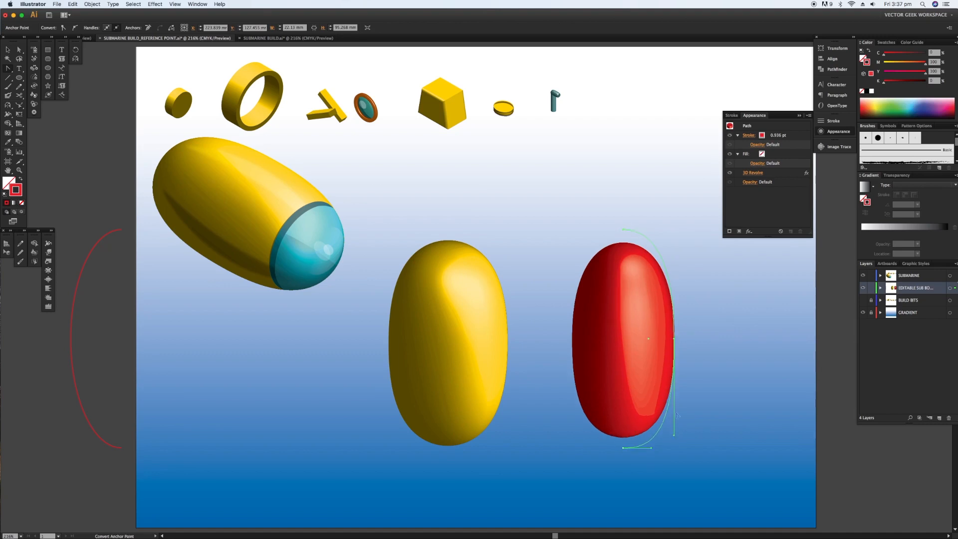
pyautogui.click(674, 338)
pyautogui.press('v')
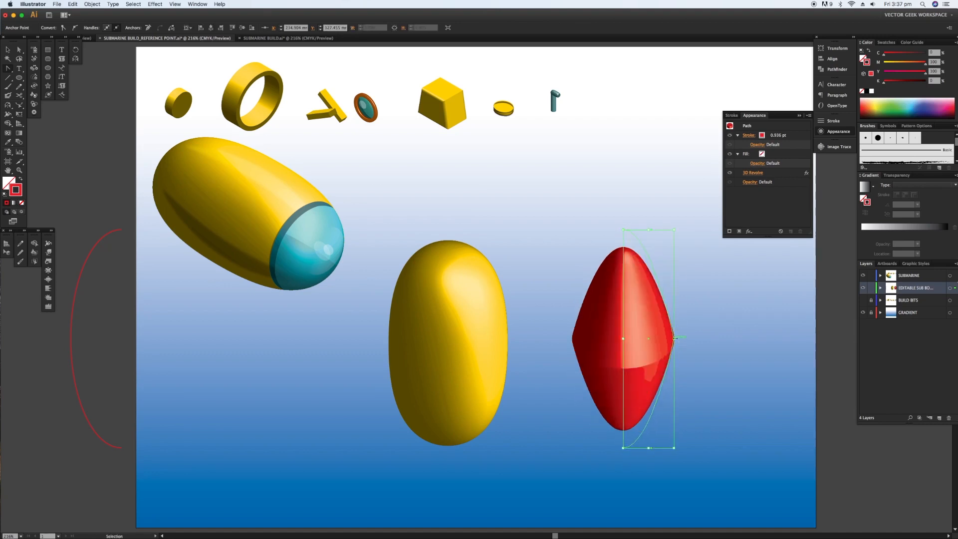
pyautogui.hotkey('shift', 'c')
pyautogui.press('super+z')
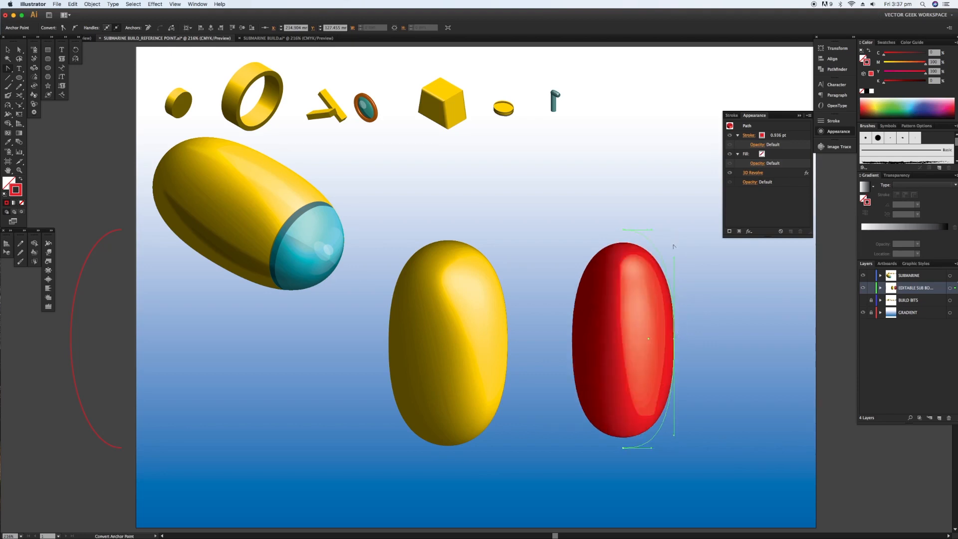
# Extend the middle anchor's upper handle and shift that anchor slightly outward to widen the red body.
pyautogui.moveTo(675, 258); pyautogui.dragTo(675, 245)
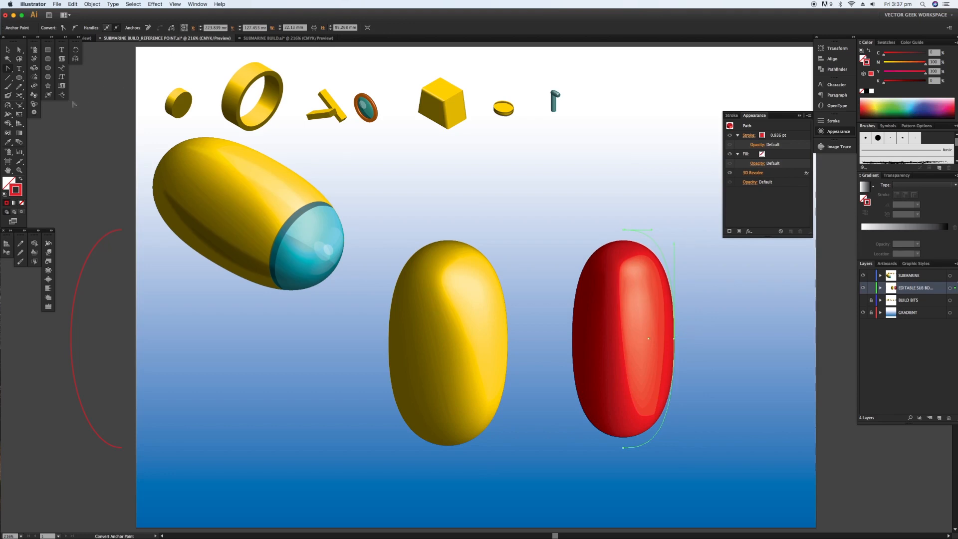
pyautogui.click(19, 50)
pyautogui.moveTo(676, 341); pyautogui.dragTo(678, 341)
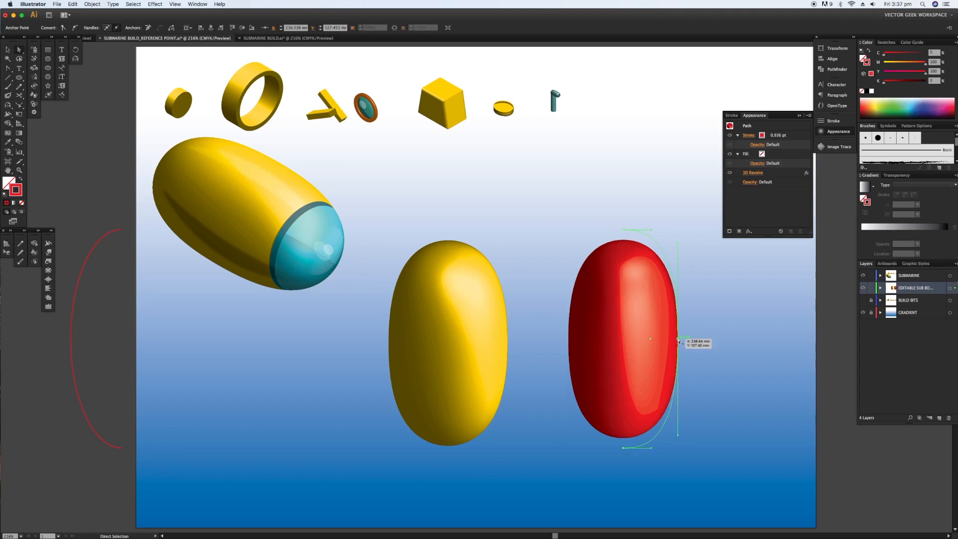
pyautogui.moveTo(678, 340); pyautogui.dragTo(680, 340)
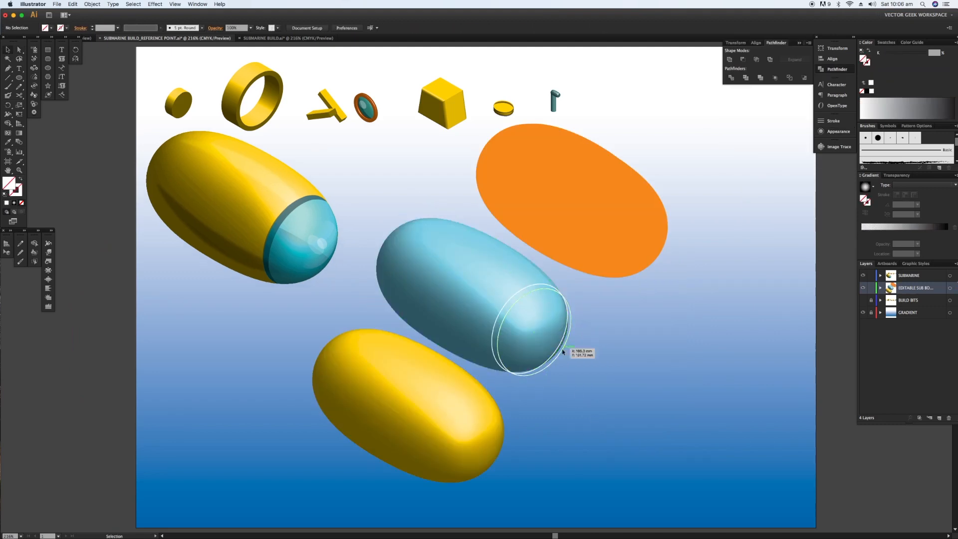
# Select the two overlapping ellipses on the light blue body's nose and give them a white fill with no stroke.
pyautogui.click(562, 348)
pyautogui.press('super+shift+a')
pyautogui.moveTo(451, 220); pyautogui.dragTo(612, 406)
pyautogui.click(447, 245)
pyautogui.keyDown('shift'); pyautogui.click(435, 229); pyautogui.keyUp('shift')
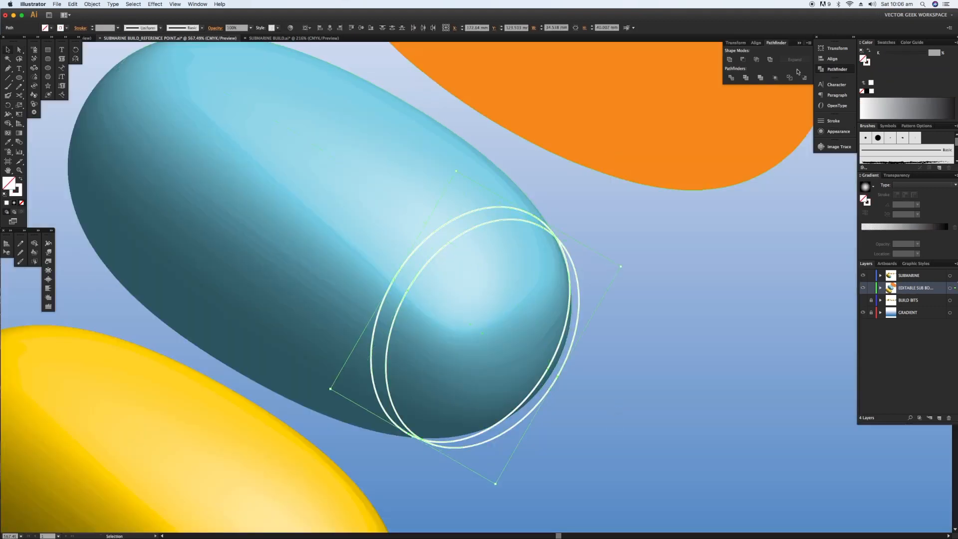
pyautogui.click(867, 62)
pyautogui.click(862, 91)
pyautogui.click(871, 82)
# Set the fill opacity of the two white nose ellipses to 30%.
pyautogui.click(839, 132)
pyautogui.click(757, 163)
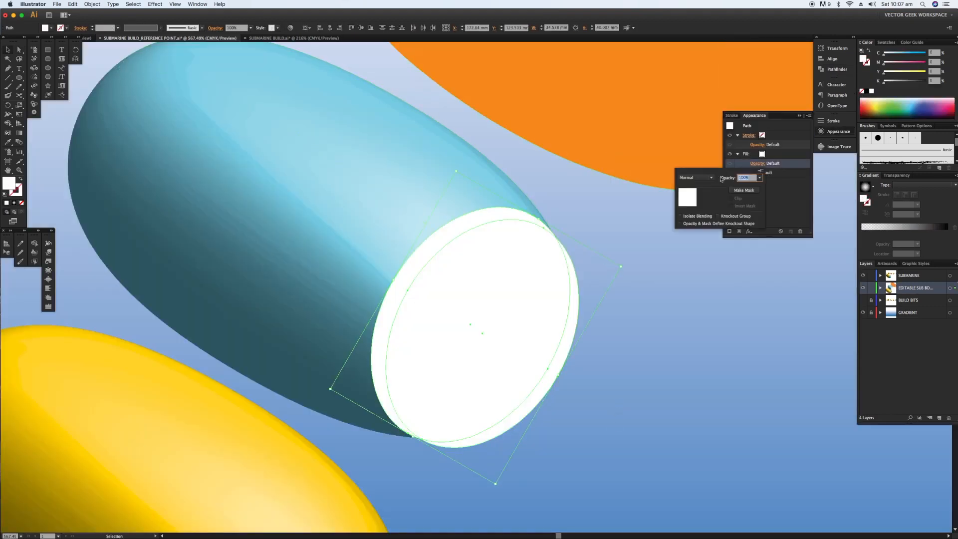
pyautogui.write('51')
pyautogui.press('Return')
pyautogui.write('30')
pyautogui.press('Return')
# Fine-tune the size and position of the two translucent ellipses so they fit the light blue body's nose.
pyautogui.moveTo(321, 186); pyautogui.dragTo(494, 295)
pyautogui.moveTo(453, 434); pyautogui.dragTo(417, 372)
pyautogui.moveTo(393, 457); pyautogui.dragTo(387, 455)
pyautogui.moveTo(637, 116); pyautogui.dragTo(577, 127)
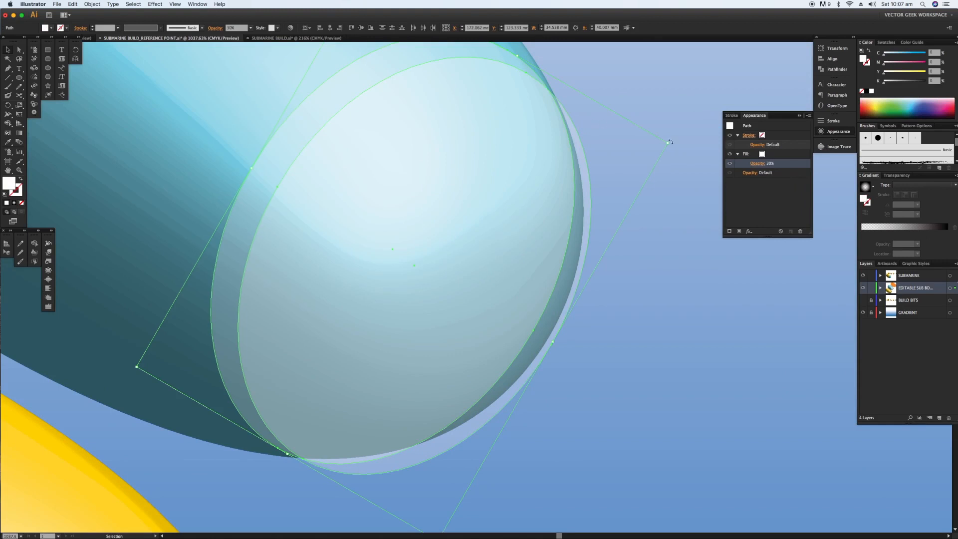
pyautogui.moveTo(670, 142); pyautogui.dragTo(688, 154)
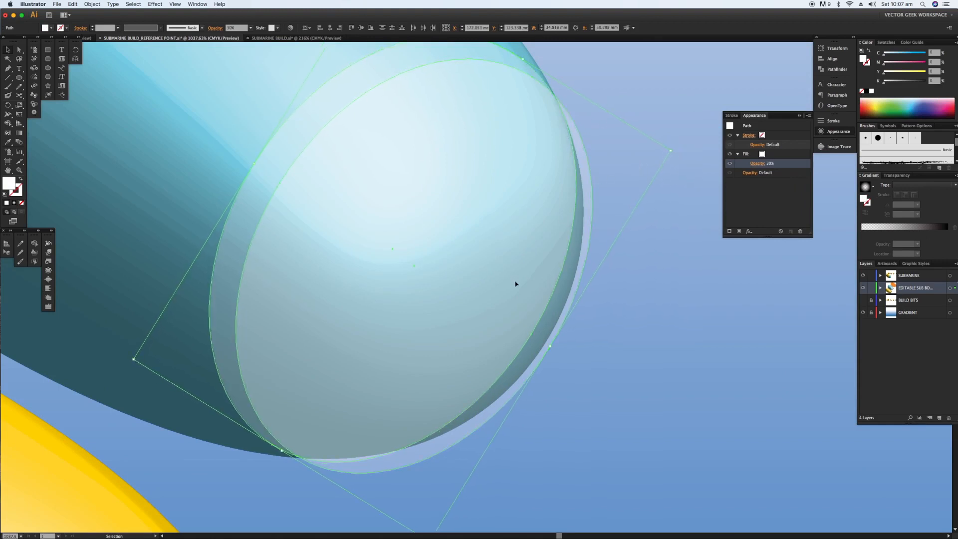
pyautogui.moveTo(515, 283); pyautogui.dragTo(517, 285)
pyautogui.moveTo(533, 78); pyautogui.dragTo(576, 106)
pyautogui.moveTo(476, 310); pyautogui.dragTo(476, 310)
pyautogui.press('super+0')
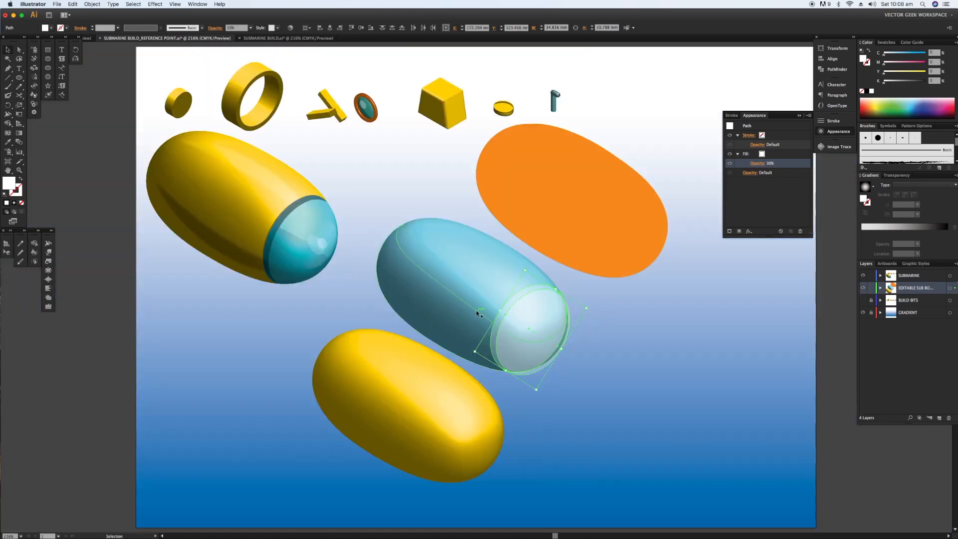
pyautogui.moveTo(492, 365); pyautogui.dragTo(524, 383)
pyautogui.press('super+0')
pyautogui.moveTo(480, 329); pyautogui.dragTo(577, 369)
pyautogui.moveTo(632, 436); pyautogui.dragTo(632, 436)
pyautogui.press('super+0')
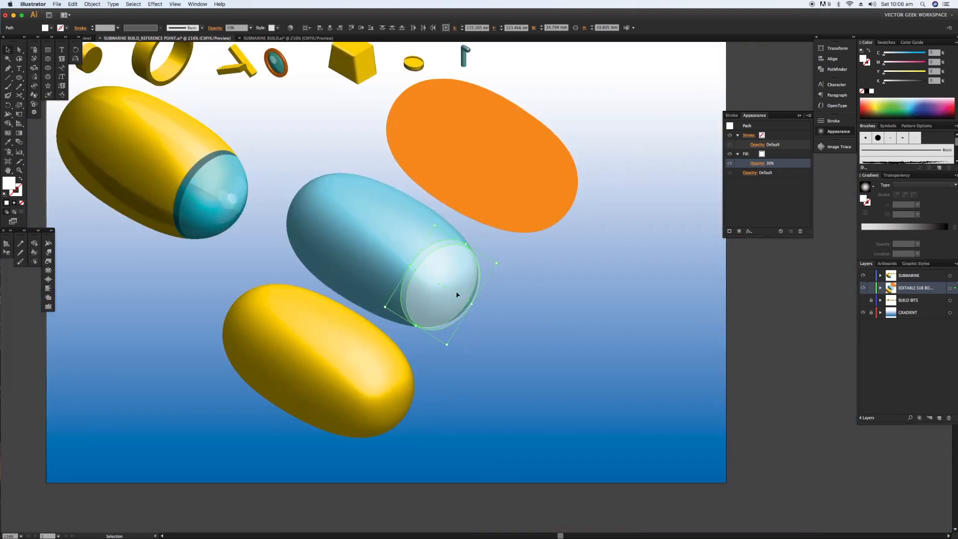
# Duplicate the ellipse pair beside the light blue body and set the original pair's fill opacity to 100%.
pyautogui.moveTo(458, 295); pyautogui.dragTo(568, 360)
pyautogui.click(450, 256)
pyautogui.keyDown('shift'); pyautogui.click(478, 268); pyautogui.keyUp('shift')
pyautogui.click(757, 164)
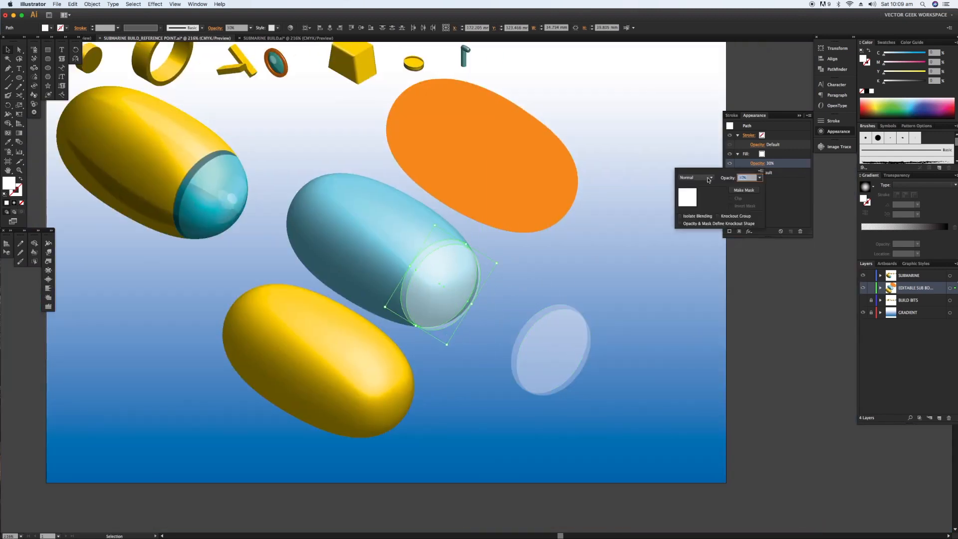
pyautogui.click(759, 178)
pyautogui.click(770, 267)
# Set the duplicated ellipse pair's fill opacity to 100% and change it to white outlines with no fill.
pyautogui.click(529, 332)
pyautogui.click(757, 163)
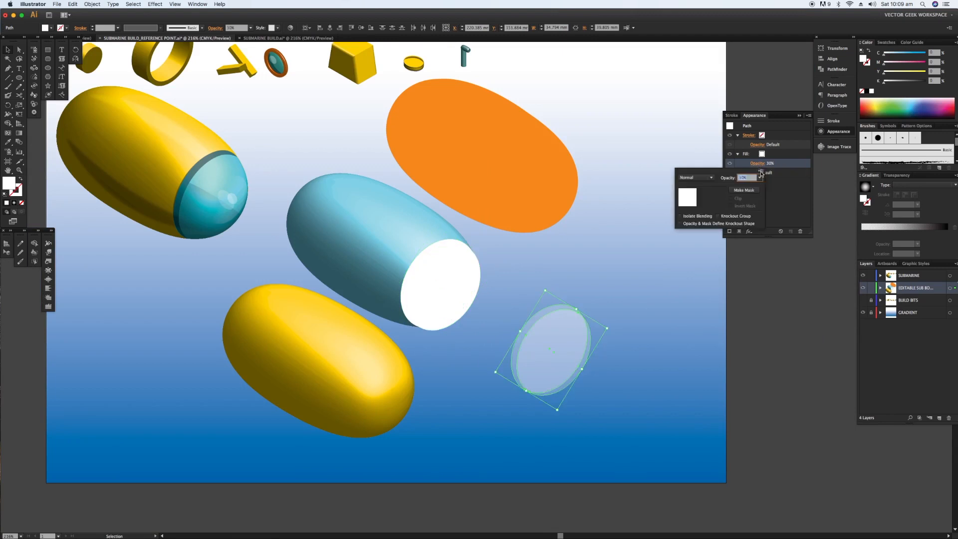
pyautogui.click(759, 178)
pyautogui.click(770, 268)
pyautogui.click(862, 92)
# Change the original ellipse pair on the nose to white outlines with no fill and deselect it.
pyautogui.click(438, 252)
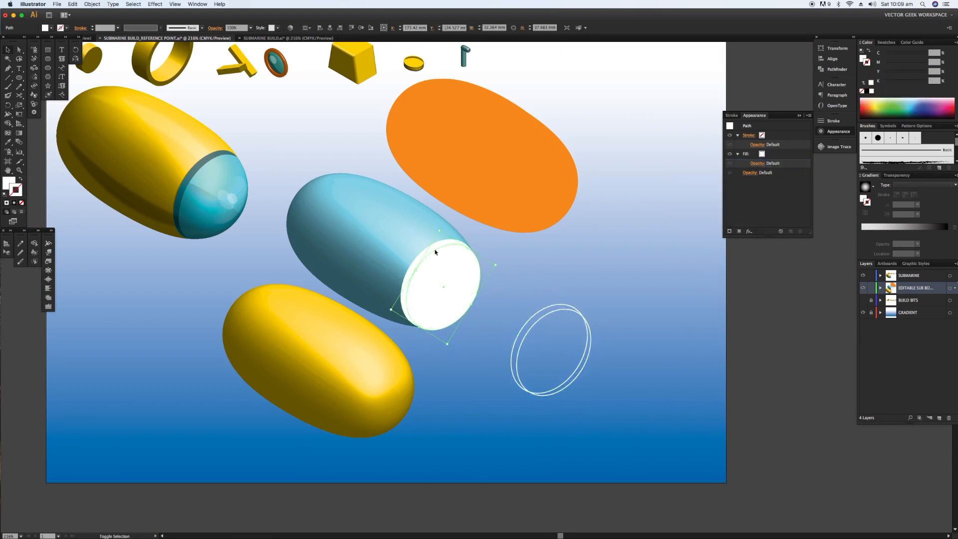
pyautogui.click(862, 91)
pyautogui.click(867, 63)
pyautogui.click(562, 274)
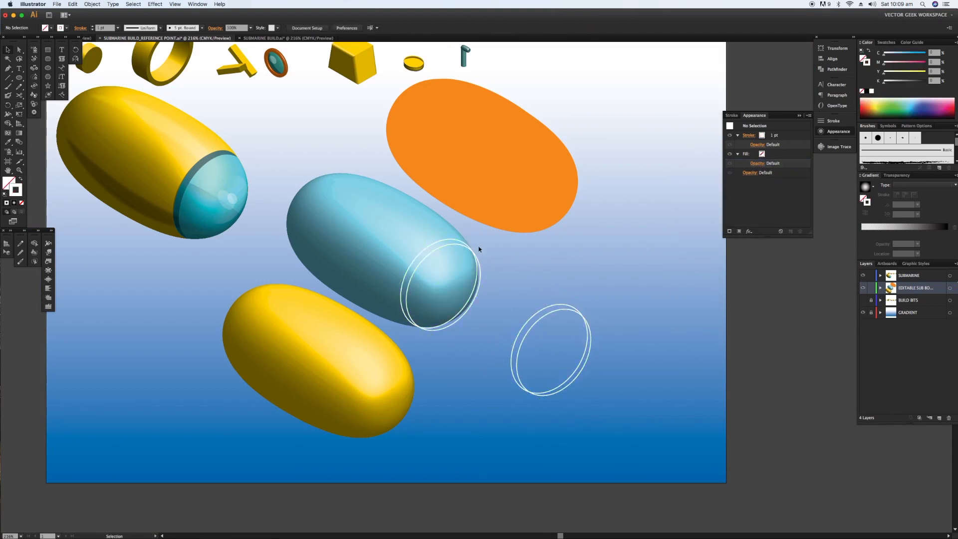
# Divide the two nose ellipses with Pathfinder and ungroup the resulting pieces.
pyautogui.moveTo(281, 165); pyautogui.dragTo(542, 347)
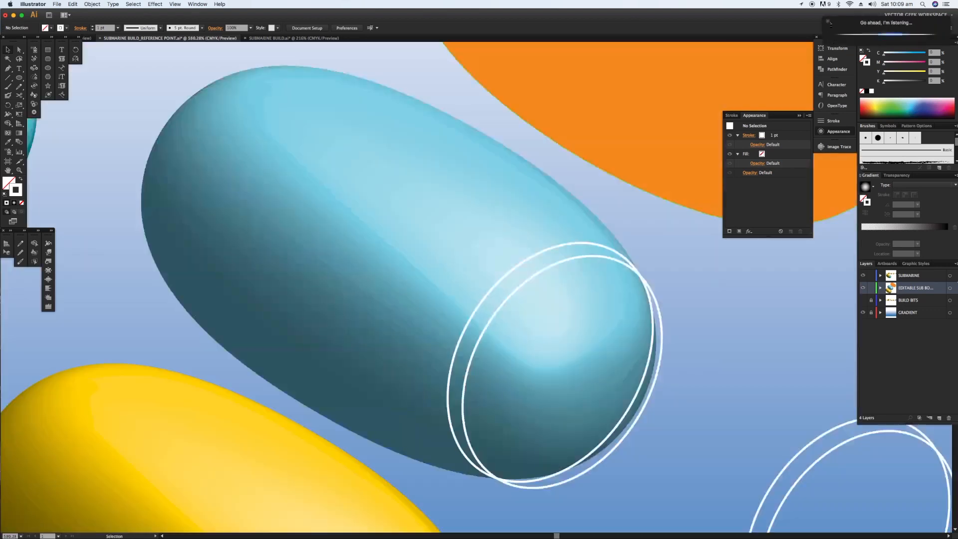
pyautogui.moveTo(707, 397); pyautogui.dragTo(649, 359)
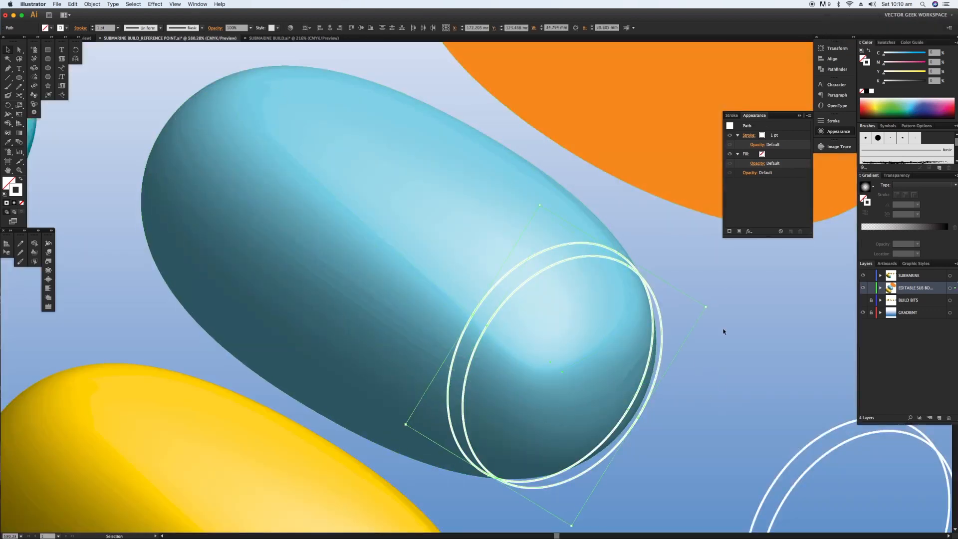
pyautogui.click(837, 69)
pyautogui.click(731, 78)
pyautogui.rightClick(599, 336)
pyautogui.click(629, 374)
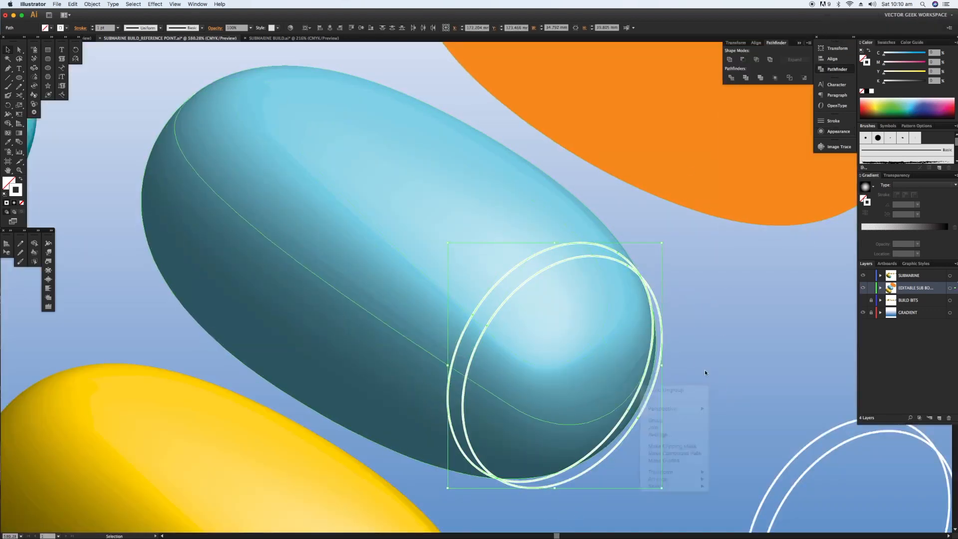
pyautogui.click(705, 370)
pyautogui.click(649, 362)
pyautogui.press('Delete')
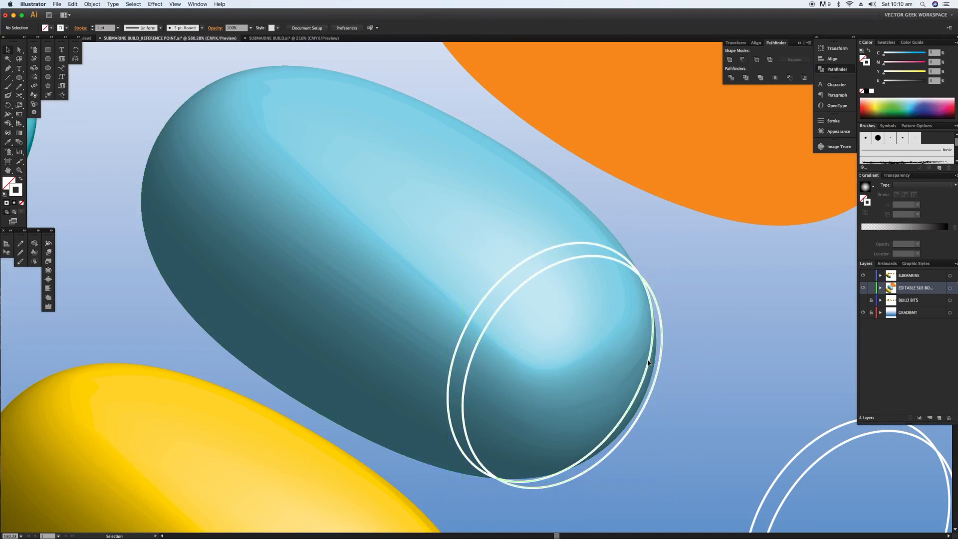
pyautogui.moveTo(649, 363); pyautogui.dragTo(704, 393)
pyautogui.press('super+z')
# Remove the outlines from the divided nose ellipse pieces and fill them with white.
pyautogui.keyDown('shift'); pyautogui.click(609, 252); pyautogui.keyUp('shift')
pyautogui.click(862, 91)
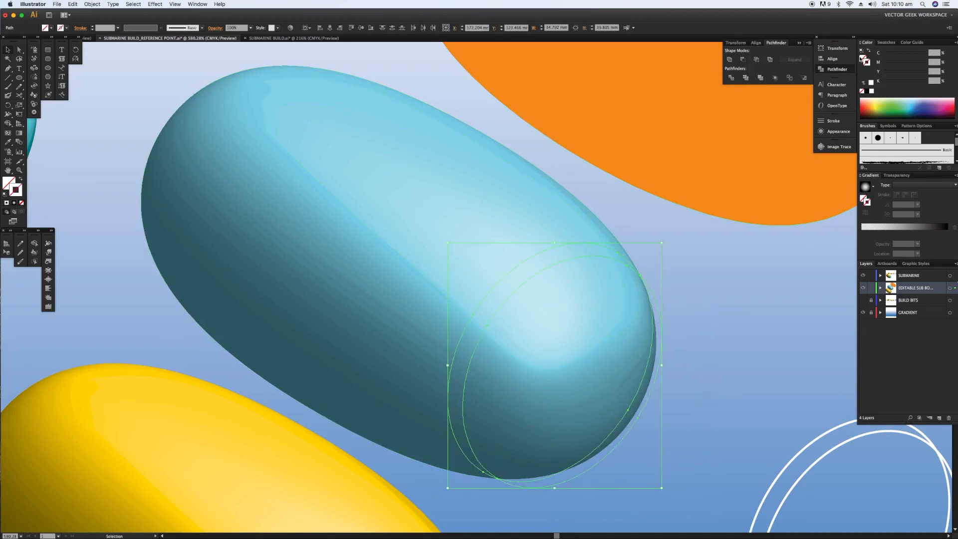
pyautogui.click(862, 59)
pyautogui.click(871, 91)
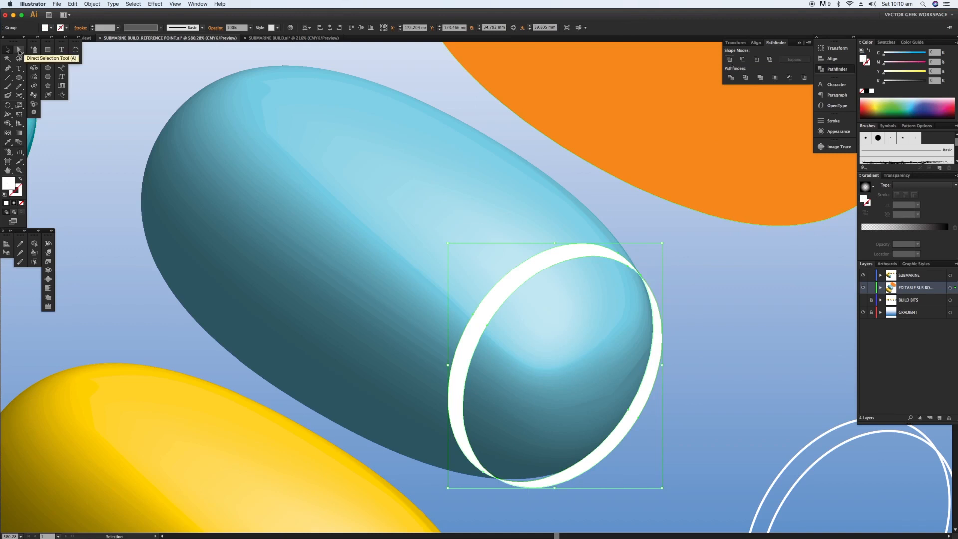
# Delete the inner edges of the two white ring pieces so that they fill the whole nose ellipse.
pyautogui.click(19, 50)
pyautogui.click(488, 330)
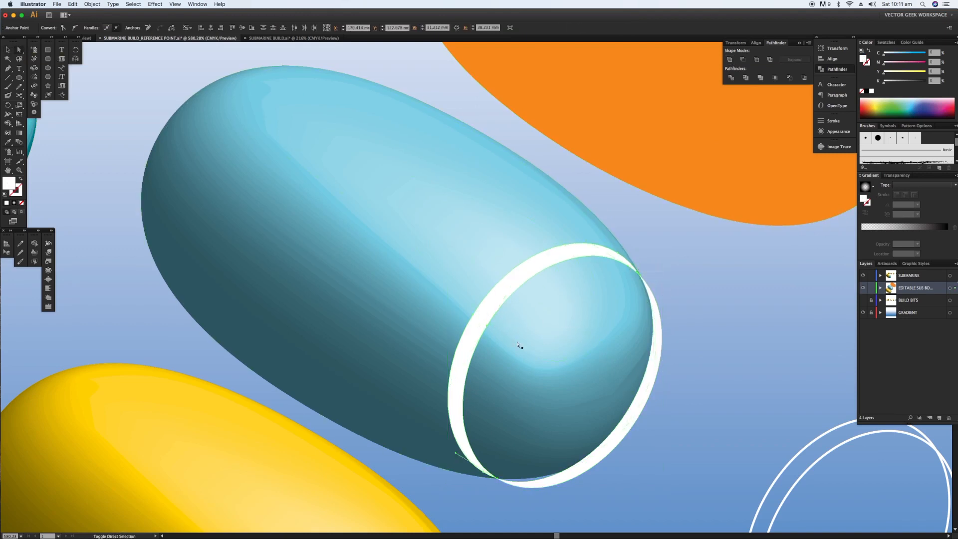
pyautogui.rightClick(505, 296)
pyautogui.press('Delete')
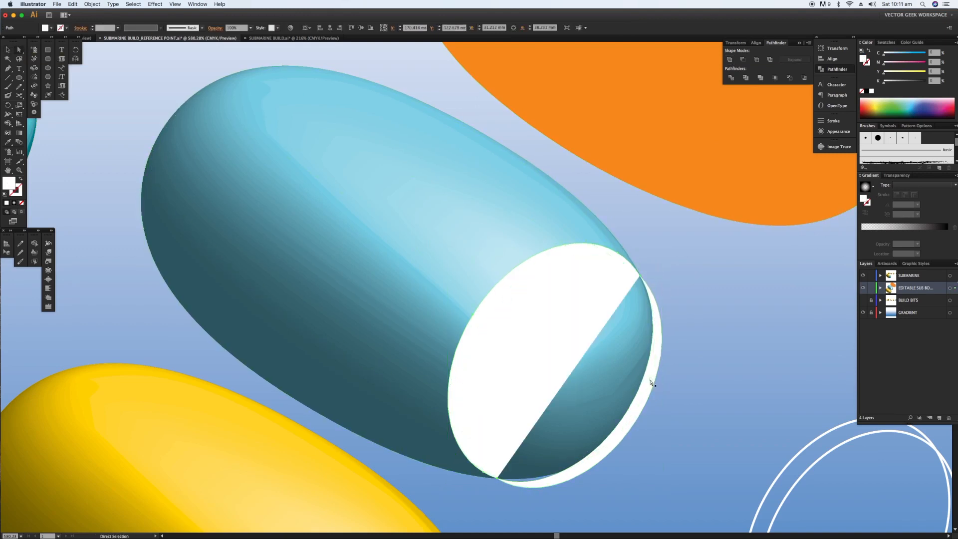
pyautogui.click(631, 411)
pyautogui.press('Delete')
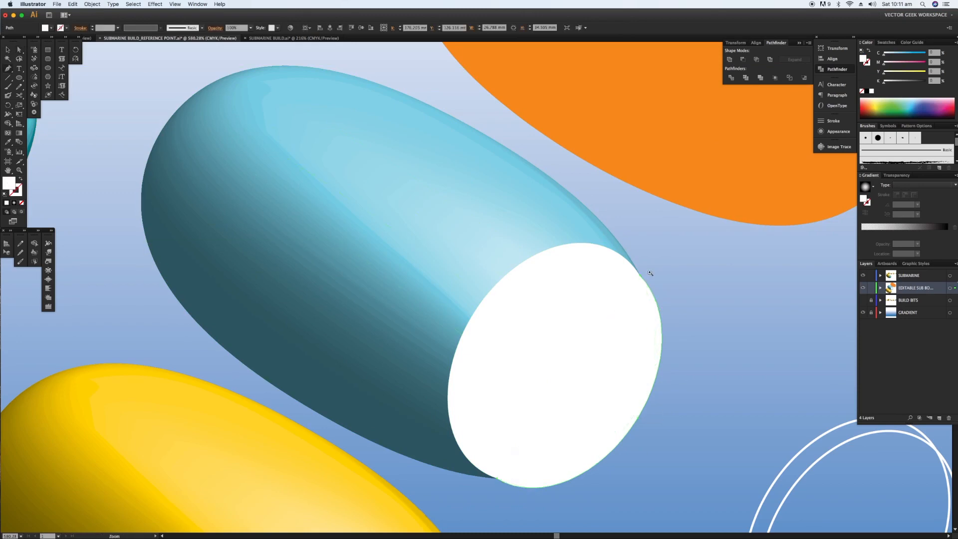
# Clip the light blue body with the white nose ellipse and place the clipped nose on the front end of the yellow body.
pyautogui.moveTo(619, 253); pyautogui.dragTo(673, 313)
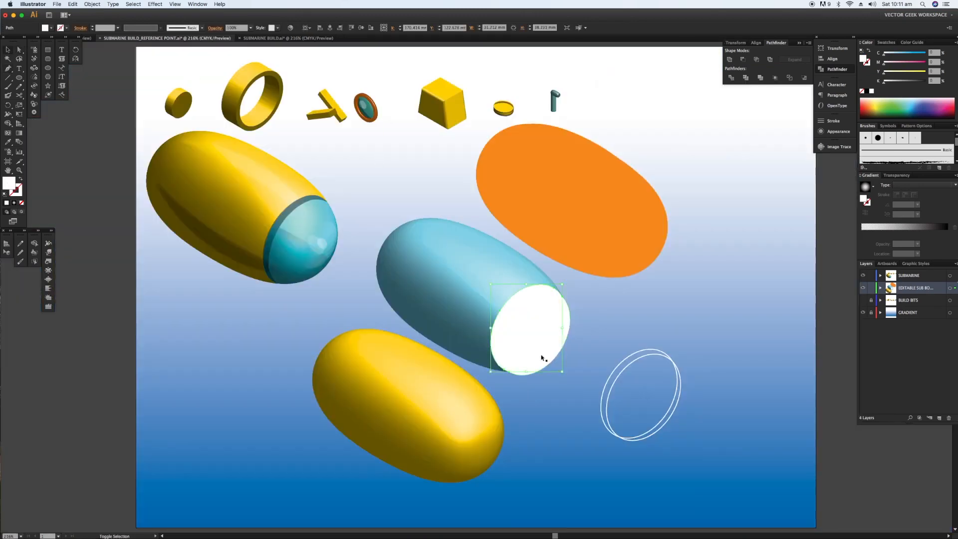
pyautogui.keyDown('shift'); pyautogui.click(543, 357); pyautogui.keyUp('shift')
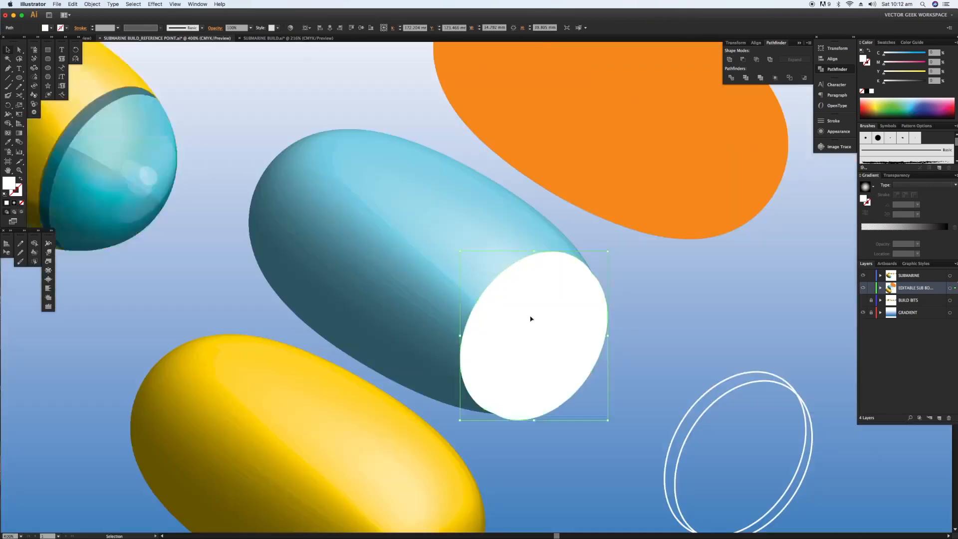
pyautogui.rightClick(531, 319)
pyautogui.click(624, 418)
pyautogui.keyDown('shift'); pyautogui.click(405, 207); pyautogui.keyUp('shift')
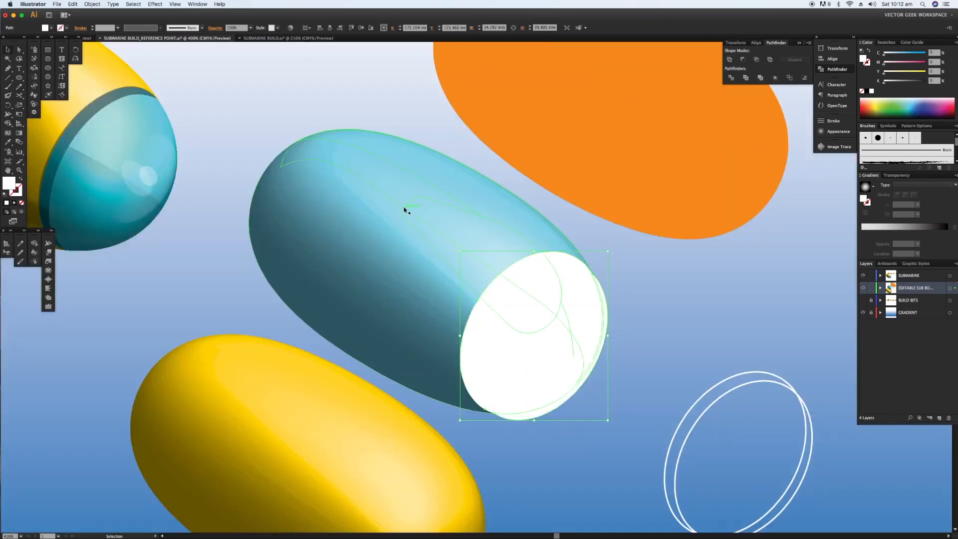
pyautogui.rightClick(514, 306)
pyautogui.click(544, 344)
pyautogui.scroll(-5, 577, 208)
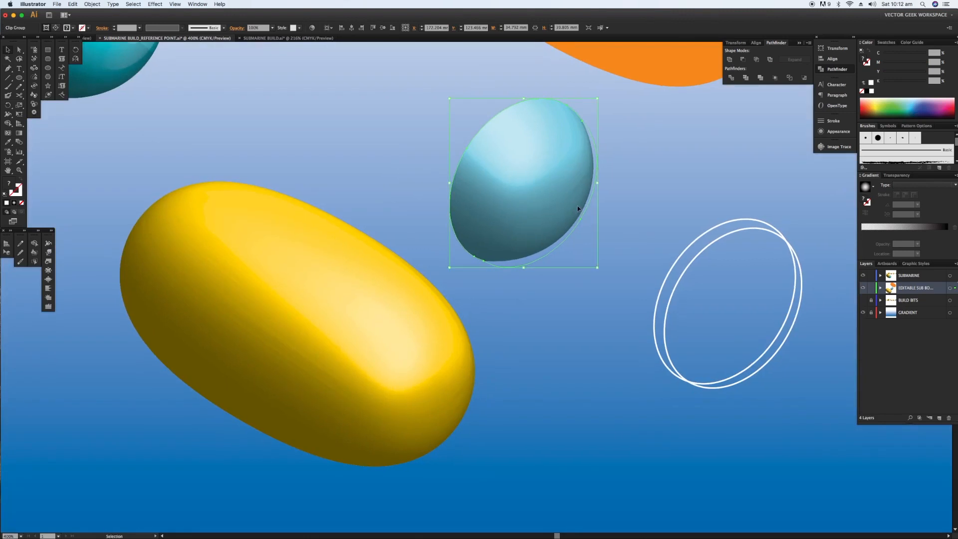
pyautogui.moveTo(577, 202); pyautogui.dragTo(458, 406)
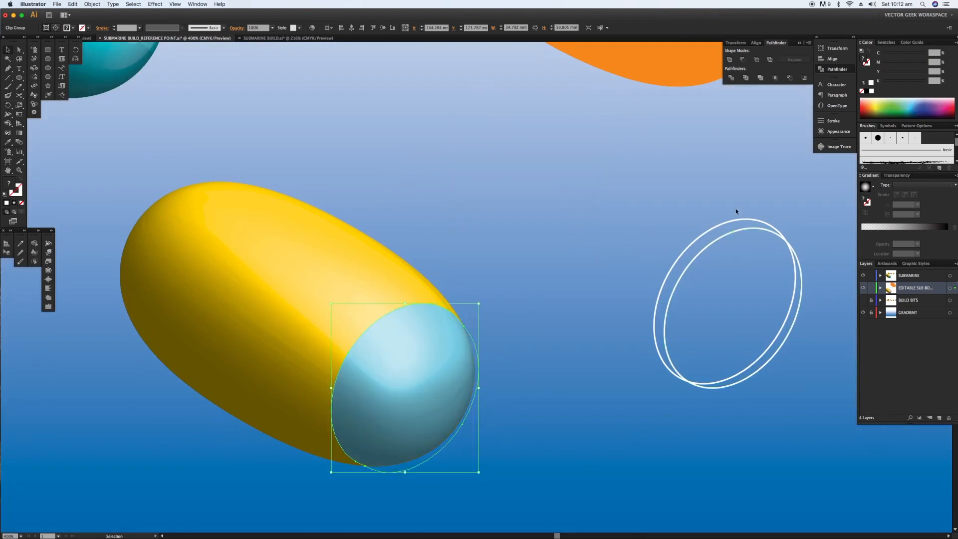
# Divide and ungroup the spare ellipse outlines, and place their crescent piece in front along the blue nose's rear edge.
pyautogui.moveTo(737, 210); pyautogui.dragTo(399, 313)
pyautogui.click(732, 78)
pyautogui.rightClick(732, 233)
pyautogui.click(755, 278)
pyautogui.rightClick(382, 325)
pyautogui.moveTo(410, 426)
pyautogui.click(471, 426)
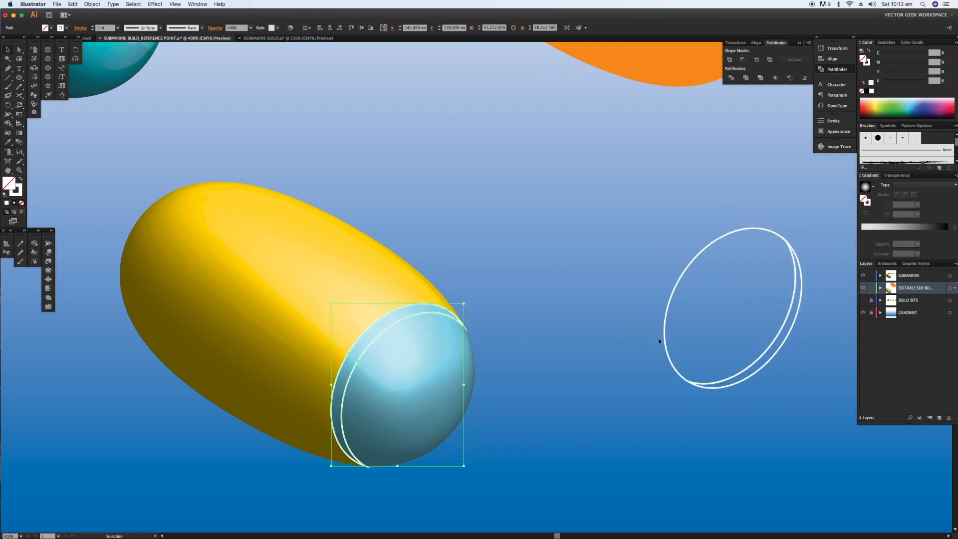
# Remove the crescent's outline and fill it with black.
pyautogui.click(867, 62)
pyautogui.click(862, 91)
pyautogui.click(863, 59)
pyautogui.click(868, 92)
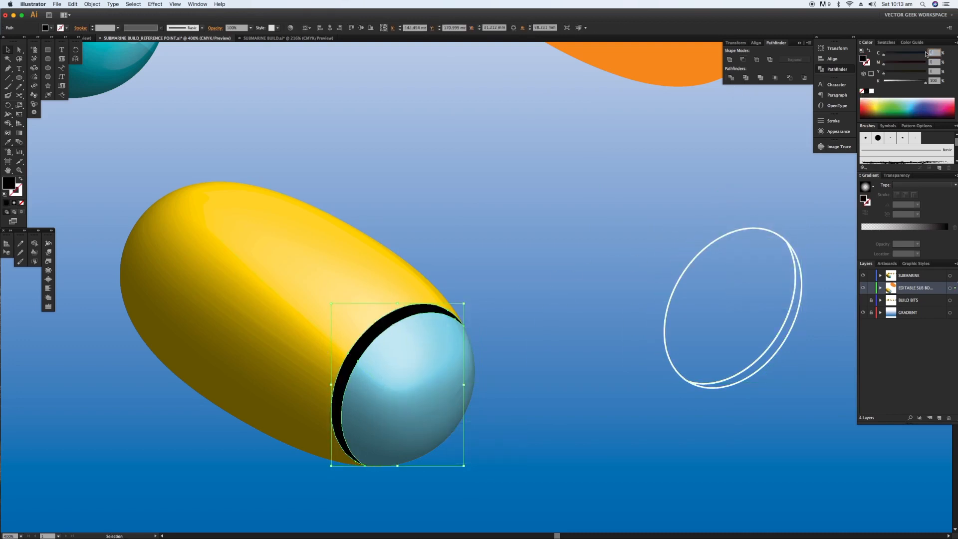
# Set the crescent's fill to 50% opacity with the Multiply blend mode and deselect it.
pyautogui.click(828, 133)
pyautogui.click(755, 165)
pyautogui.click(759, 178)
pyautogui.click(768, 228)
pyautogui.click(704, 178)
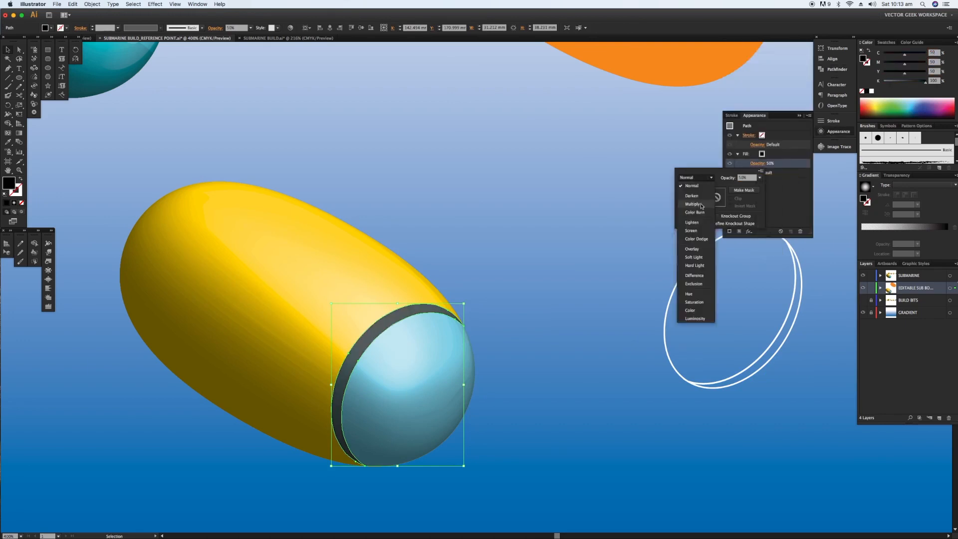
pyautogui.click(701, 206)
pyautogui.click(519, 287)
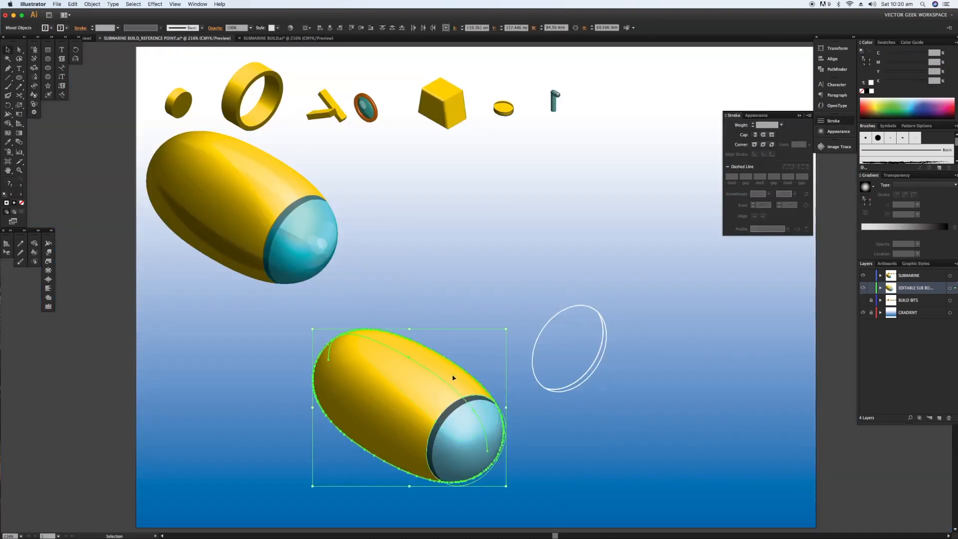
# Duplicate the yellow body with its nose ellipse above the original and ungroup the copied body.
pyautogui.moveTo(453, 381); pyautogui.dragTo(509, 226)
pyautogui.click(610, 353)
pyautogui.click(502, 235)
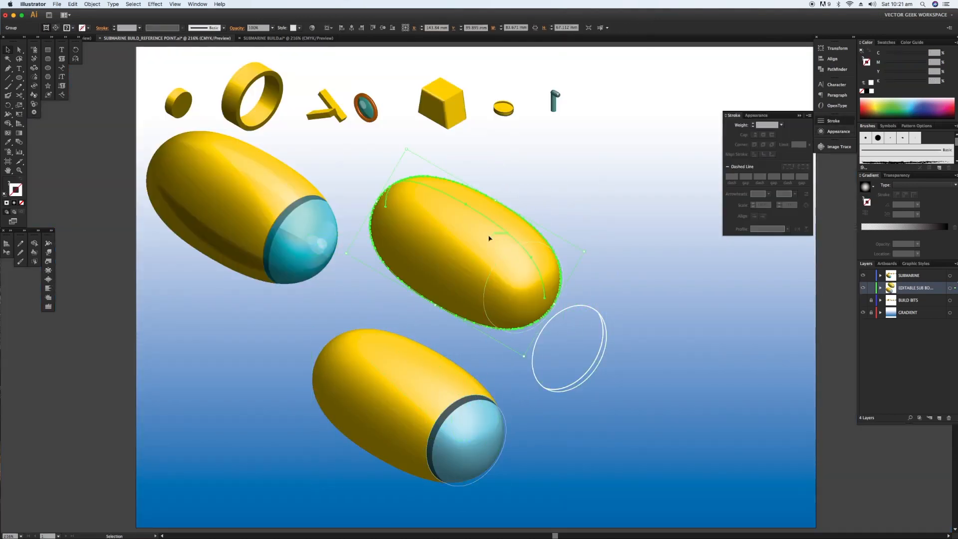
pyautogui.rightClick(481, 238)
pyautogui.click(500, 282)
# Merge the copied body's pieces into a single shape with Pathfinder Unite, working in outline view.
pyautogui.press('super+y')
pyautogui.click(837, 69)
pyautogui.click(730, 59)
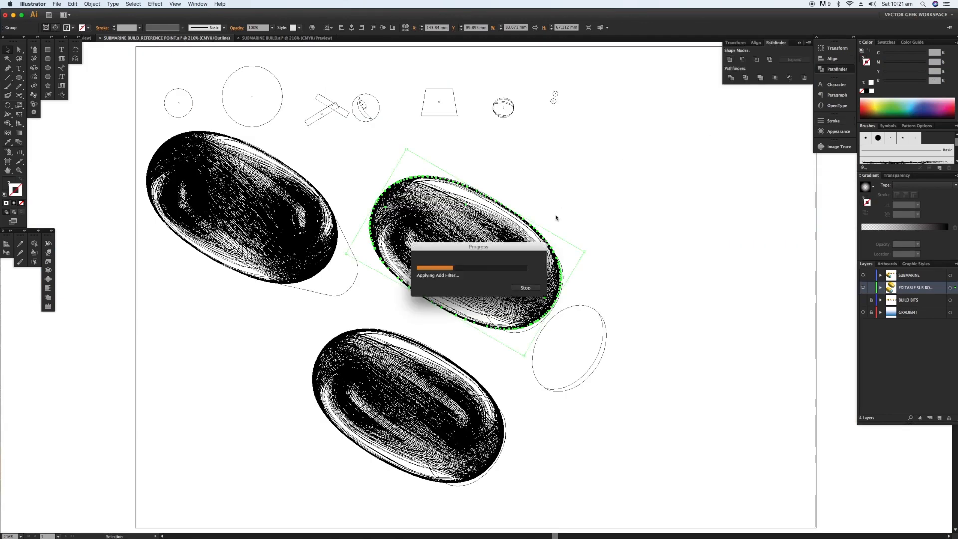
pyautogui.press('super+y')
pyautogui.click(556, 219)
# Give the copied nose ellipse a black outline and use it as a clipping mask for the merged cream body.
pyautogui.click(561, 262)
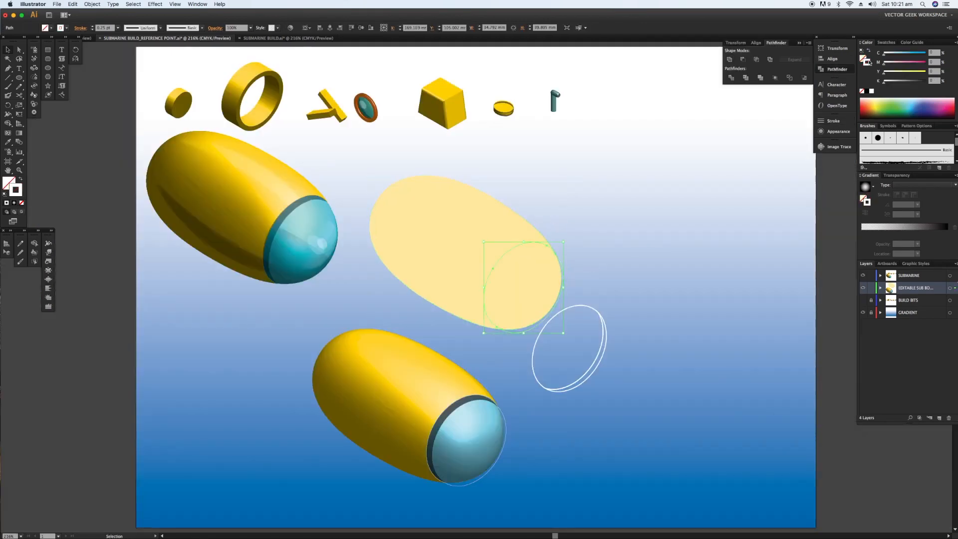
pyautogui.click(867, 91)
pyautogui.click(615, 248)
pyautogui.moveTo(330, 164); pyautogui.dragTo(643, 366)
pyautogui.click(599, 237)
pyautogui.keyDown('shift'); pyautogui.click(569, 223); pyautogui.keyUp('shift')
pyautogui.rightClick(568, 223)
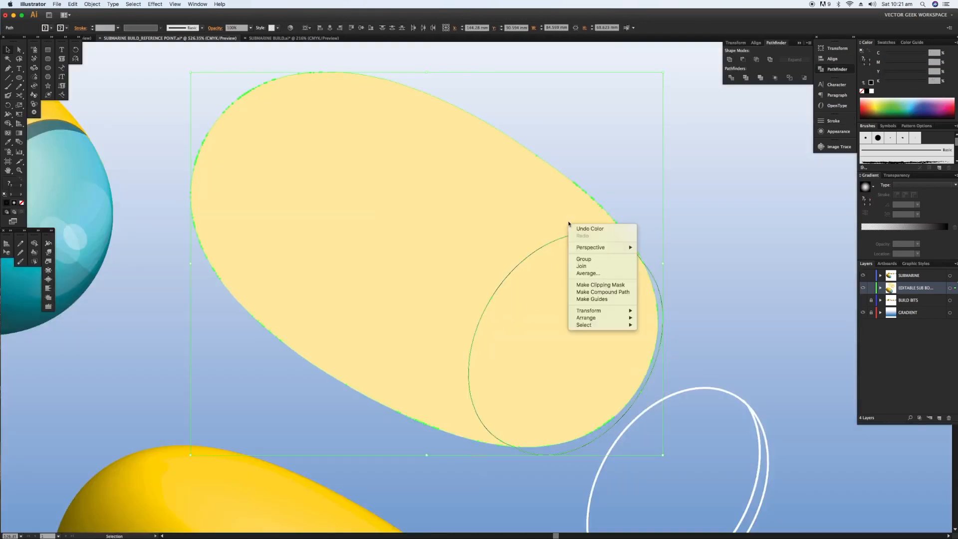
pyautogui.click(601, 286)
pyautogui.press('super+0')
pyautogui.scroll(-2, 549, 300)
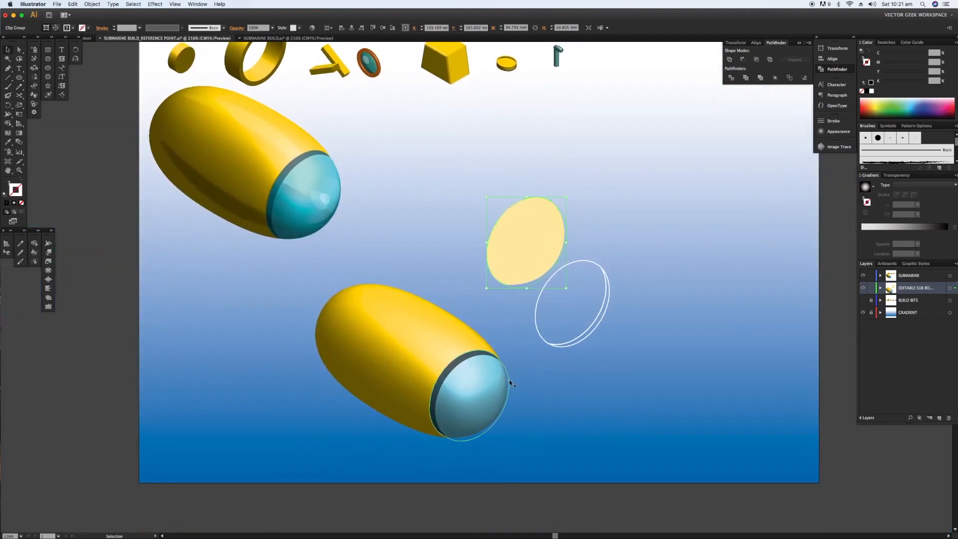
# Remove the thin white outline from the ellipse around the submarine's blue nose.
pyautogui.click(509, 379)
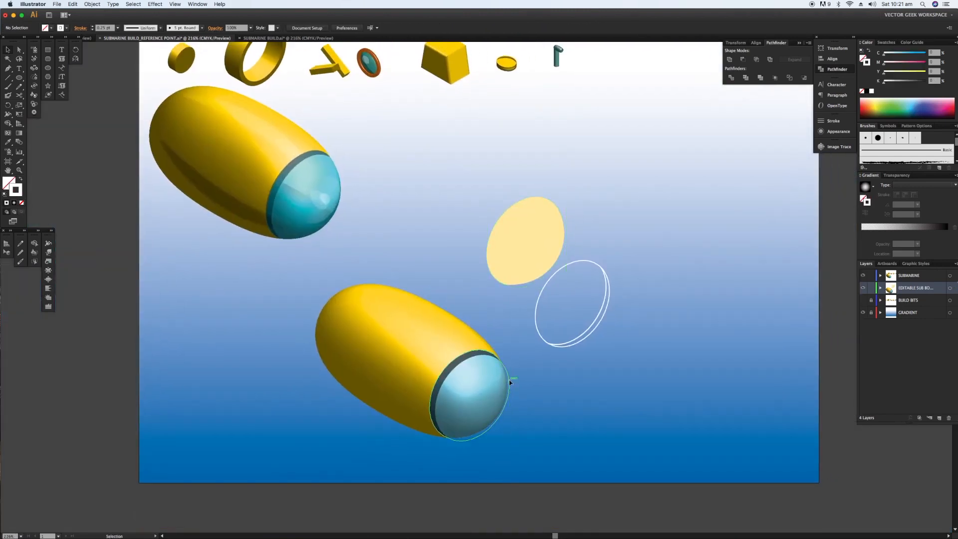
pyautogui.click(546, 249)
pyautogui.click(466, 278)
pyautogui.click(537, 266)
pyautogui.click(577, 203)
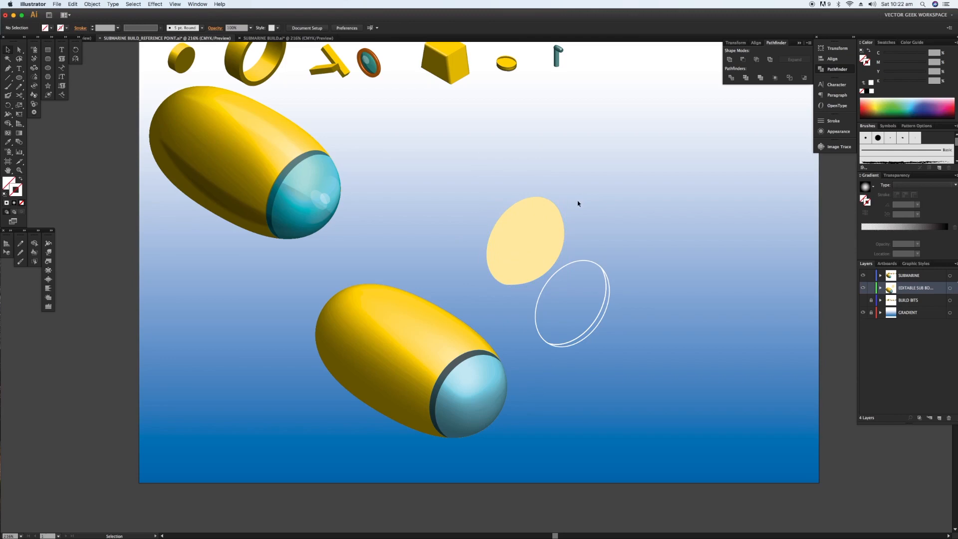
# Delete the spare white ellipse outlines and move the submarine body together with the cream shape up towards the artboard's centre.
pyautogui.click(545, 248)
pyautogui.click(605, 295)
pyautogui.press('Delete')
pyautogui.moveTo(466, 367); pyautogui.dragTo(526, 317)
pyautogui.click(652, 274)
pyautogui.scroll(5, 562, 223)
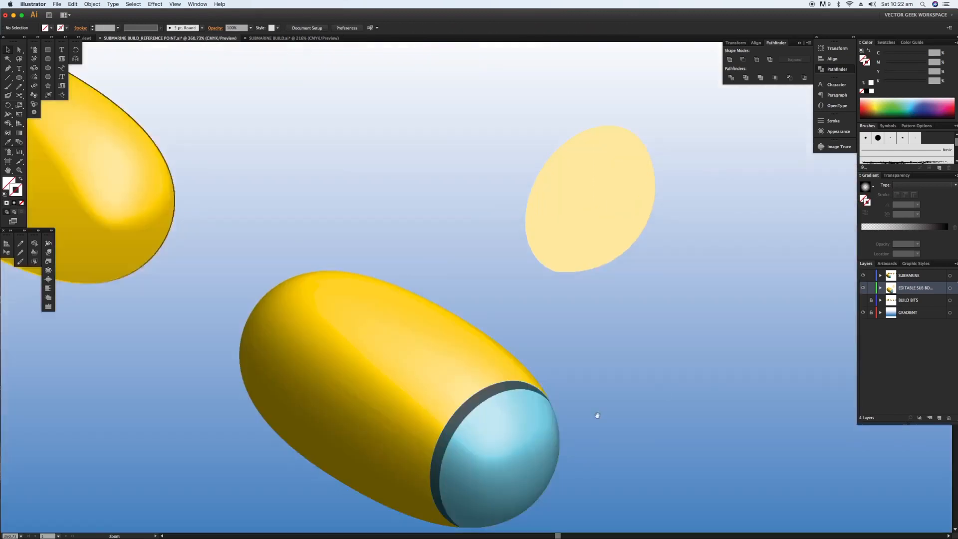
pyautogui.click(641, 172)
pyautogui.press('a')
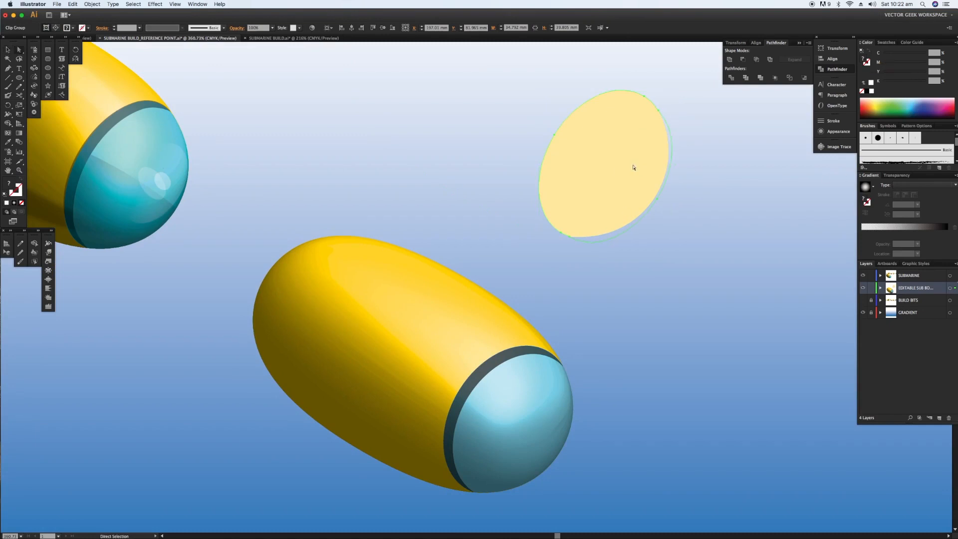
pyautogui.click(655, 314)
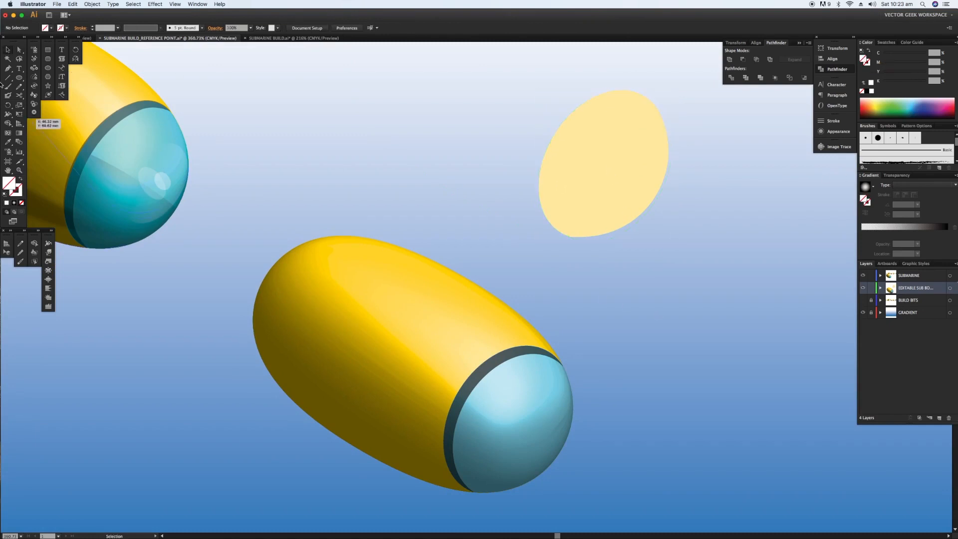
# Duplicate the clipped cream shape beside the submarine and release the copy's clipping mask.
pyautogui.click(574, 235)
pyautogui.press('super+0')
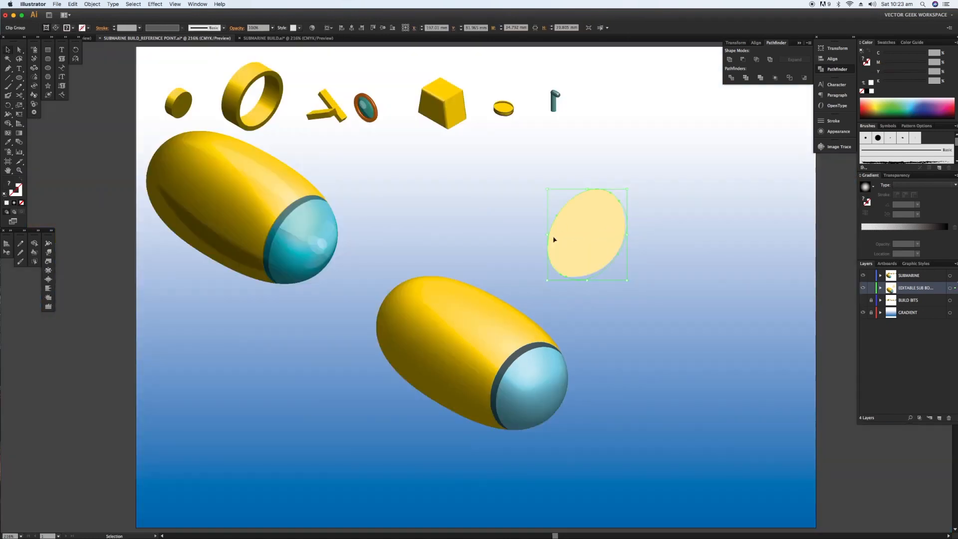
pyautogui.moveTo(557, 235); pyautogui.dragTo(716, 392)
pyautogui.rightClick(722, 387)
pyautogui.click(735, 428)
# Trim the copied body down to its nose area with Shape Builder and move the piece closer to the submarine.
pyautogui.hotkey('shift', 'm')
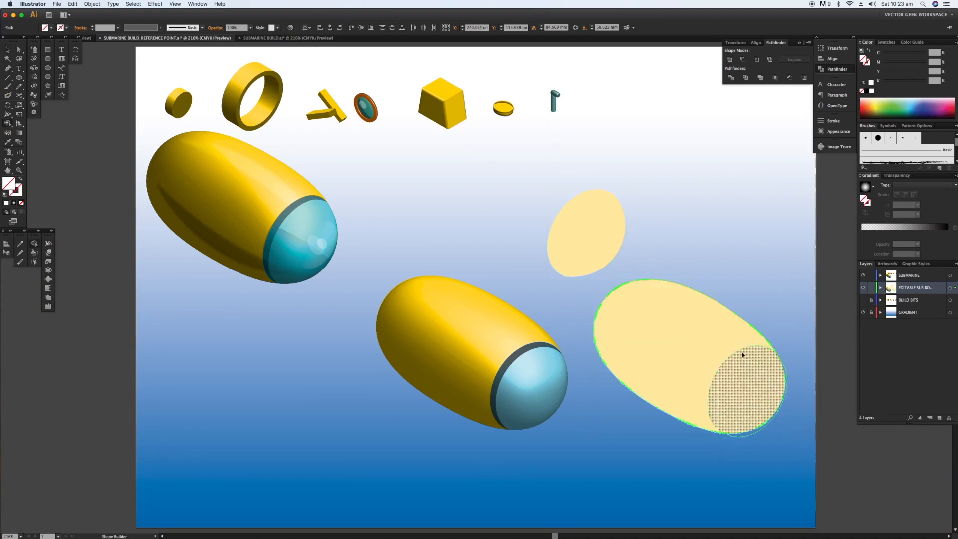
pyautogui.keyDown('alt'); pyautogui.click(706, 353); pyautogui.keyUp('alt')
pyautogui.press('v')
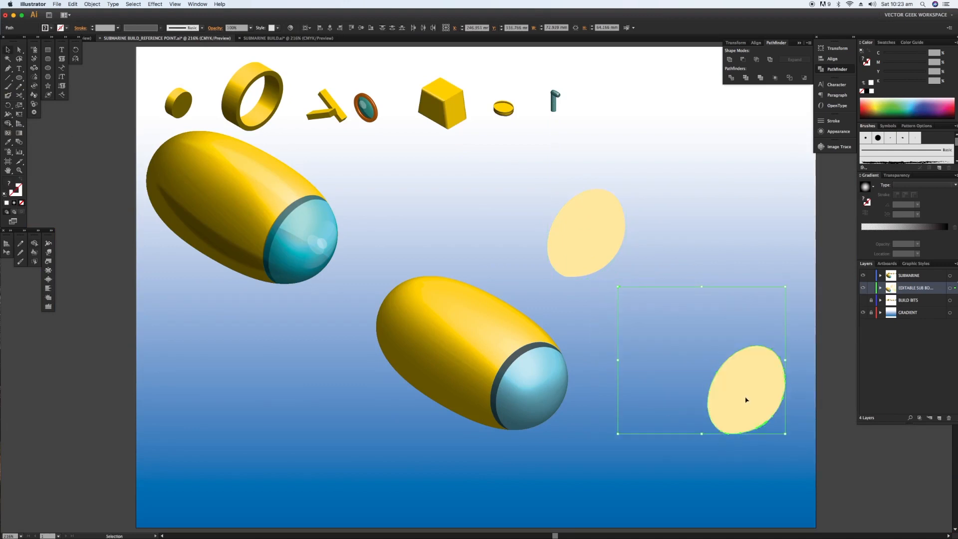
pyautogui.moveTo(744, 397); pyautogui.dragTo(644, 336)
pyautogui.press('shift+super+a')
# Draw a closed shape with a curved upper edge over the lower half of the cream nose piece with the Pen tool.
pyautogui.click(8, 69)
pyautogui.moveTo(435, 176); pyautogui.dragTo(739, 463)
pyautogui.keyDown('super'); pyautogui.click(560, 292); pyautogui.keyUp('super')
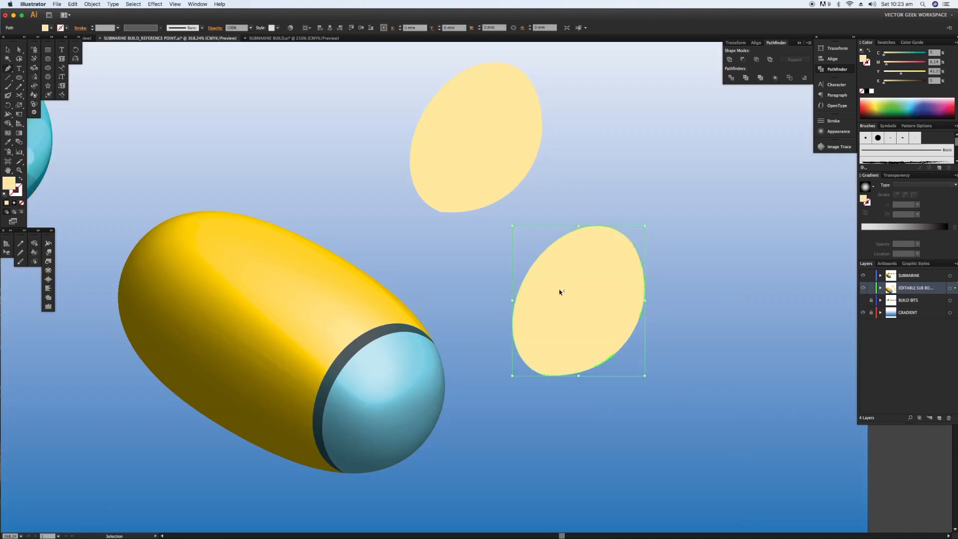
pyautogui.click(472, 290)
pyautogui.moveTo(638, 353); pyautogui.dragTo(655, 374)
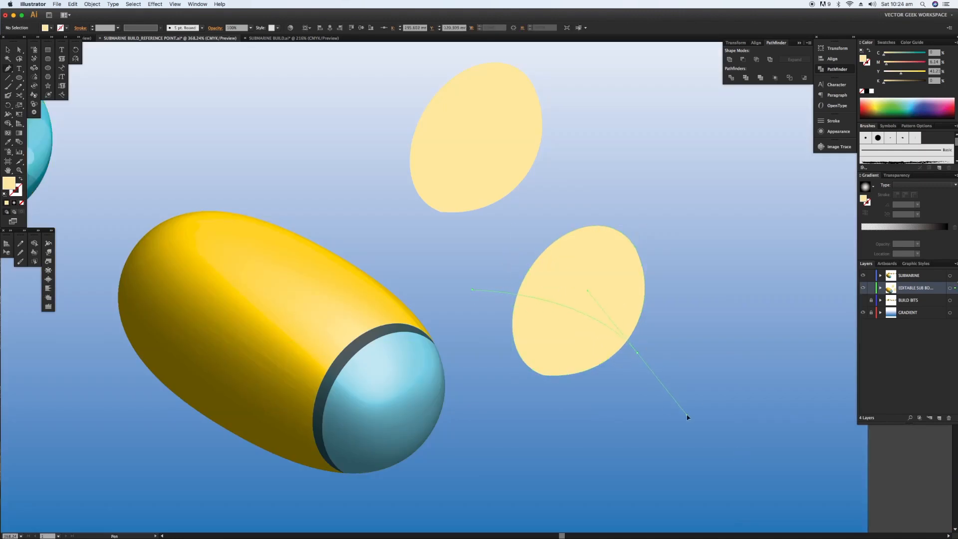
pyautogui.moveTo(688, 417); pyautogui.dragTo(688, 416)
pyautogui.click(638, 352)
pyautogui.click(537, 412)
pyautogui.click(478, 359)
pyautogui.click(472, 290)
# Fill both overlapping shapes with light orange and trim them to the lower nose wedge with Shape Builder.
pyautogui.click(8, 50)
pyautogui.keyDown('shift'); pyautogui.click(617, 289); pyautogui.keyUp('shift')
pyautogui.click(871, 103)
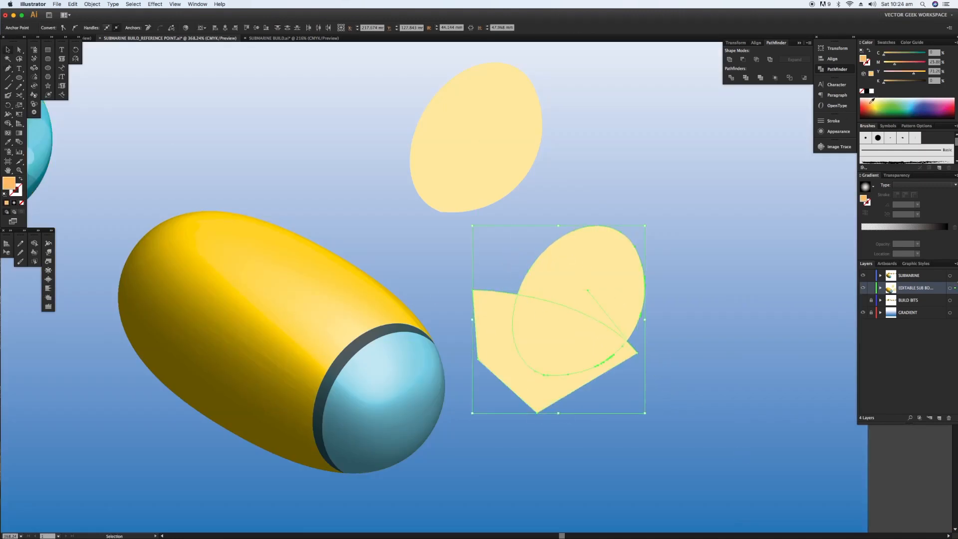
pyautogui.click(8, 123)
pyautogui.keyDown('alt'); pyautogui.click(501, 337); pyautogui.keyUp('alt')
pyautogui.keyDown('alt'); pyautogui.click(562, 289); pyautogui.keyUp('alt')
pyautogui.click(7, 49)
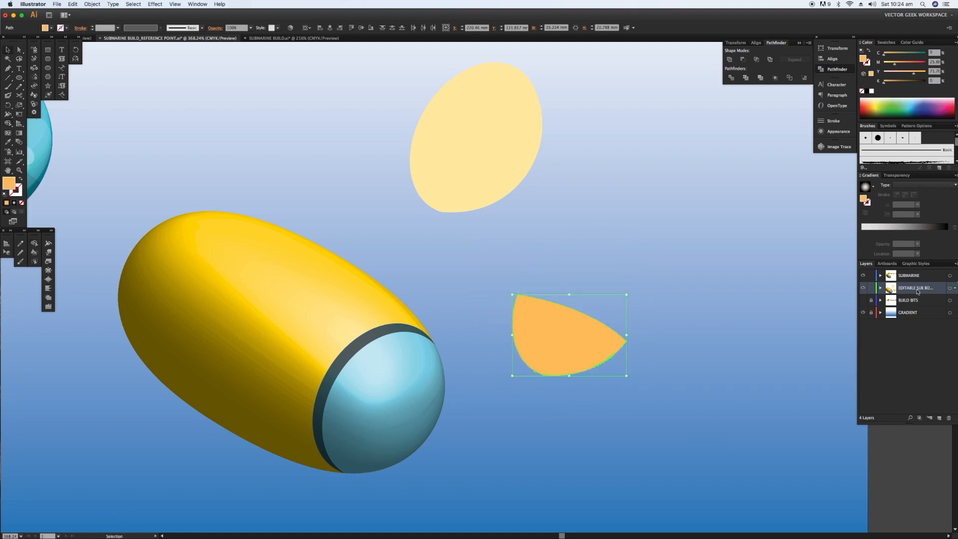
# Place the orange wedge over the lower part of the blue nose and fill it with a white-to-black radial gradient.
pyautogui.moveTo(619, 326); pyautogui.dragTo(432, 420)
pyautogui.click(909, 230)
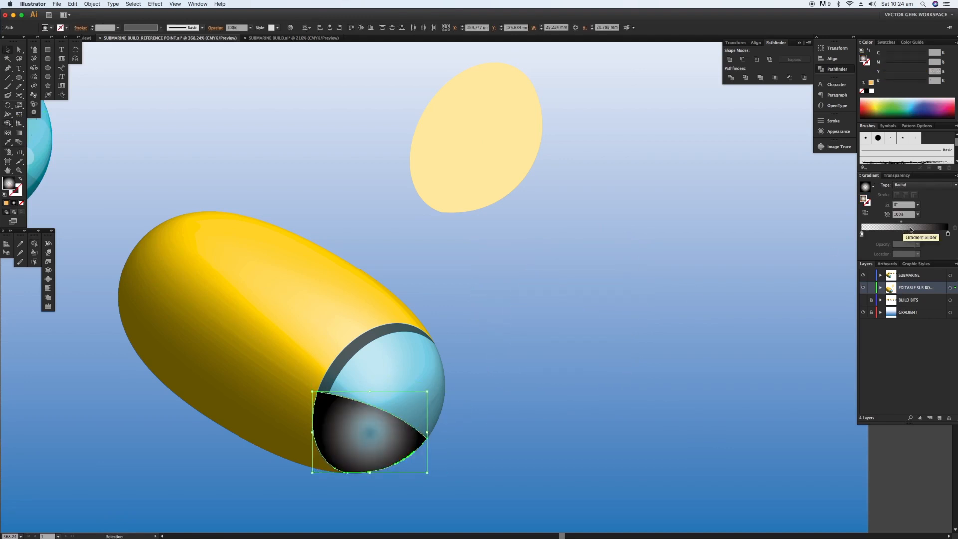
pyautogui.doubleClick(864, 199)
pyautogui.click(675, 359)
# Set the wedge's gradient fill to the Soft Light blend mode at 30% opacity and deselect it.
pyautogui.click(839, 131)
pyautogui.click(765, 163)
pyautogui.click(709, 178)
pyautogui.click(698, 259)
pyautogui.click(760, 177)
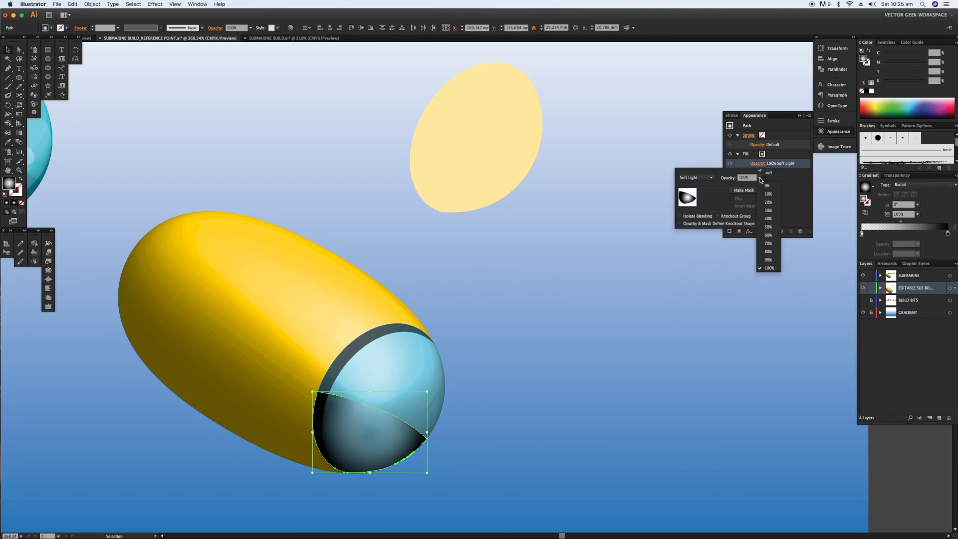
pyautogui.click(763, 228)
pyautogui.click(760, 178)
pyautogui.click(763, 211)
pyautogui.click(572, 375)
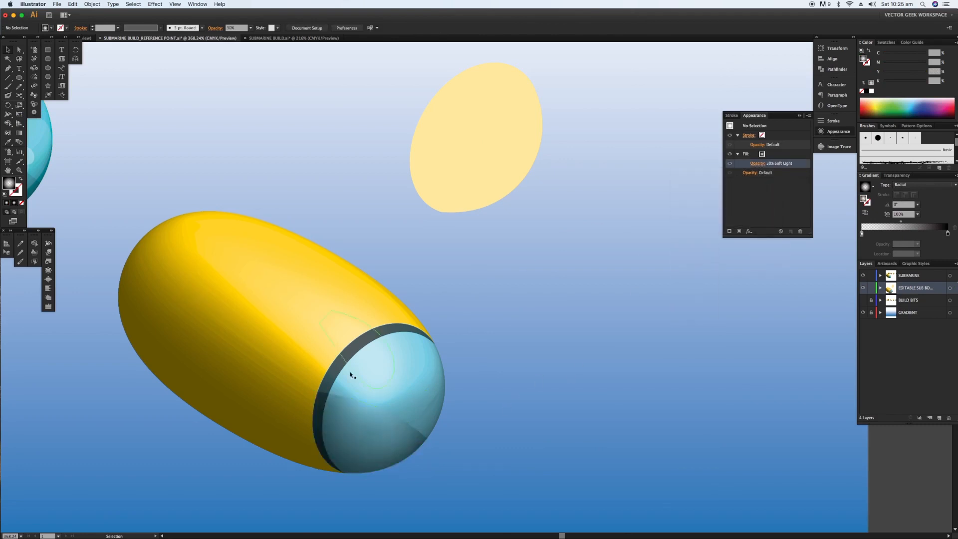
# Change the nose wedge's fill to the Multiply blend mode at 10% opacity.
pyautogui.moveTo(352, 375); pyautogui.dragTo(437, 357)
pyautogui.click(765, 163)
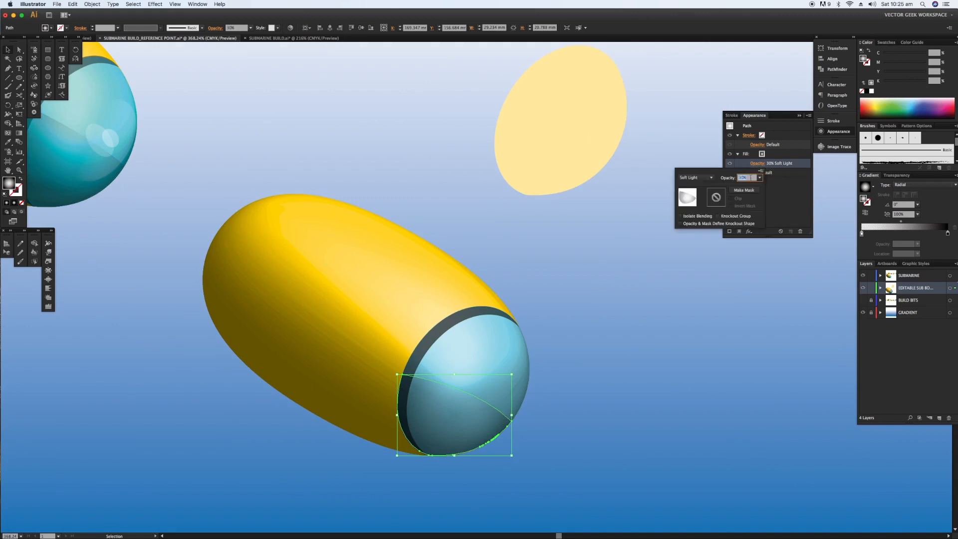
pyautogui.click(760, 177)
pyautogui.click(766, 196)
pyautogui.click(708, 178)
pyautogui.click(693, 203)
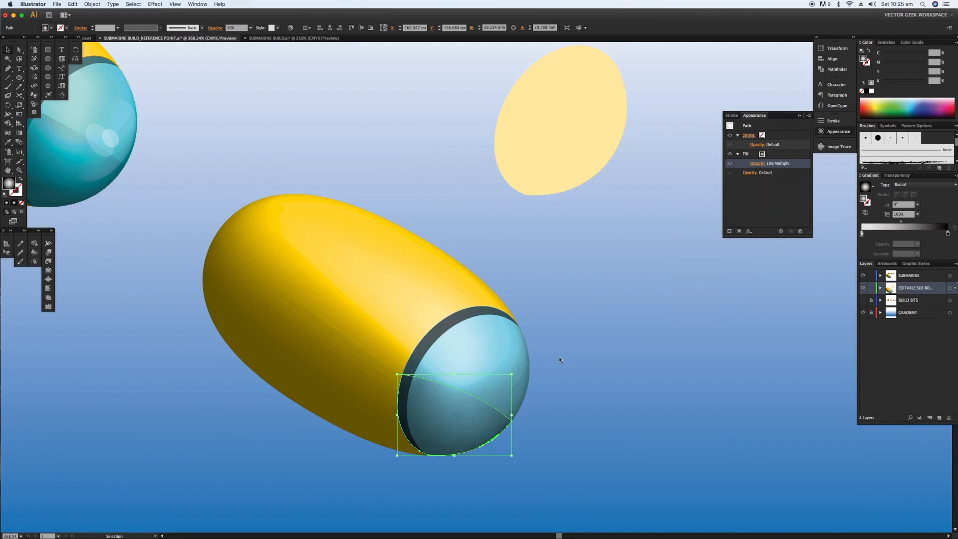
# Redraw the wedge's gradient diagonally from its upper edge toward the lower end of the dark rim and deselect it.
pyautogui.press('g')
pyautogui.moveTo(473, 382)
pyautogui.mouseDown()
pyautogui.moveTo(439, 447)
pyautogui.moveTo(450, 414)
pyautogui.moveTo(432, 435)
pyautogui.mouseUp()
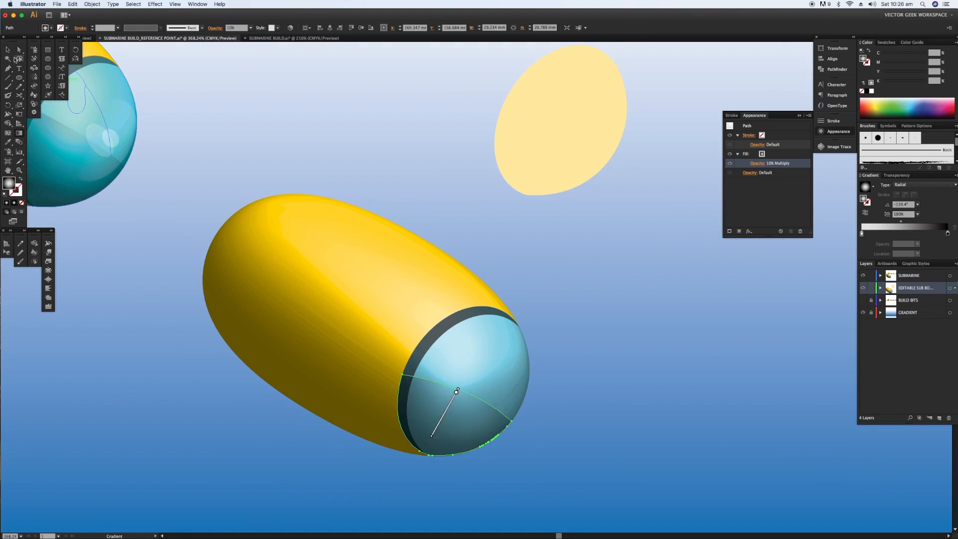
pyautogui.press('v')
pyautogui.press('super+shift+a')
pyautogui.hscroll(-5, 479, 299)
pyautogui.rightClick(467, 337)
pyautogui.click(598, 401)
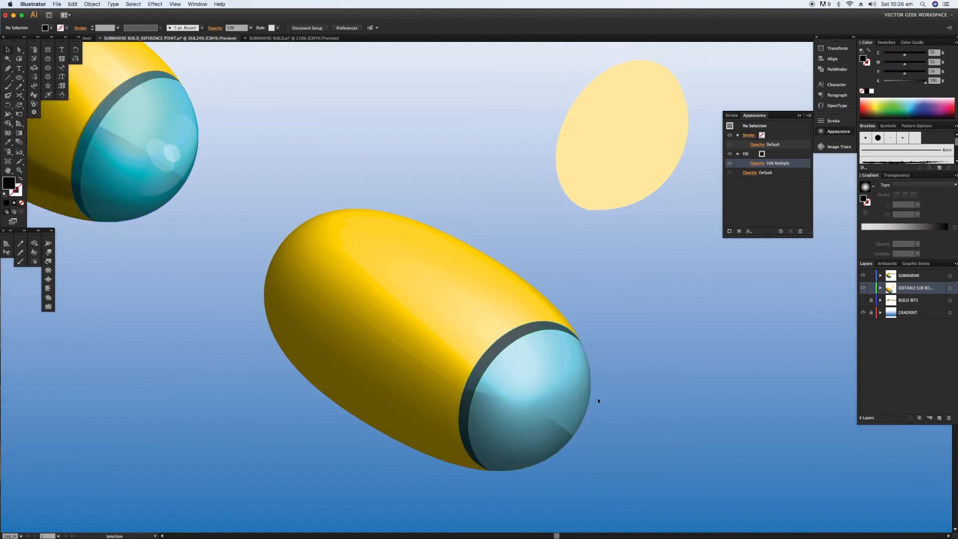
# Draw a white ellipse about 13 mm wide and 22 mm high, then place and tilt it on the outer part of the glass nose.
pyautogui.moveTo(626, 383); pyautogui.dragTo(681, 466)
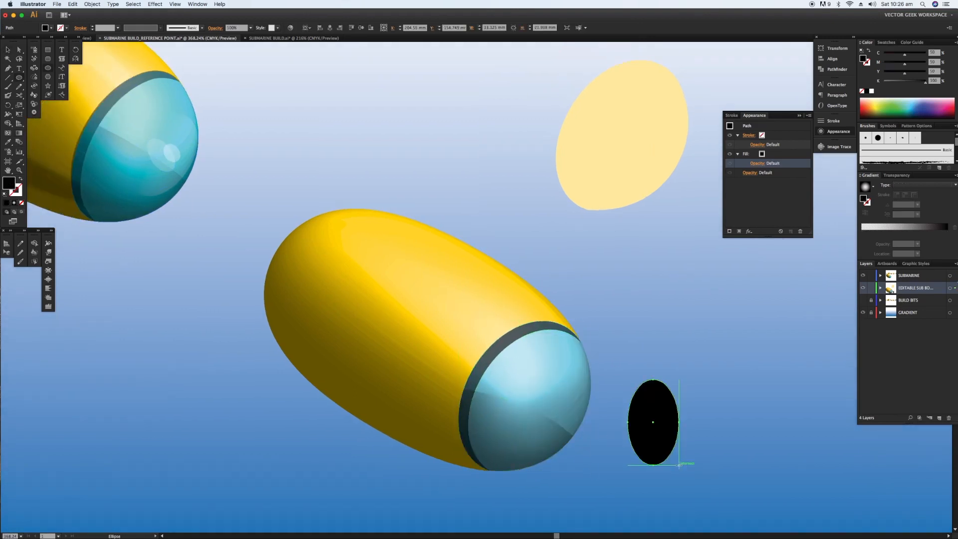
pyautogui.click(872, 91)
pyautogui.press('v')
pyautogui.moveTo(642, 423); pyautogui.dragTo(537, 403)
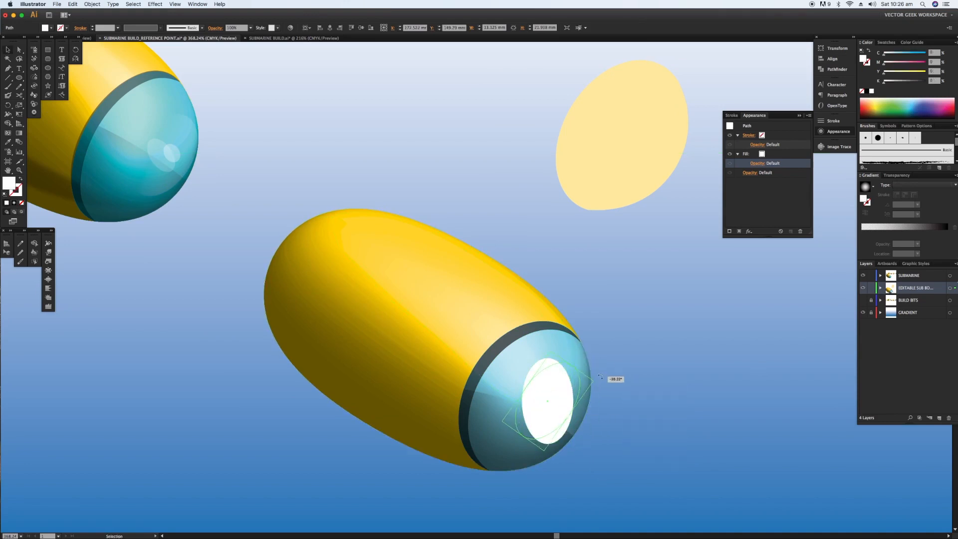
pyautogui.moveTo(613, 381); pyautogui.dragTo(523, 383)
# Add a small tilted white ellipse over the inner edge of the large white ellipse on the nose.
pyautogui.moveTo(522, 342); pyautogui.dragTo(519, 402)
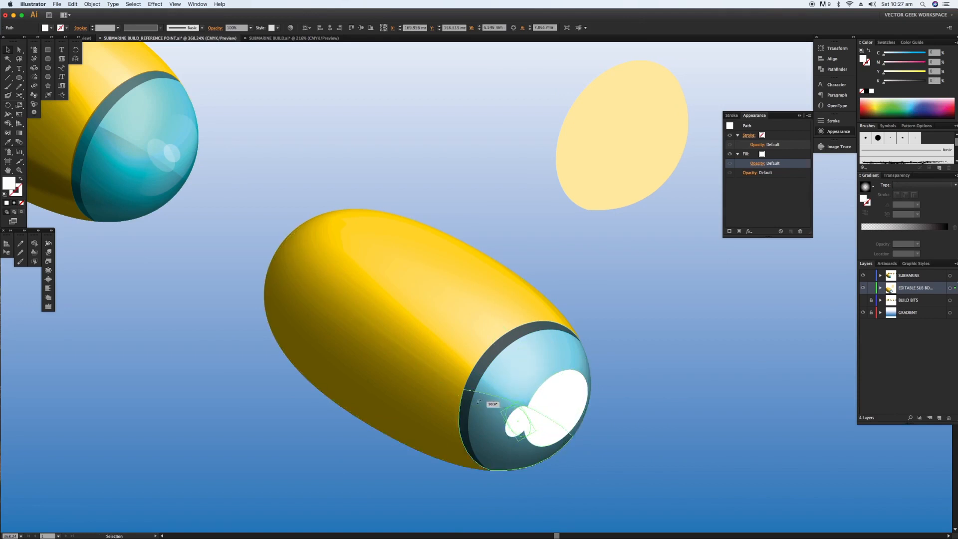
pyautogui.click(629, 427)
pyautogui.moveTo(516, 435); pyautogui.dragTo(542, 421)
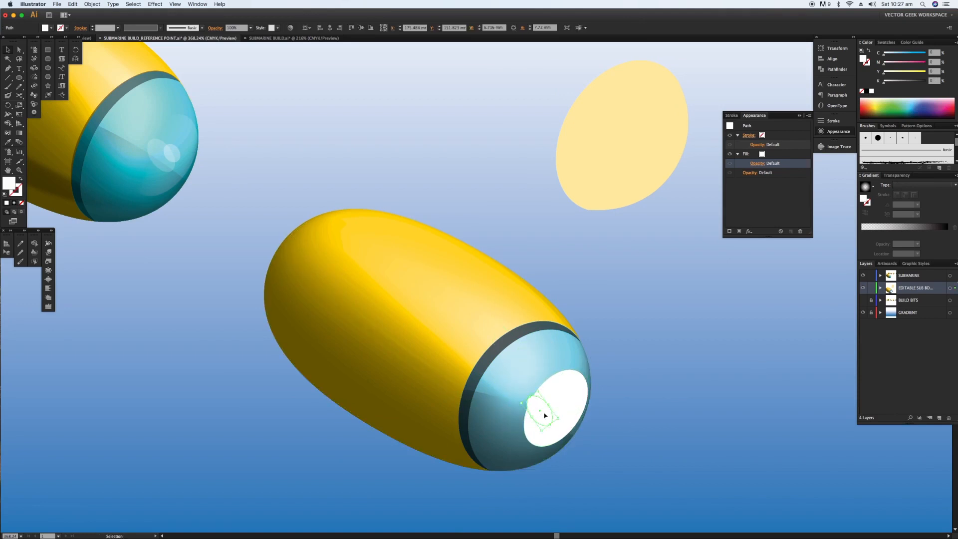
# Set the small ellipse's fill to the Soft Light blend mode and place an overlapping copy beside it.
pyautogui.click(757, 163)
pyautogui.click(696, 176)
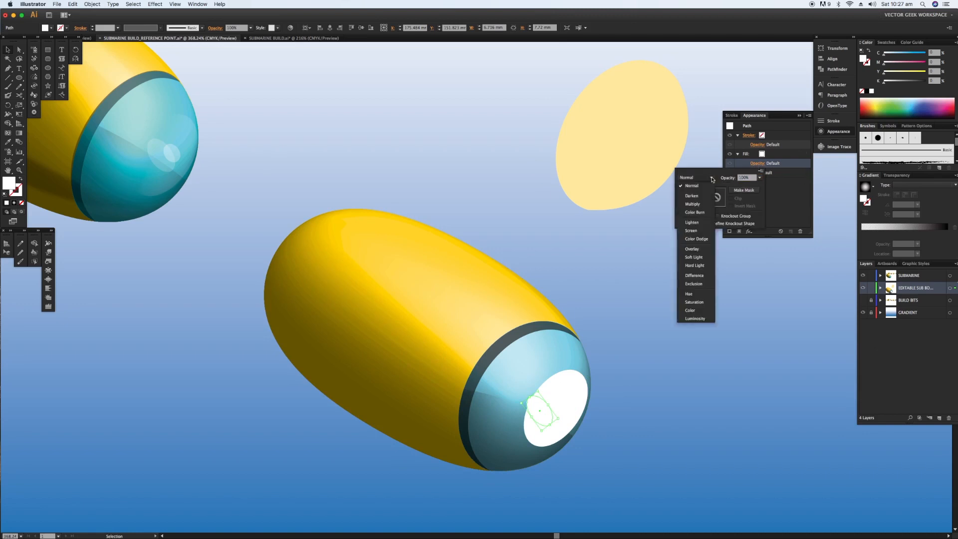
pyautogui.click(691, 193)
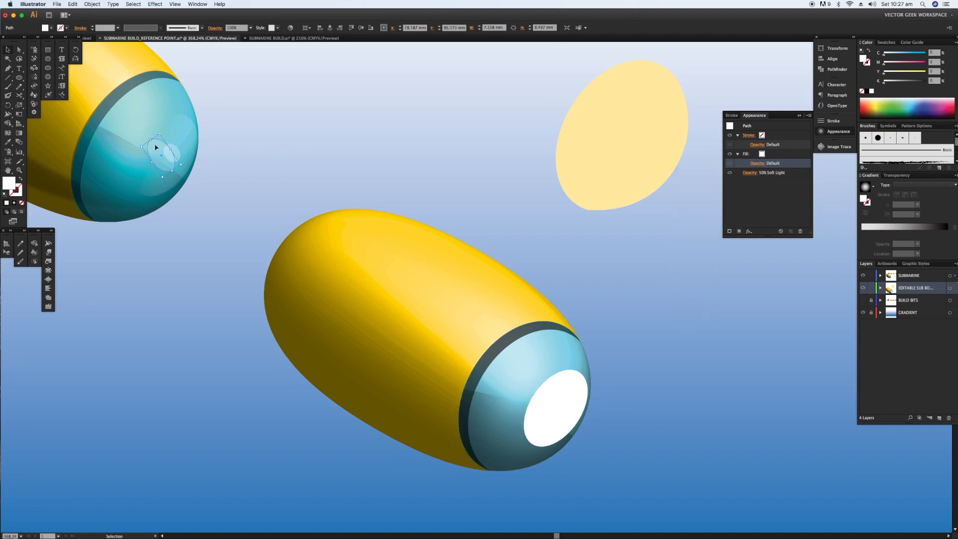
pyautogui.click(757, 164)
pyautogui.click(695, 177)
pyautogui.click(696, 242)
pyautogui.moveTo(548, 409)
pyautogui.mouseDown()
pyautogui.moveTo(556, 391)
pyautogui.moveTo(560, 407)
pyautogui.mouseUp()
# Fill the large ellipse with a radial gradient, recolor its stops white and make the outer stop 0% opaque.
pyautogui.click(559, 424)
pyautogui.click(907, 227)
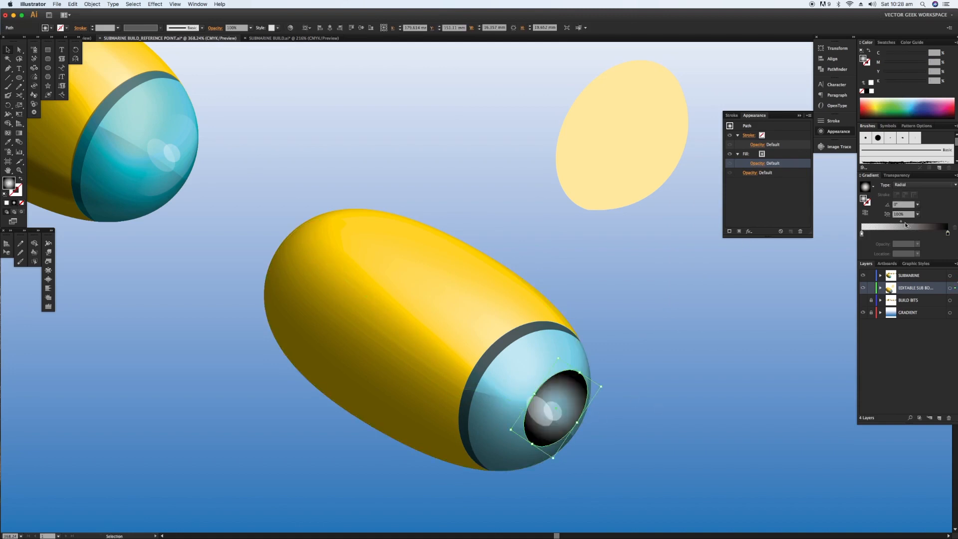
pyautogui.doubleClick(947, 233)
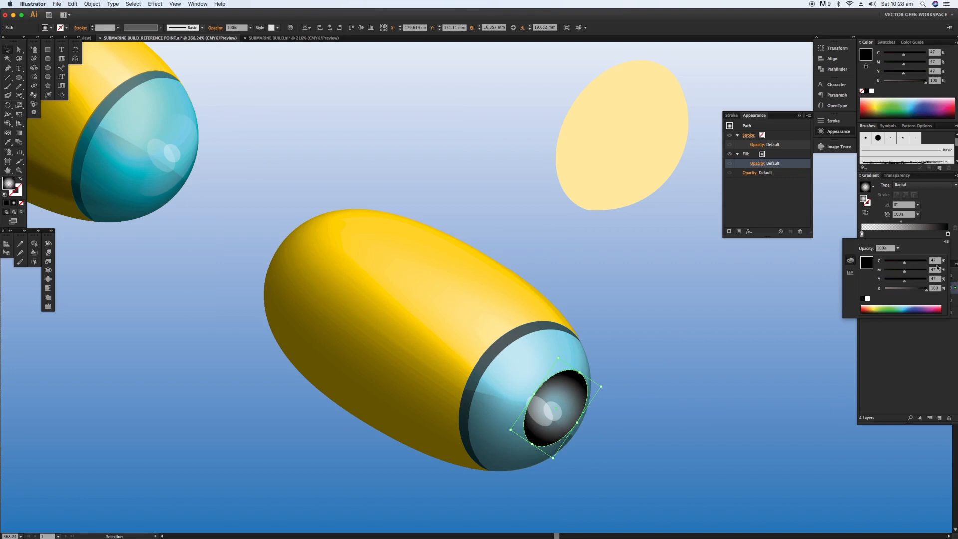
pyautogui.click(864, 299)
pyautogui.click(898, 248)
pyautogui.click(904, 254)
pyautogui.doubleClick(861, 233)
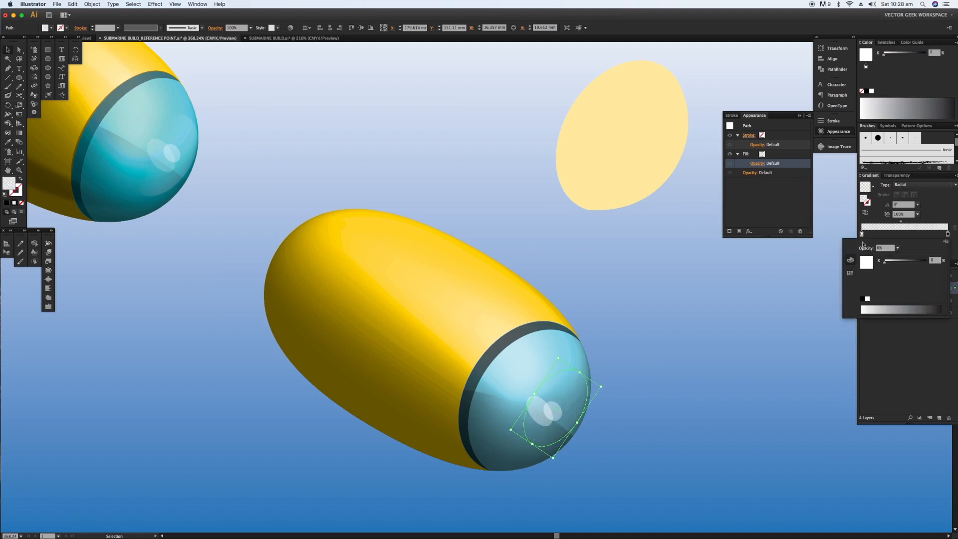
# Make the large ellipse's gradient linear at about 154° and set the whole ellipse to the Soft Light blend mode at 100% opacity.
pyautogui.click(925, 185)
pyautogui.click(906, 193)
pyautogui.press('g')
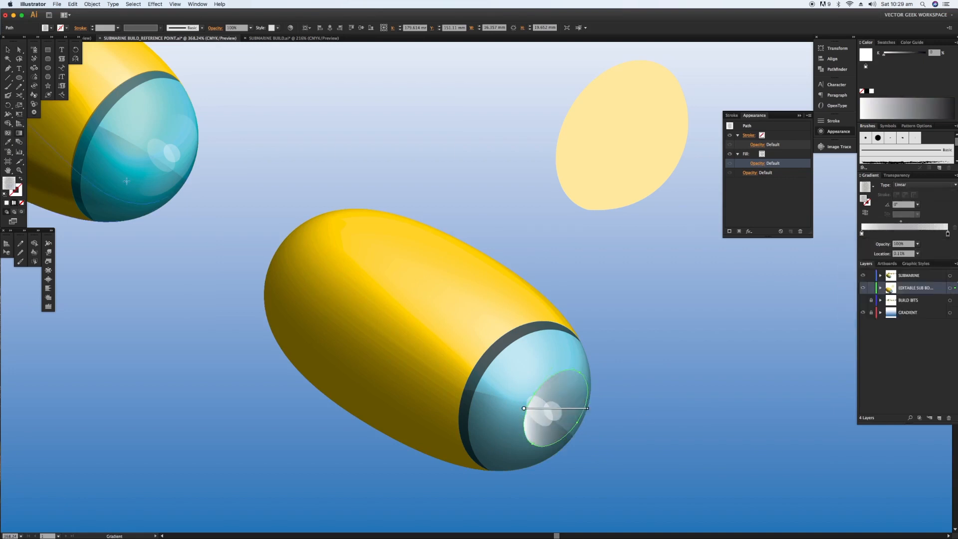
pyautogui.moveTo(547, 404); pyautogui.dragTo(539, 395)
pyautogui.click(750, 172)
pyautogui.click(689, 187)
pyautogui.click(687, 268)
pyautogui.click(564, 372)
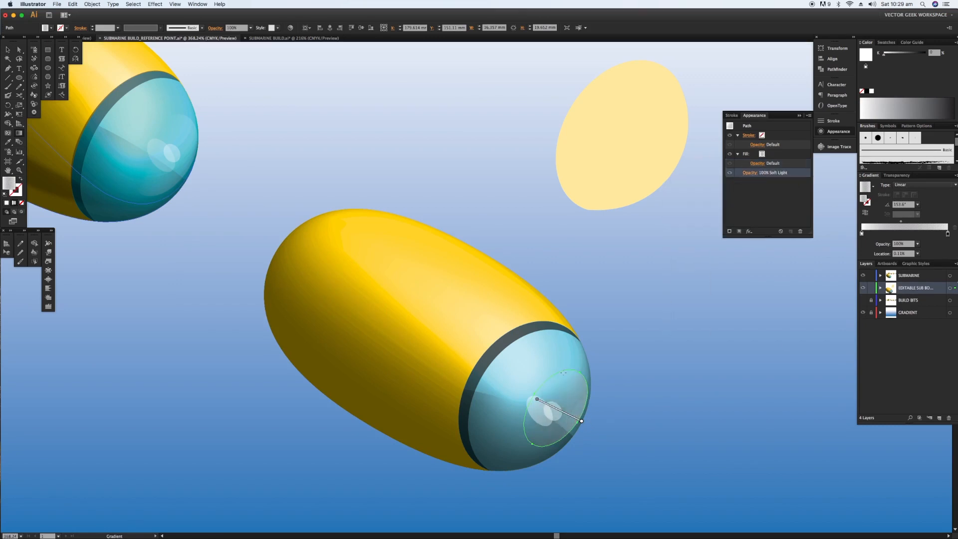
# Lower the fill opacity of the two small overlapping Soft Light ellipses and deselect everything.
pyautogui.press('v')
pyautogui.click(559, 412)
pyautogui.click(757, 163)
pyautogui.click(760, 177)
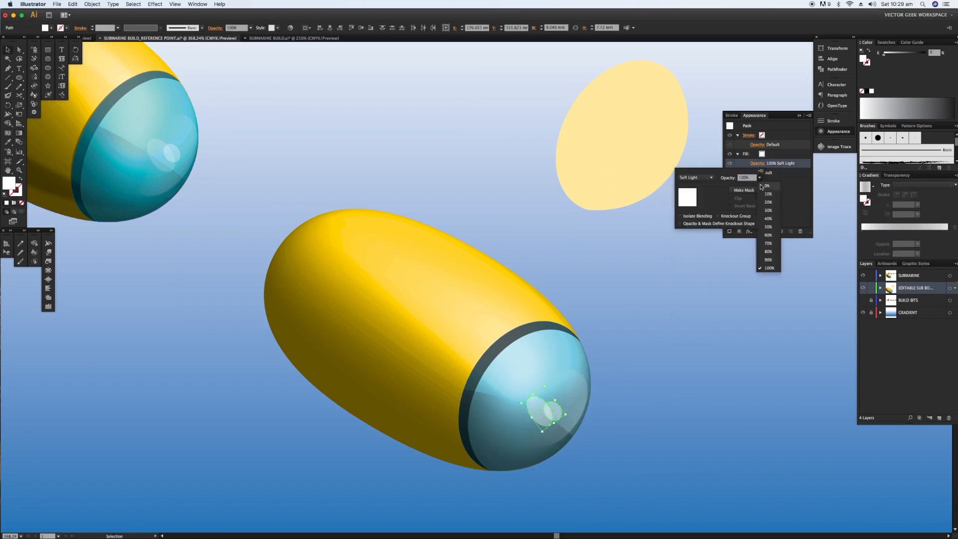
pyautogui.click(769, 218)
pyautogui.click(760, 178)
pyautogui.click(765, 241)
pyautogui.press('Escape')
pyautogui.click(532, 444)
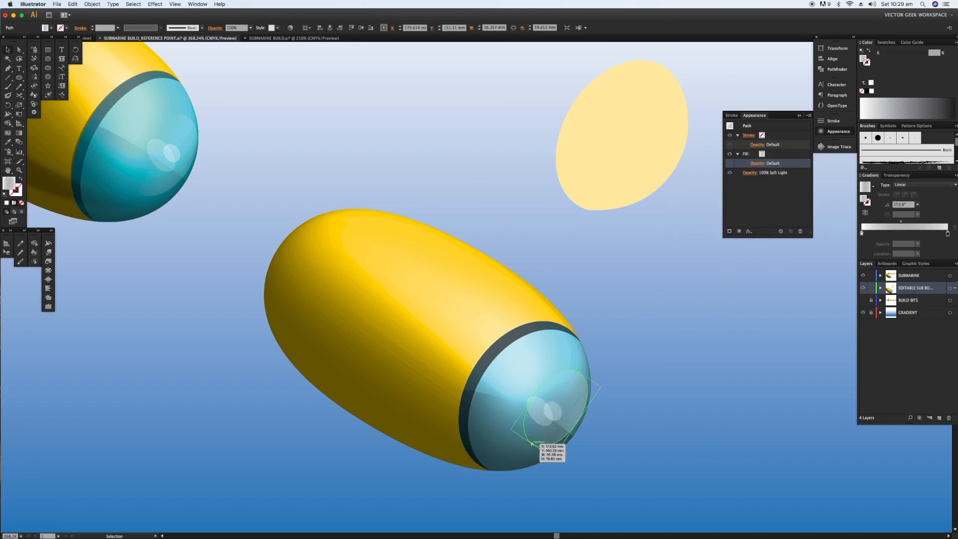
pyautogui.click(655, 418)
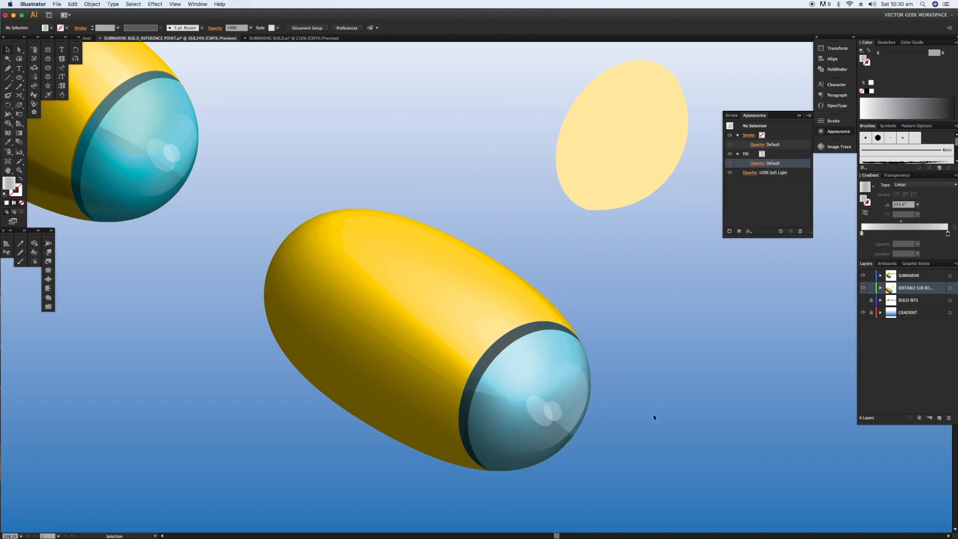
# Recolor the nose dome's clip group to a more vivid blue with the base color's saturation at 79%, and exit isolation.
pyautogui.doubleClick(583, 363)
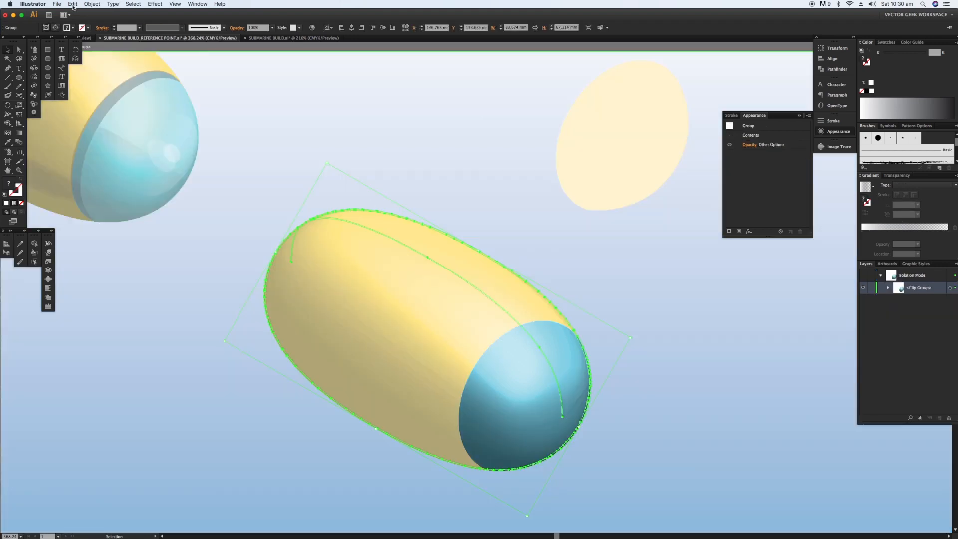
pyautogui.click(73, 5)
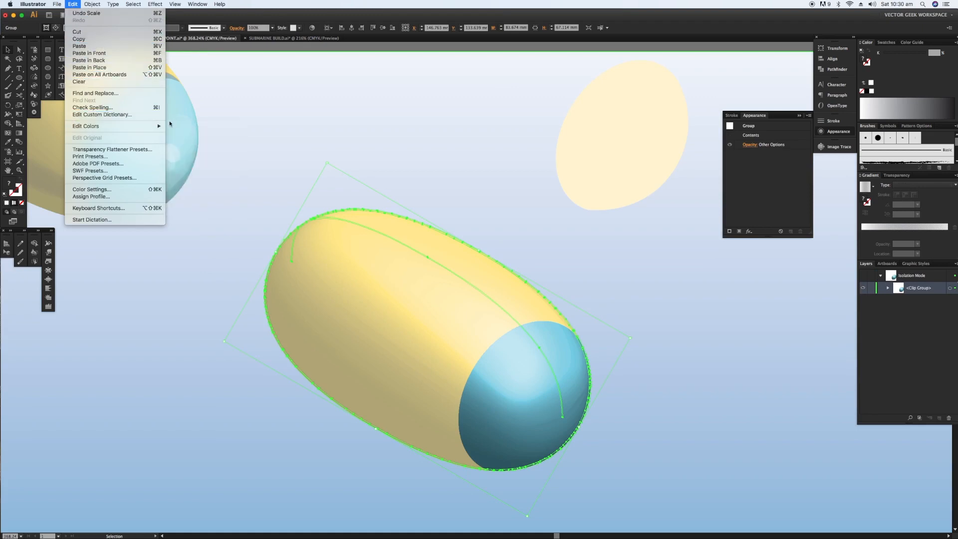
pyautogui.click(184, 127)
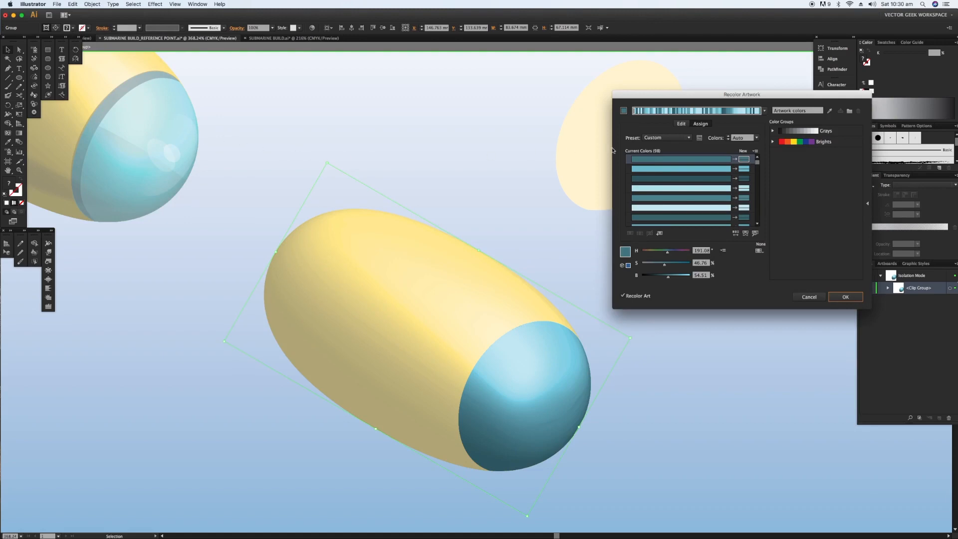
pyautogui.click(681, 124)
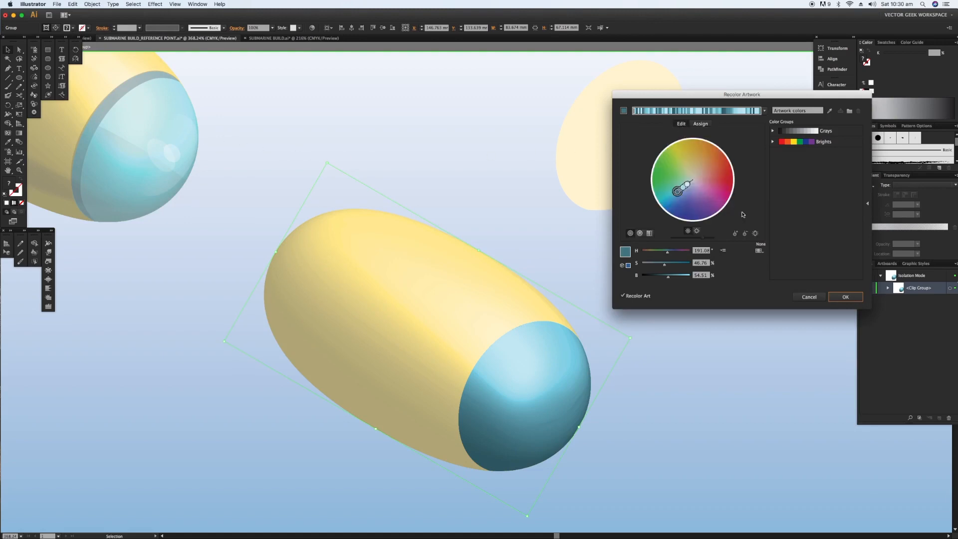
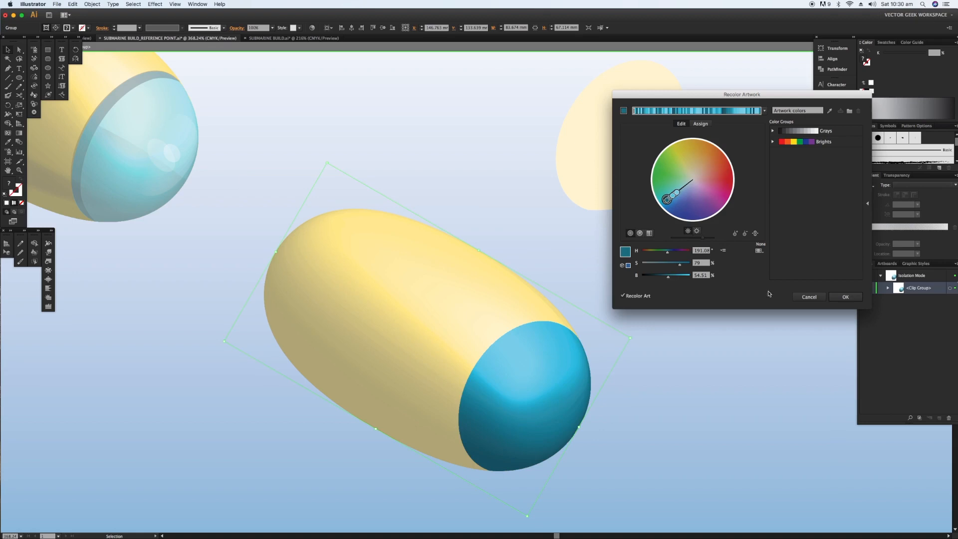
pyautogui.click(848, 297)
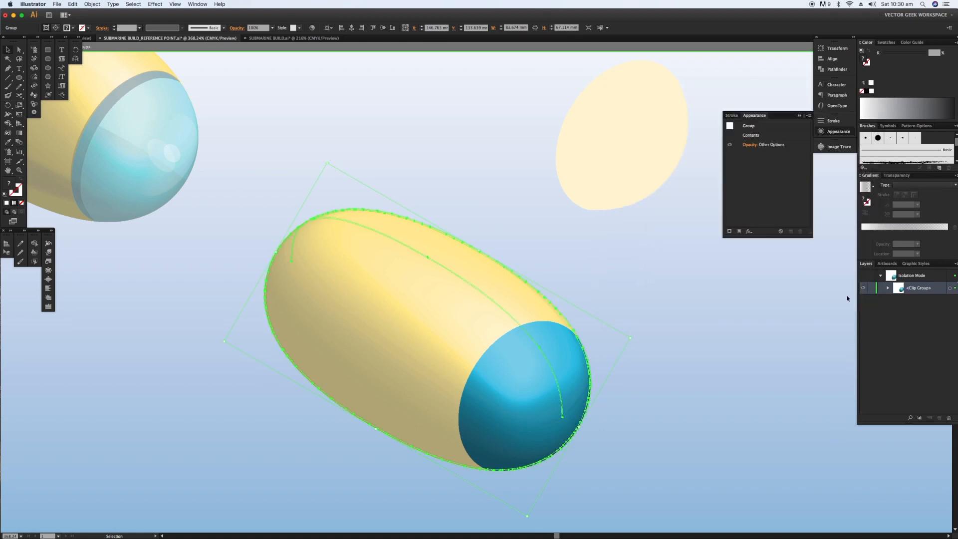
pyautogui.click(433, 49)
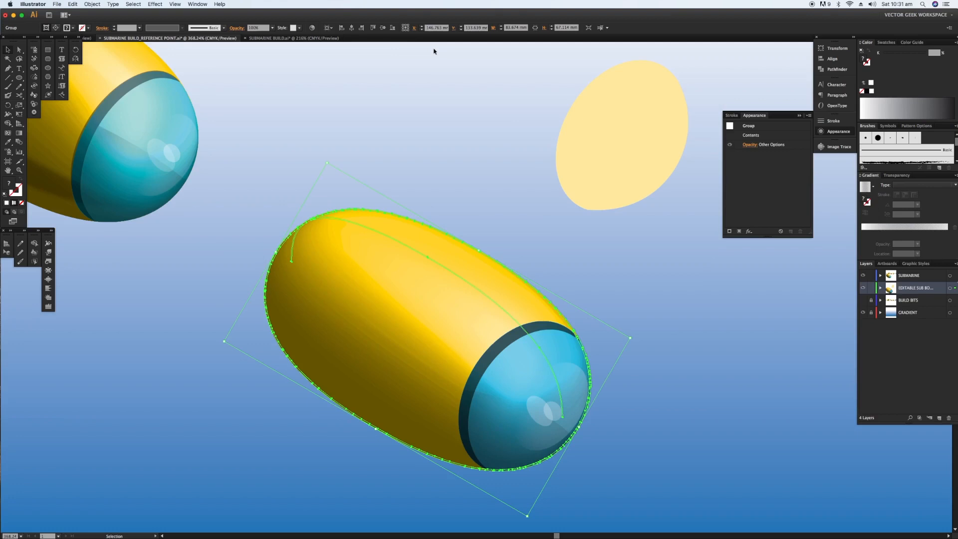
pyautogui.click(548, 262)
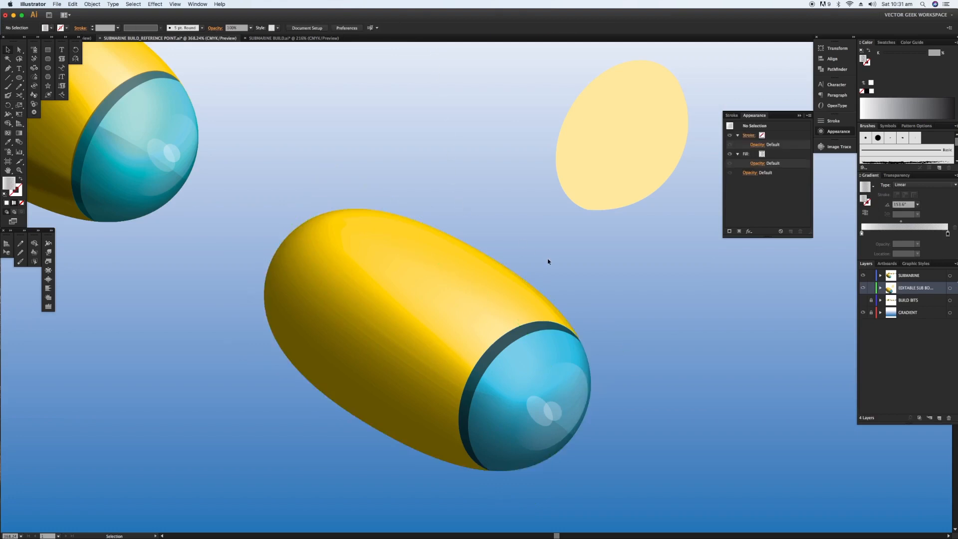
# Draw an open white curve along the lower side of the new submarine body onto the nose with the Pen tool.
pyautogui.press('super+0')
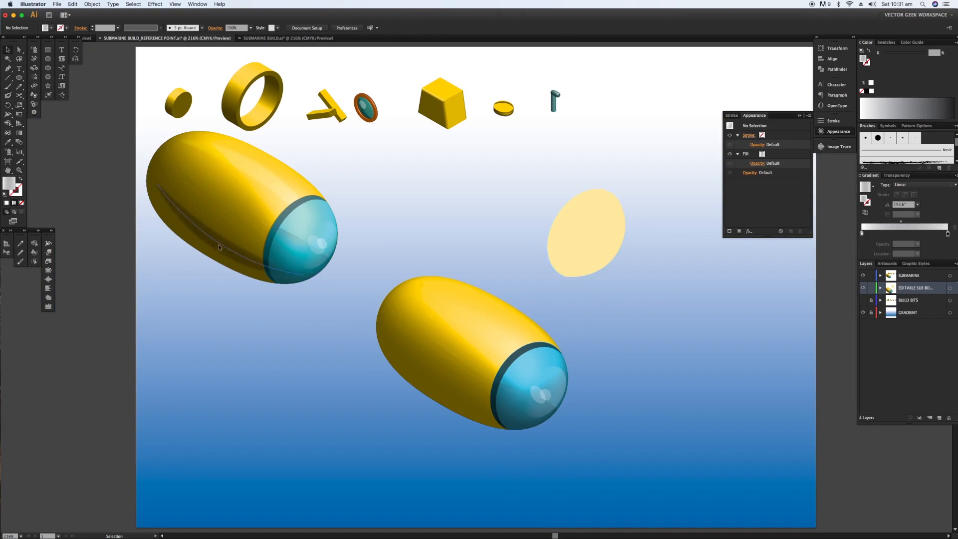
pyautogui.click(218, 247)
pyautogui.press('p')
pyautogui.click(390, 333)
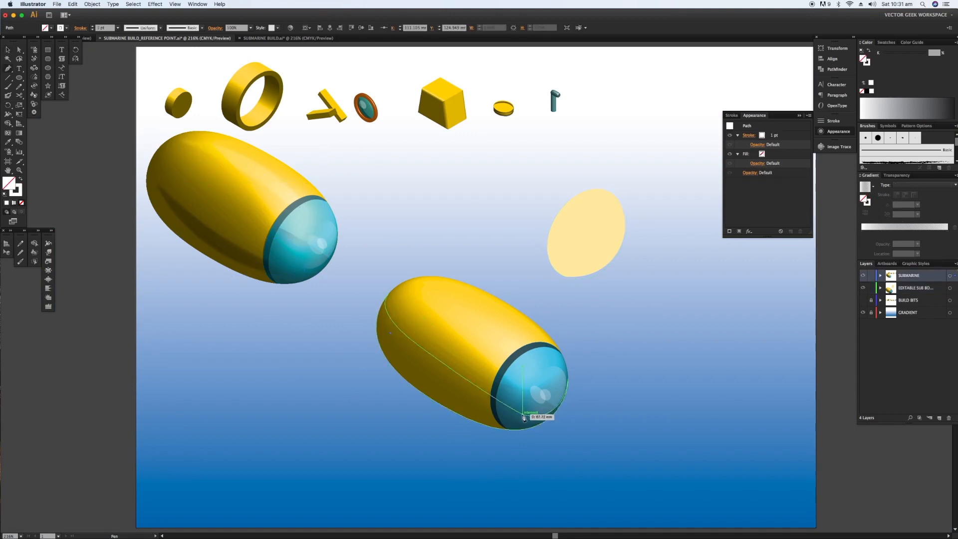
pyautogui.moveTo(522, 415); pyautogui.dragTo(628, 432)
pyautogui.press('super+shift+a')
# Draw a second open white curve from the top of the body down over the rim onto the glass nose.
pyautogui.moveTo(361, 240); pyautogui.dragTo(644, 463)
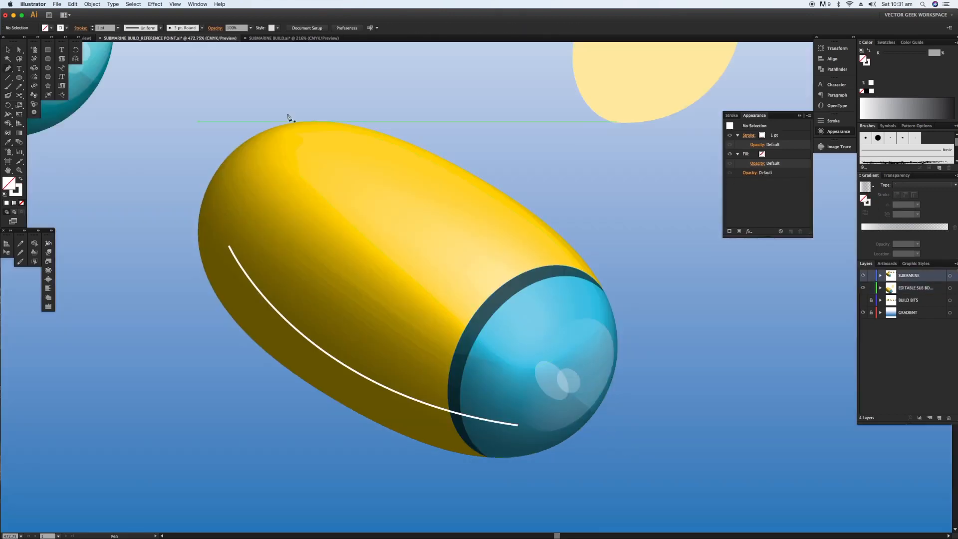
pyautogui.click(311, 158)
pyautogui.moveTo(553, 338); pyautogui.dragTo(636, 482)
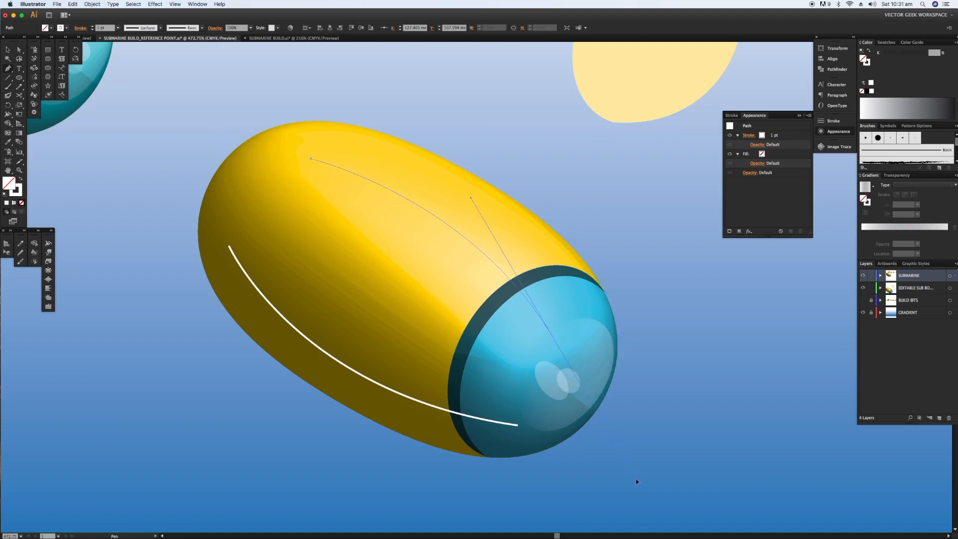
pyautogui.press('v')
# Set the stroke weight of both the lower and the upper curve to 8 pt.
pyautogui.click(749, 135)
pyautogui.click(797, 136)
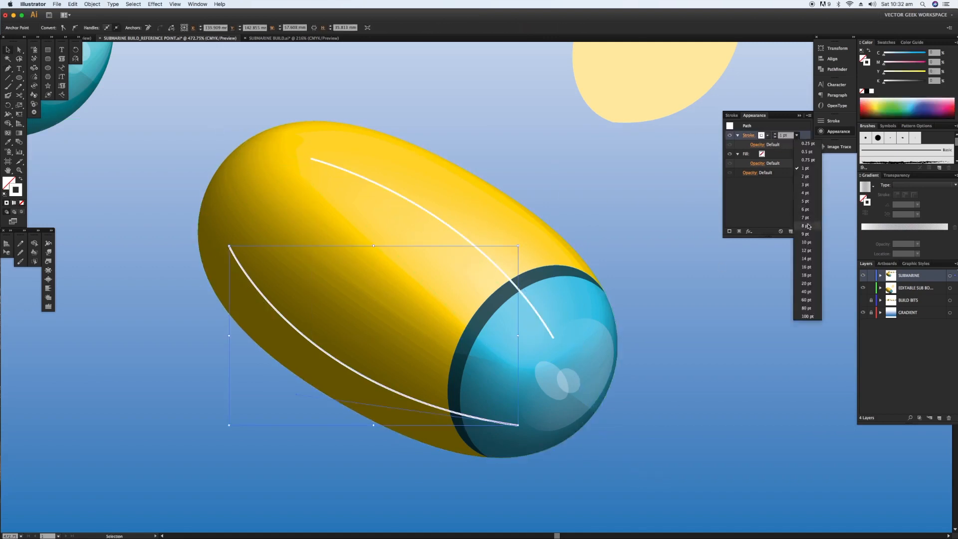
pyautogui.click(807, 227)
pyautogui.click(379, 183)
pyautogui.click(797, 135)
pyautogui.click(807, 226)
# Apply the lens-shaped width profile that tapers at both ends to the upper and lower strokes.
pyautogui.click(829, 120)
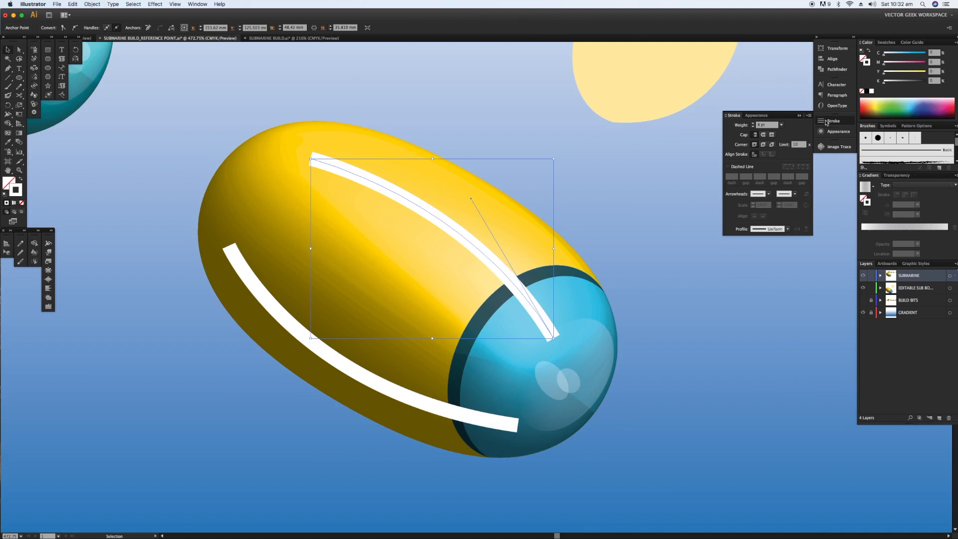
pyautogui.click(770, 229)
pyautogui.click(754, 252)
pyautogui.click(324, 355)
pyautogui.click(770, 229)
pyautogui.click(762, 251)
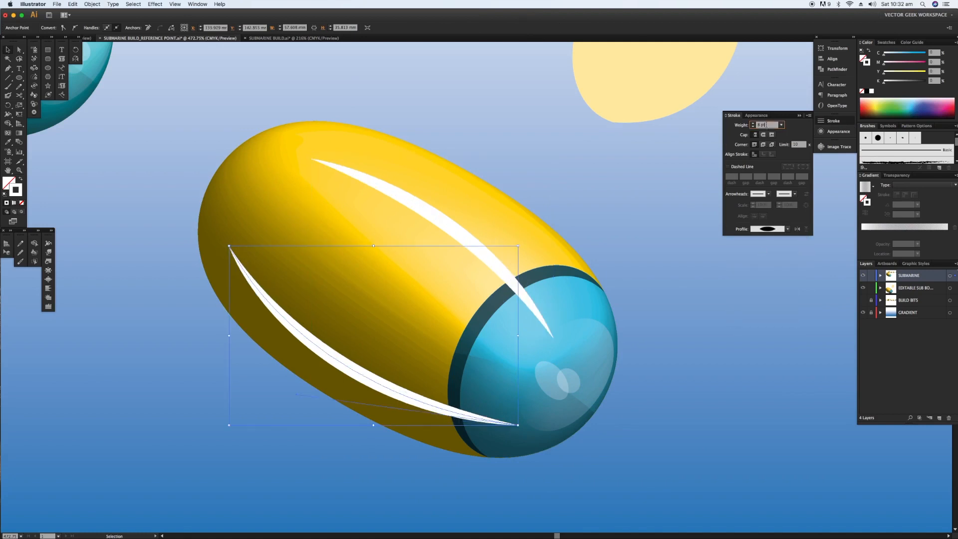
# Set the lower tapered stroke's weight to 10 pt and color it black.
pyautogui.write('10')
pyautogui.press('Return')
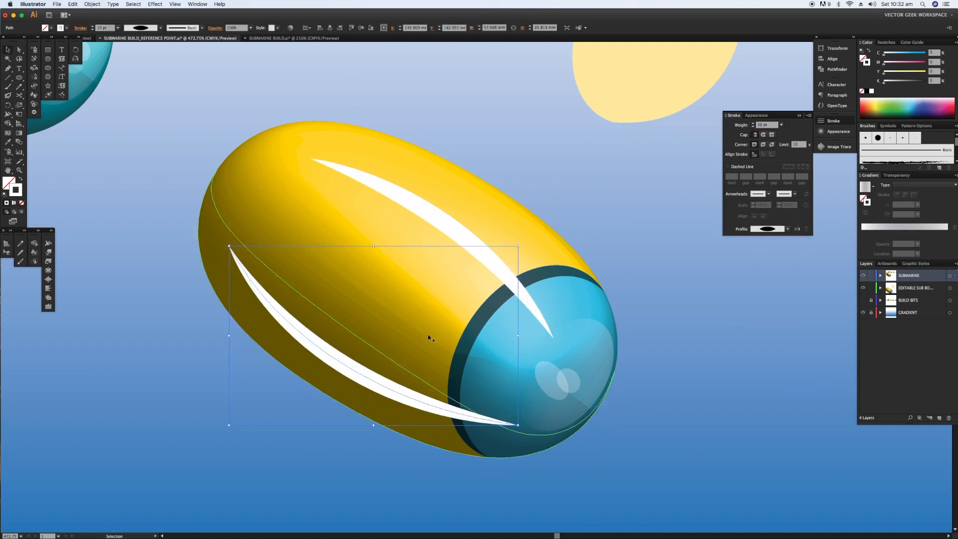
pyautogui.click(867, 91)
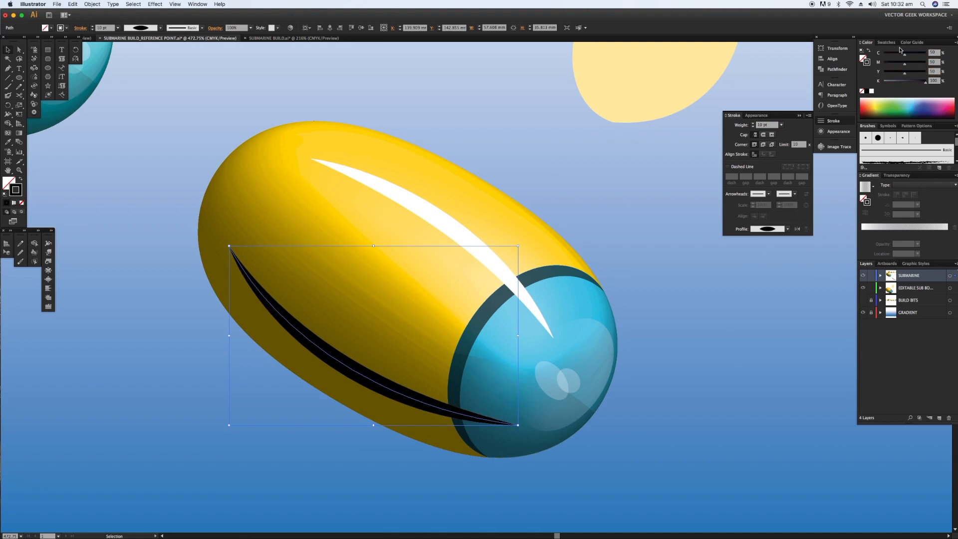
# Apply a Gaussian Blur effect to the black tapered stroke along the lower side of the body.
pyautogui.click(756, 115)
pyautogui.click(749, 231)
pyautogui.moveTo(798, 343)
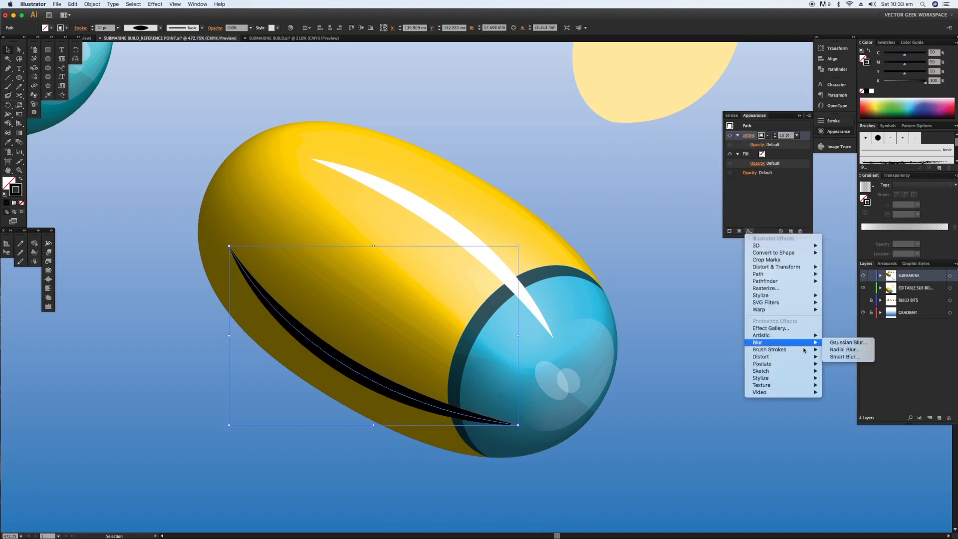
pyautogui.click(848, 342)
pyautogui.click(323, 270)
pyautogui.press('Return')
# Apply a Gaussian Blur effect to the white tapered highlight stroke across the body and glass nose.
pyautogui.click(428, 215)
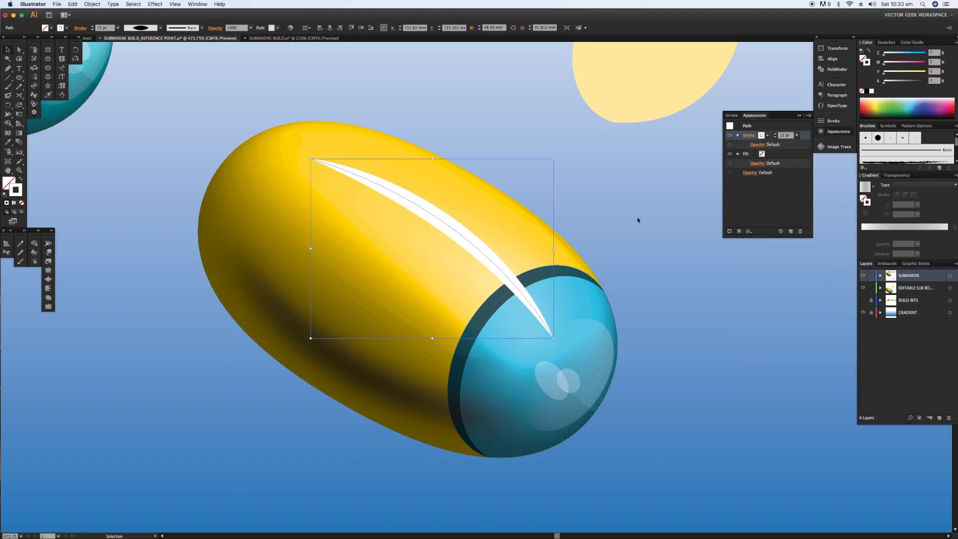
pyautogui.click(749, 231)
pyautogui.click(848, 343)
pyautogui.click(413, 271)
# Set the blurred black shadow stroke to Multiply blending at 70% opacity and deselect it.
pyautogui.click(307, 316)
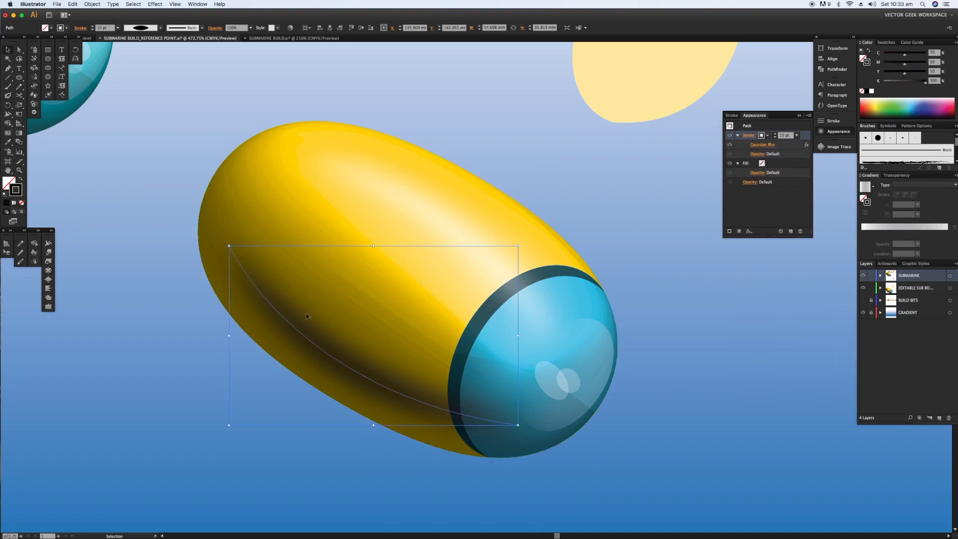
pyautogui.click(758, 154)
pyautogui.click(696, 168)
pyautogui.click(699, 197)
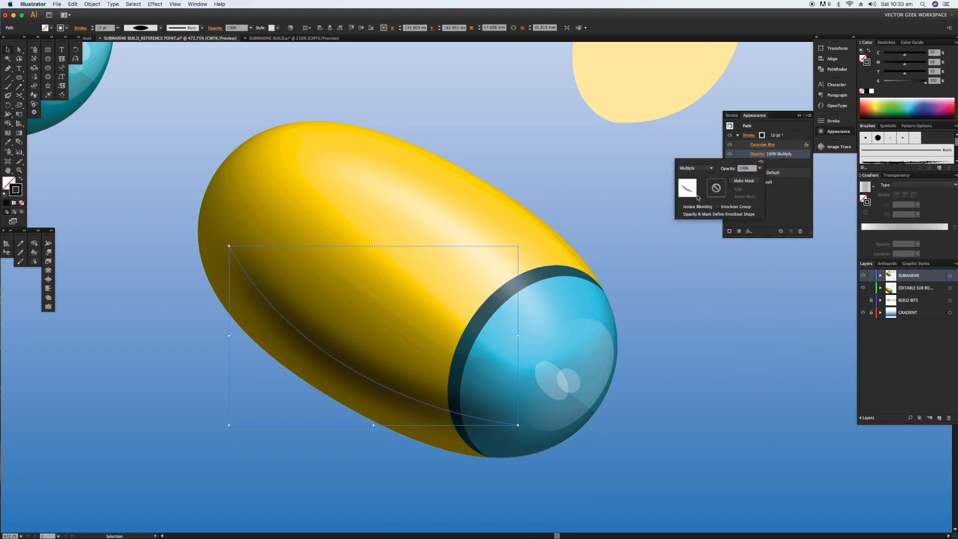
pyautogui.click(759, 168)
pyautogui.click(769, 233)
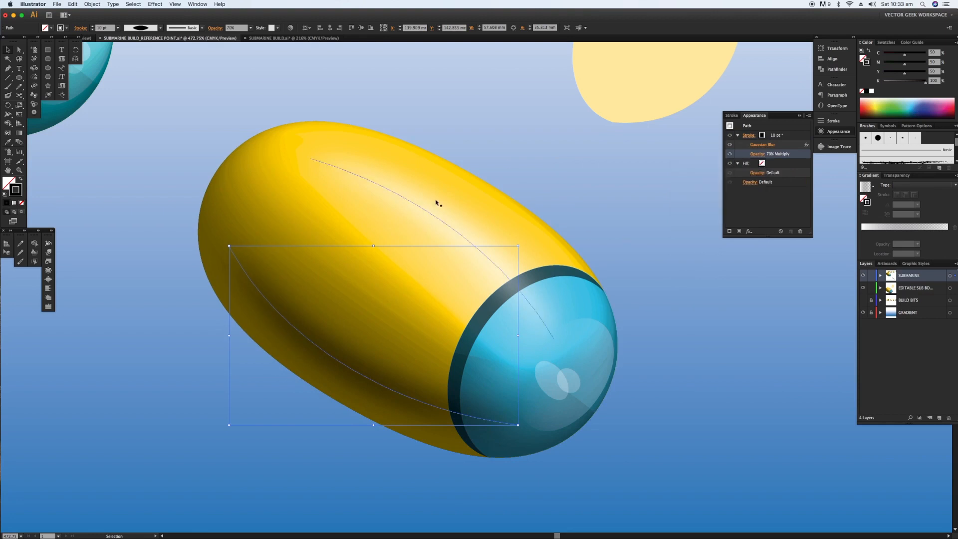
pyautogui.click(513, 159)
pyautogui.press('super+0')
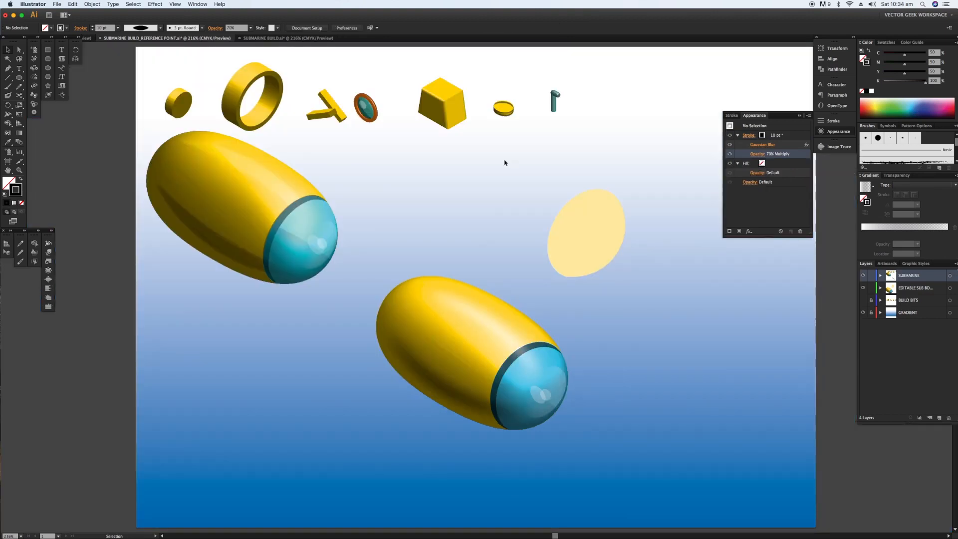
pyautogui.moveTo(391, 283); pyautogui.dragTo(397, 289)
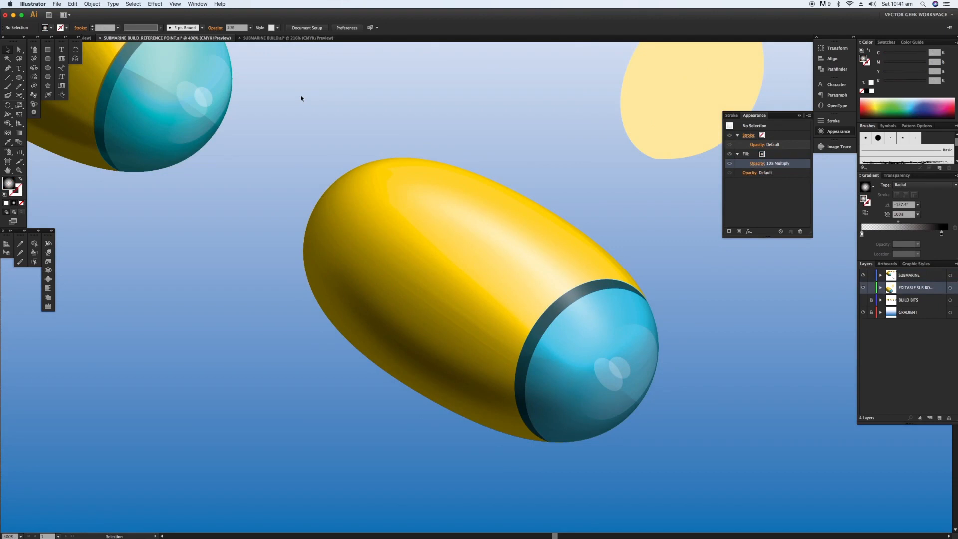
# Hide the panels and move the glass nose, its reflections and dark rim onto the front end of the submarine body.
pyautogui.press('Tab')
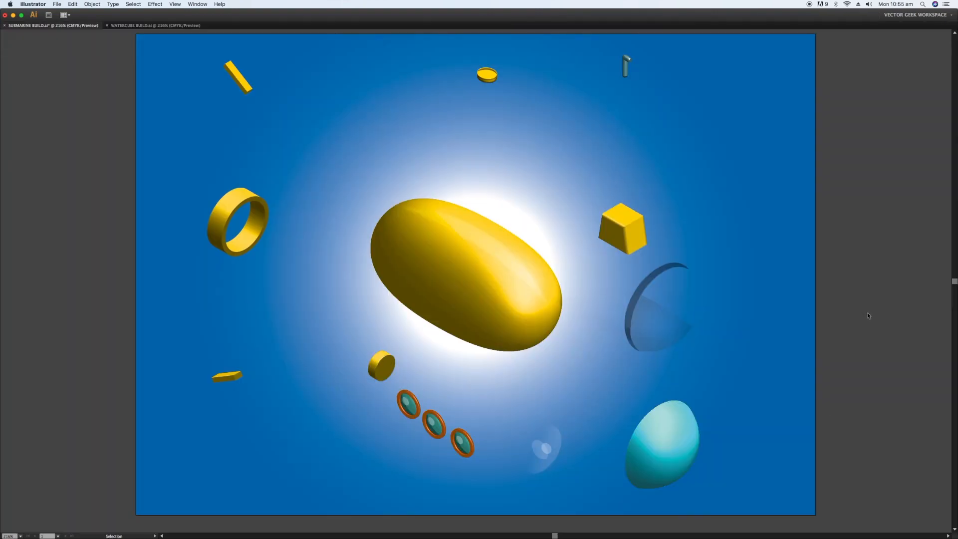
pyautogui.moveTo(664, 481); pyautogui.dragTo(527, 344)
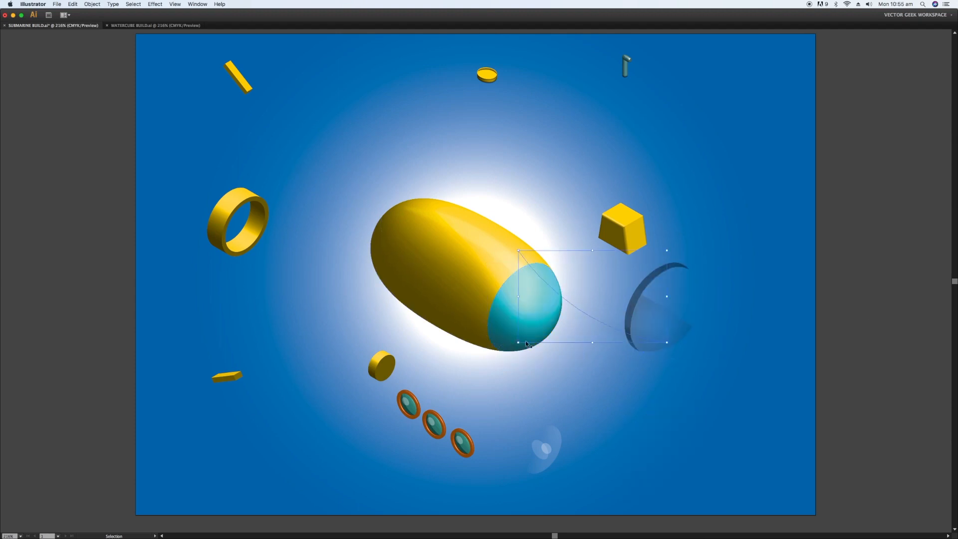
pyautogui.moveTo(552, 310); pyautogui.dragTo(540, 319)
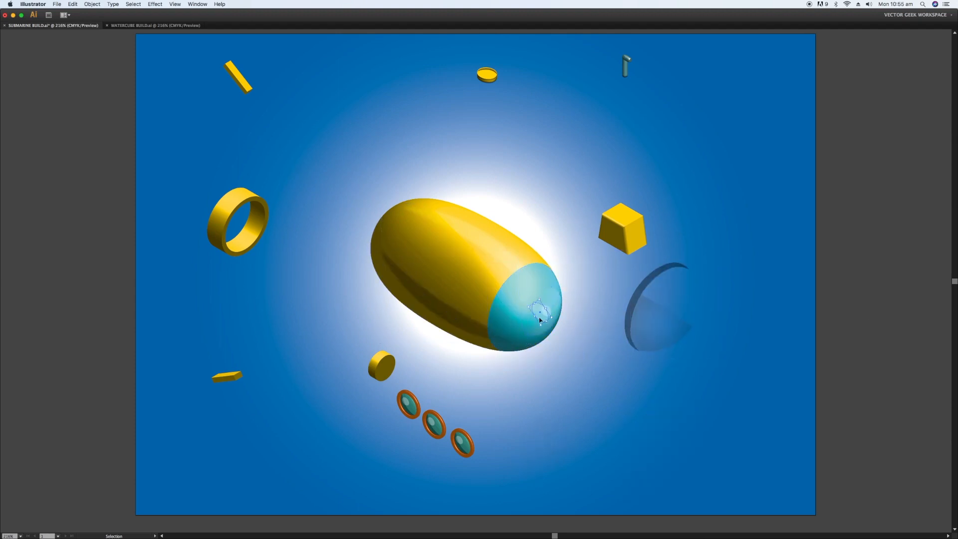
# Place the yellow tower on top of the body, and fit the round hatch and periscope onto it.
pyautogui.moveTo(634, 216); pyautogui.dragTo(492, 211)
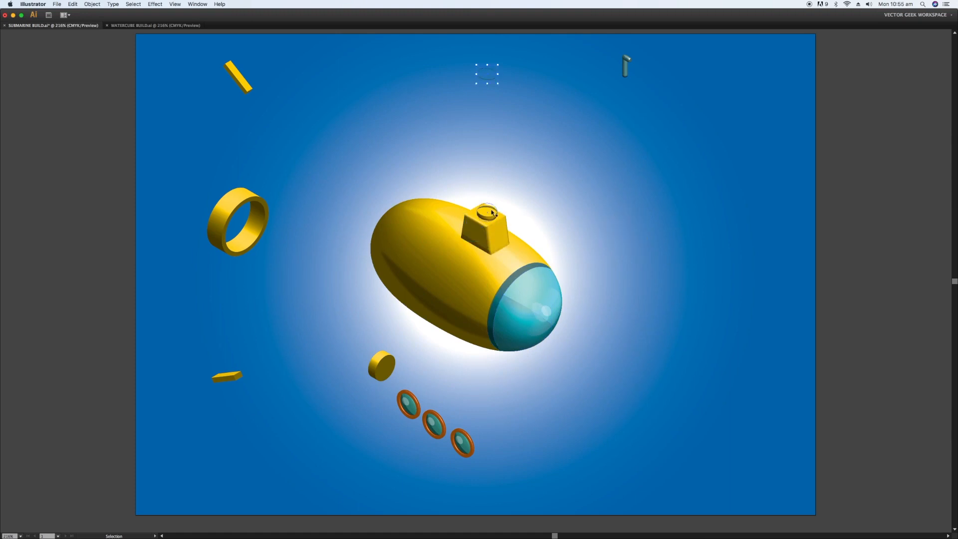
pyautogui.moveTo(626, 66); pyautogui.dragTo(489, 202)
# Assemble the propeller at the body's tail from the round hub, the two blade pieces and the yellow ring.
pyautogui.moveTo(373, 223); pyautogui.dragTo(374, 226)
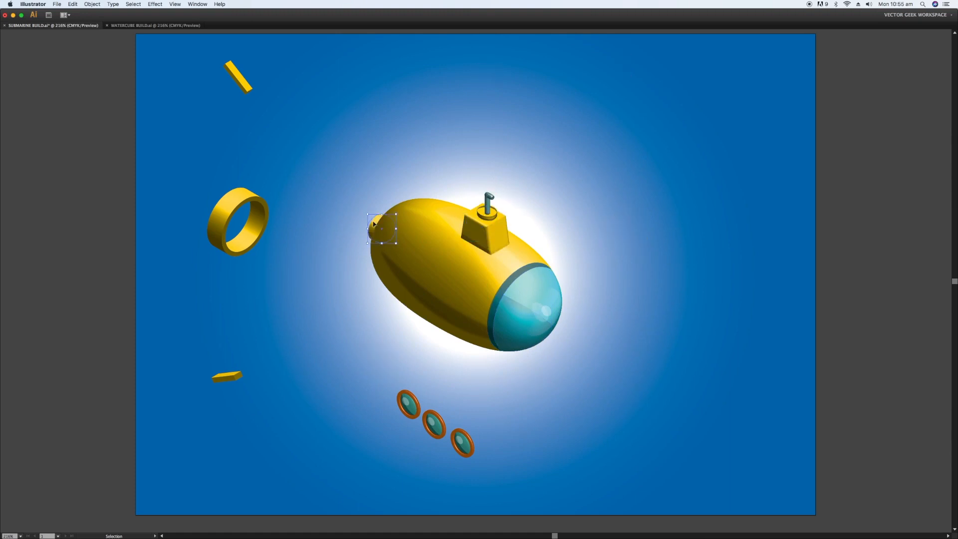
pyautogui.moveTo(238, 76); pyautogui.dragTo(372, 211)
pyautogui.moveTo(227, 377); pyautogui.dragTo(364, 238)
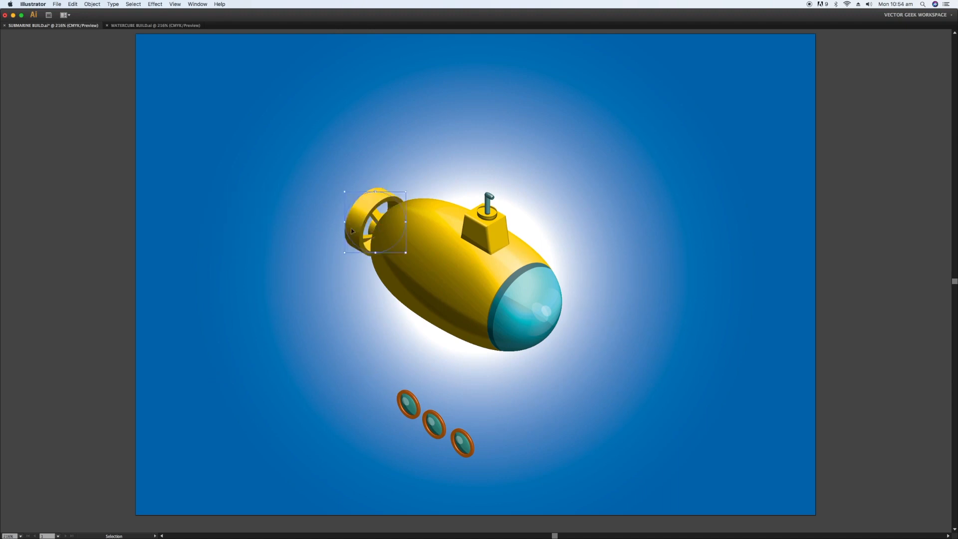
# Move the three orange-rimmed portholes up onto the side of the body in a diagonal row.
pyautogui.moveTo(409, 402); pyautogui.dragTo(409, 264)
pyautogui.moveTo(435, 423); pyautogui.dragTo(435, 286)
pyautogui.moveTo(468, 436); pyautogui.dragTo(468, 298)
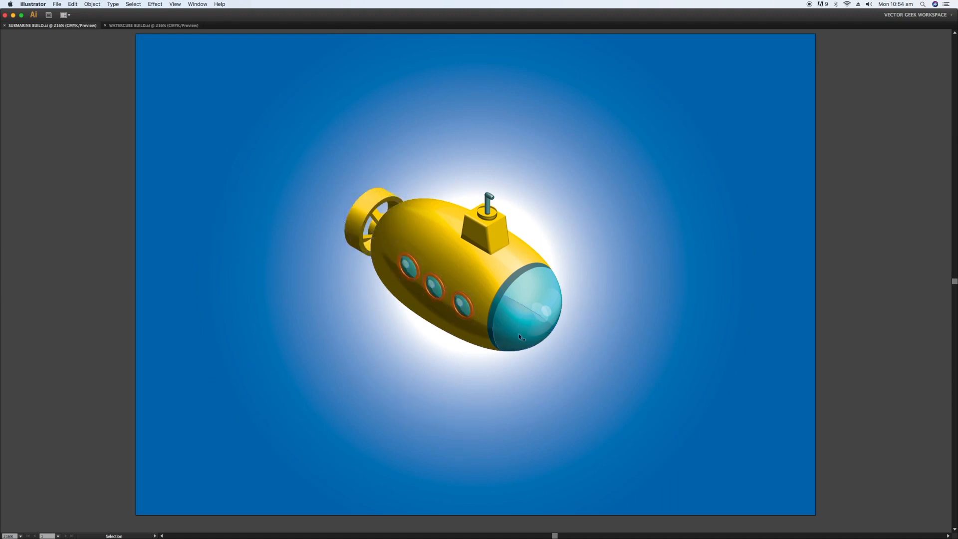